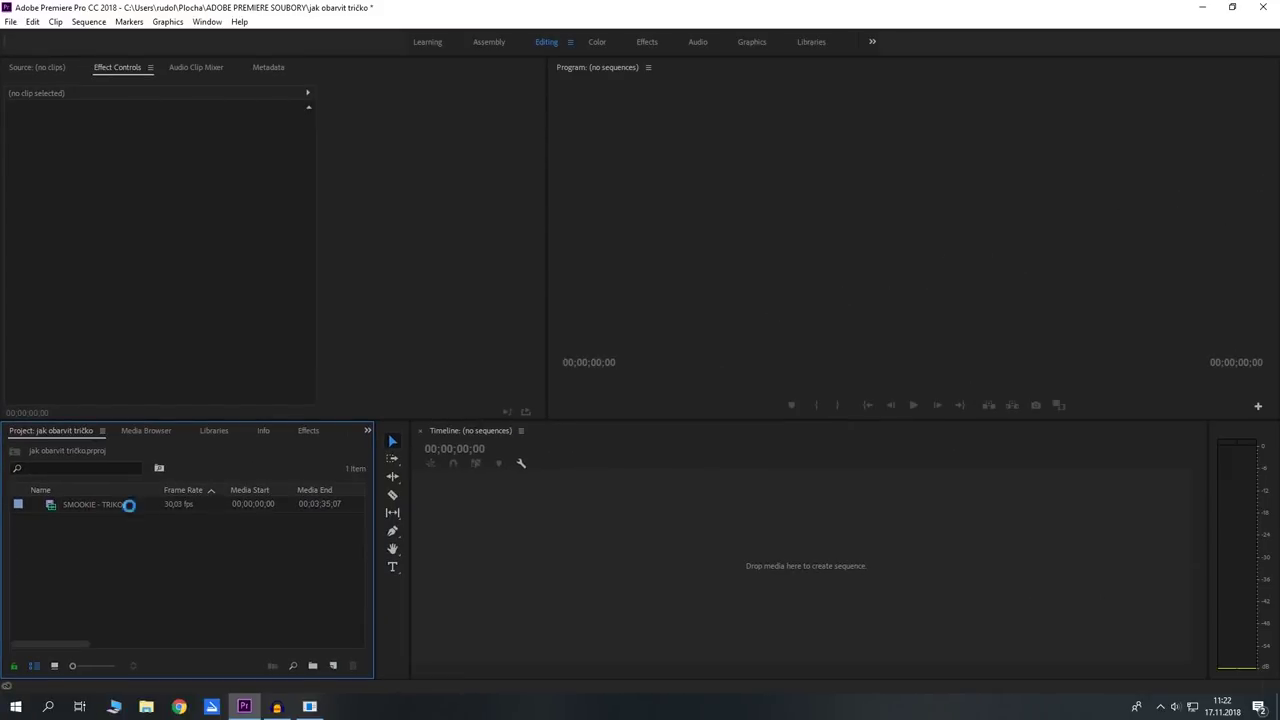
# Step: Preview SMOOKIE - TRIKO in the Source monitor and mark its out point for a 00;00;48;16 range
pyautogui.hotkey('ctrl', 'i')
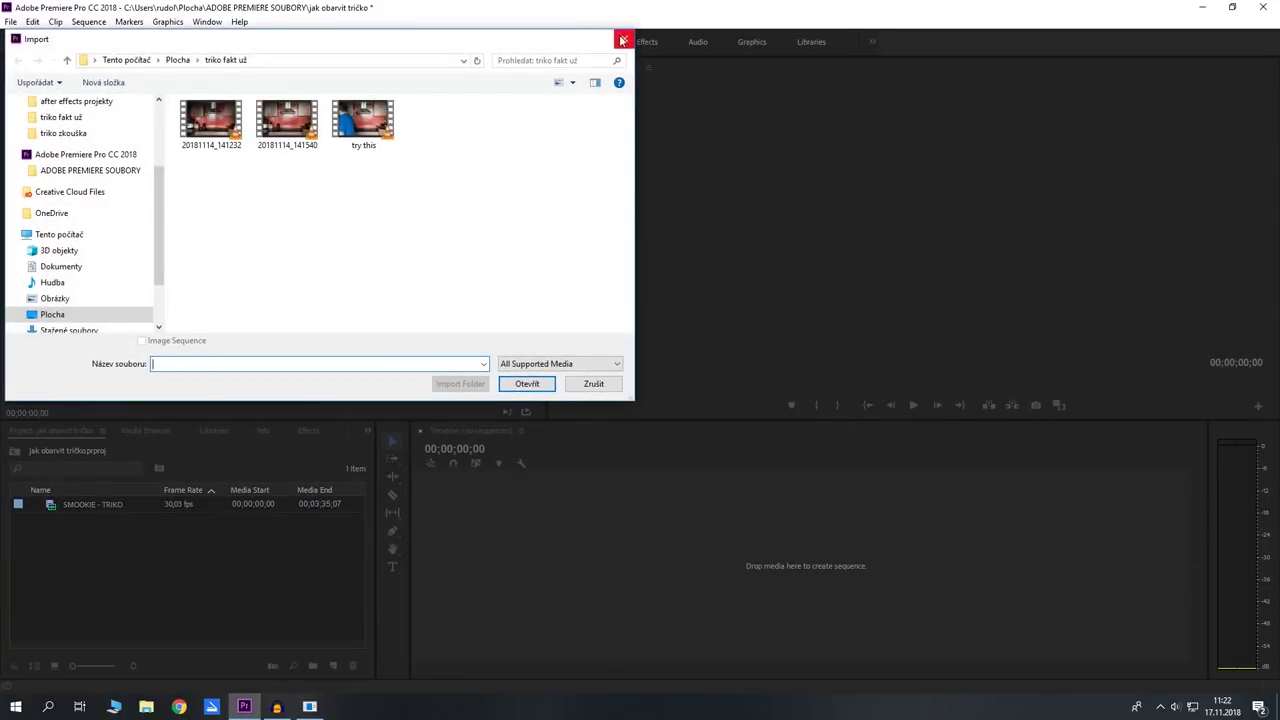
pyautogui.click(621, 40)
pyautogui.doubleClick(95, 505)
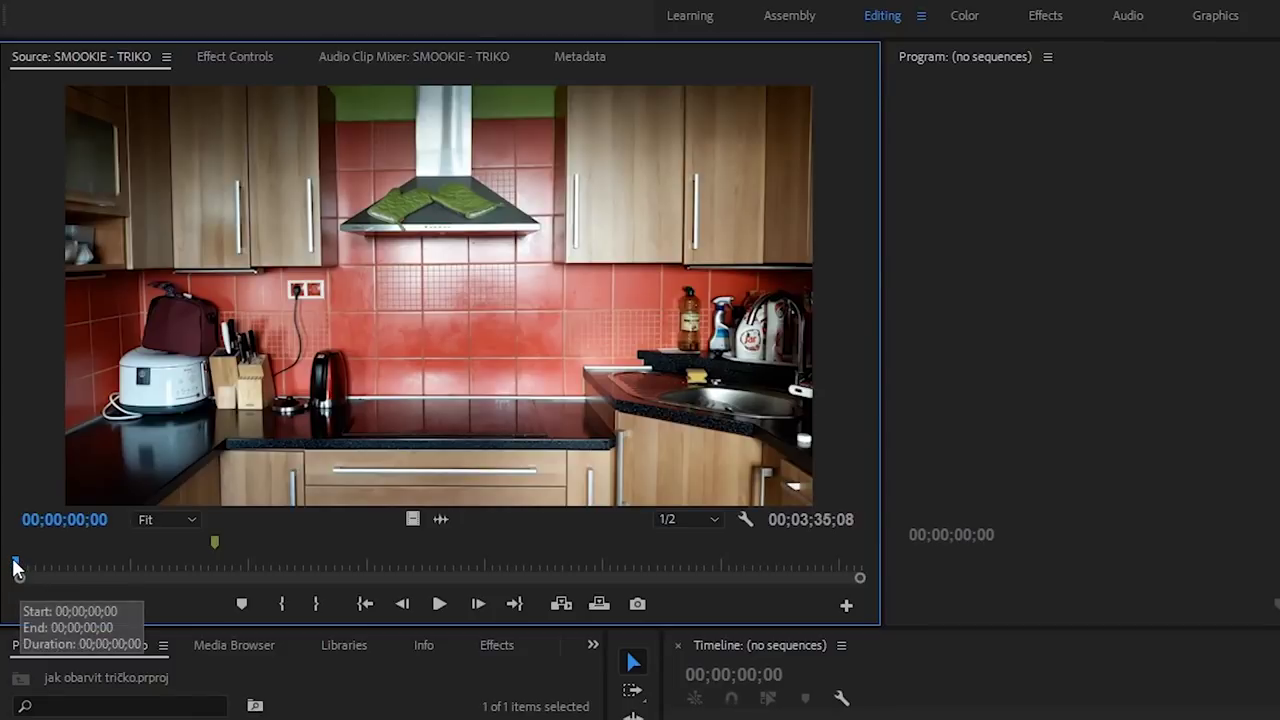
pyautogui.moveTo(17, 568)
pyautogui.mouseDown()
pyautogui.moveTo(73, 568)
pyautogui.moveTo(64, 563)
pyautogui.mouseUp()
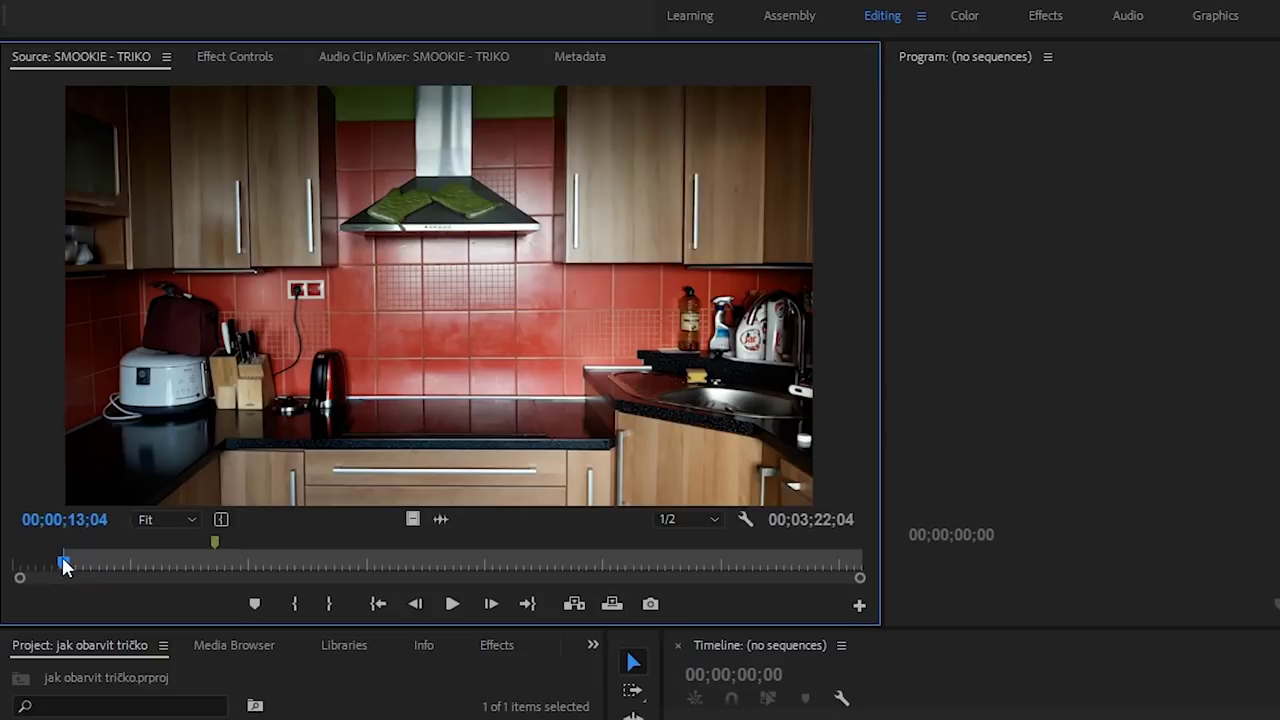
pyautogui.moveTo(64, 566)
pyautogui.mouseDown()
pyautogui.moveTo(260, 566)
pyautogui.moveTo(254, 578)
pyautogui.mouseUp()
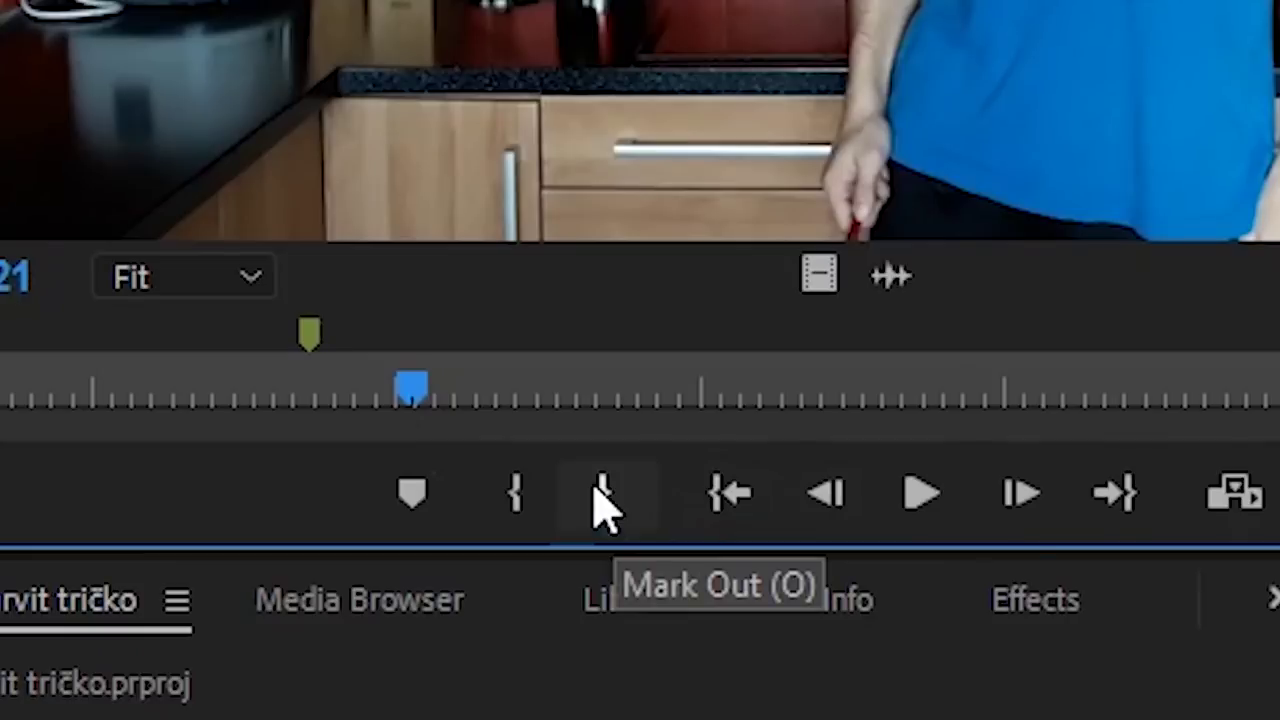
pyautogui.click(622, 528)
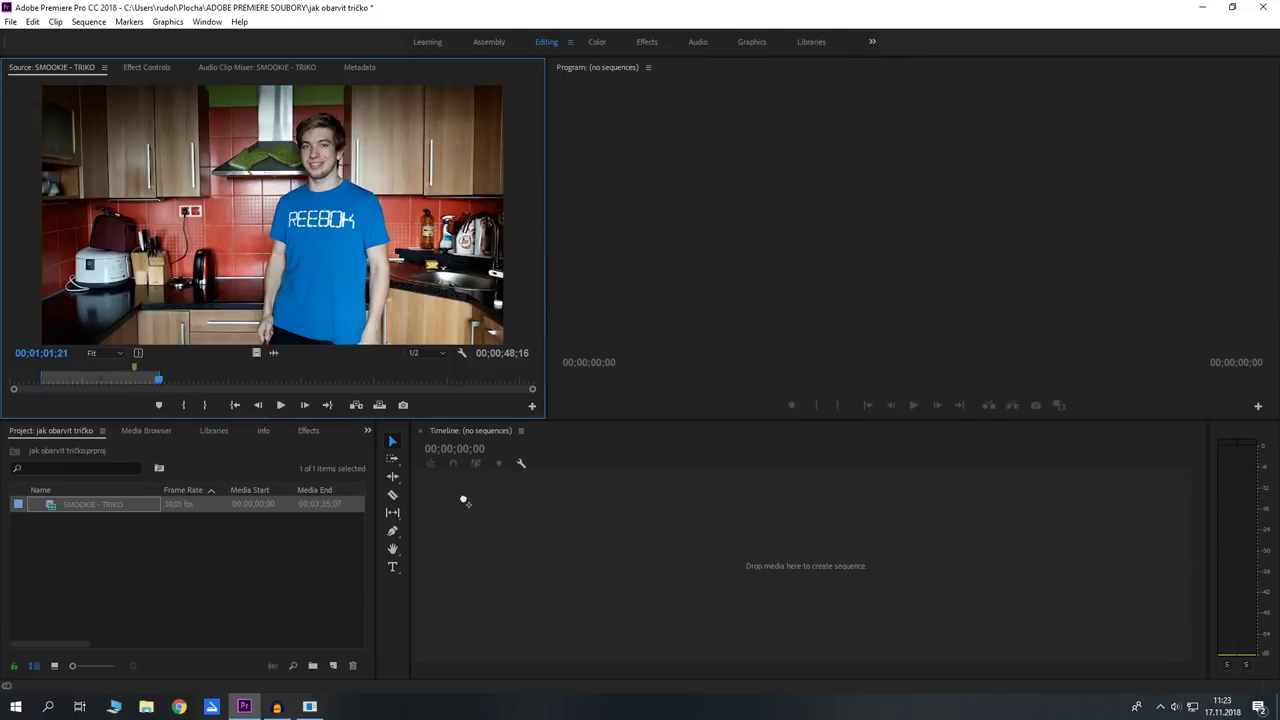
# Step: Drop the marked clip range on the empty Timeline to create the SMOOKIE - TRIKO sequence
pyautogui.moveTo(450, 510); pyautogui.dragTo(478, 560)
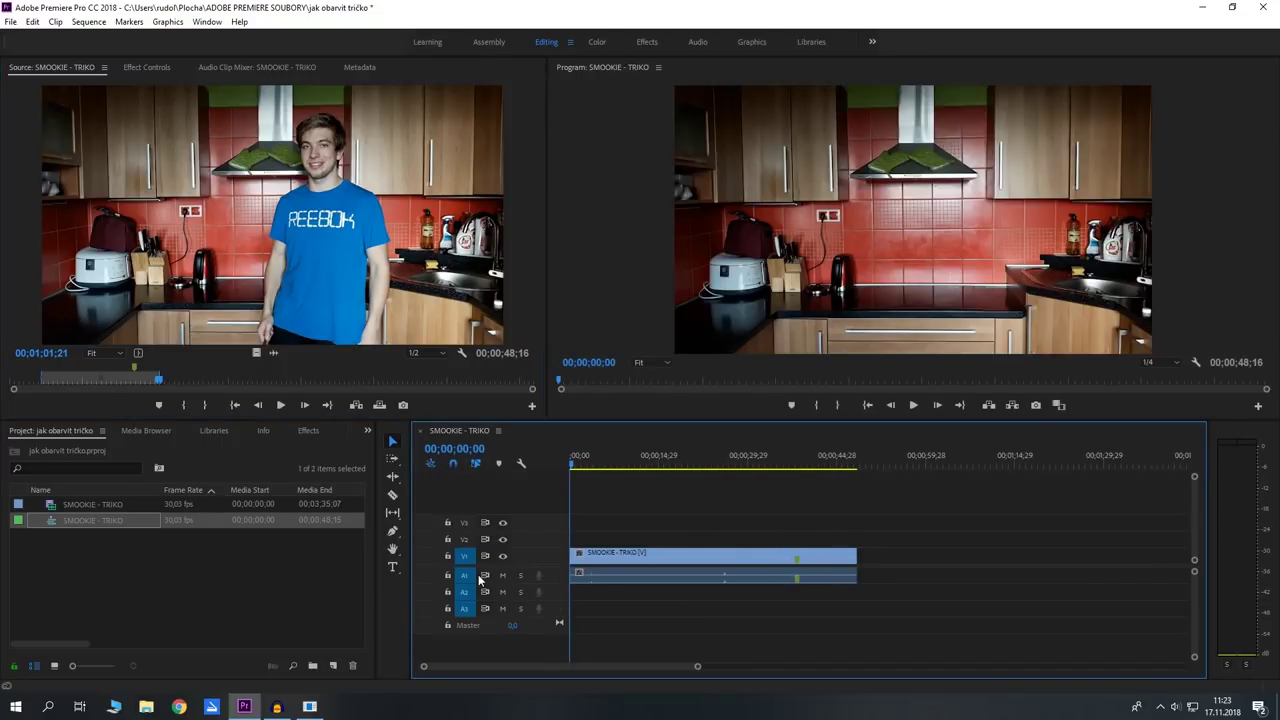
pyautogui.moveTo(573, 465); pyautogui.dragTo(610, 474)
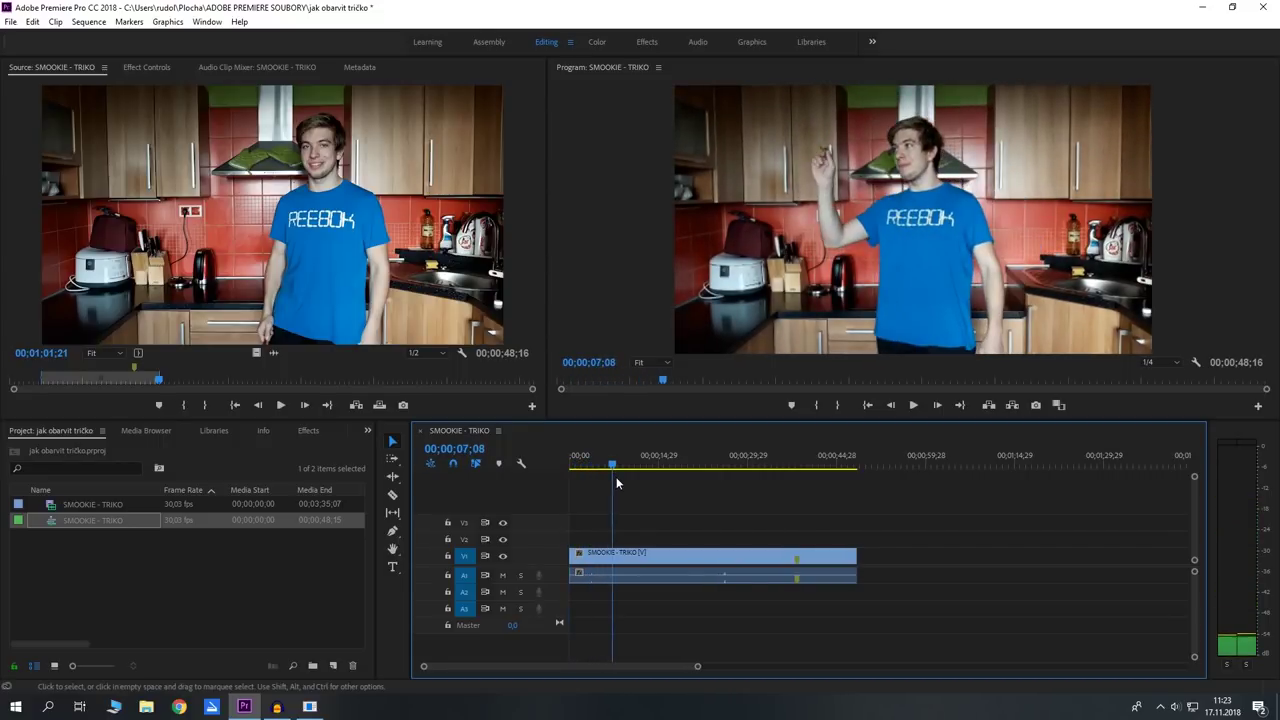
pyautogui.moveTo(610, 474); pyautogui.dragTo(621, 492)
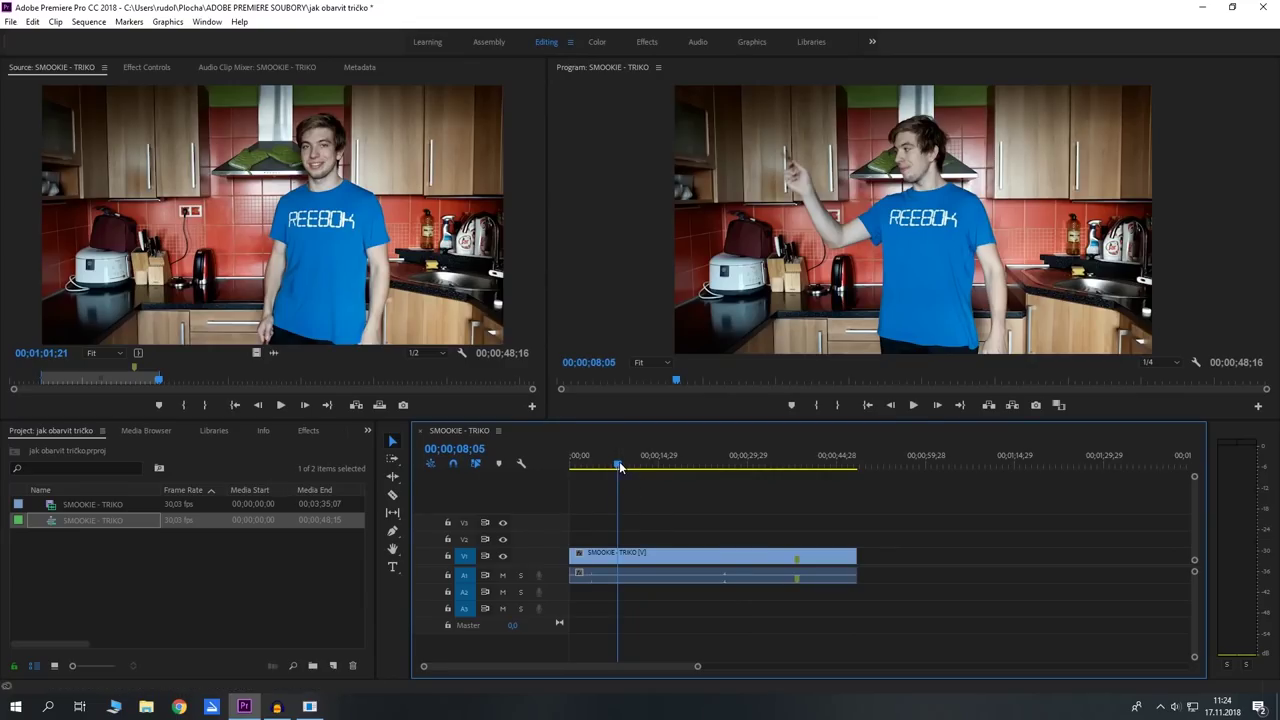
# Step: Move the playhead to about 00;00;10;03, where the brush reaches the shirt, and zoom the timeline
pyautogui.moveTo(619, 466); pyautogui.dragTo(625, 468)
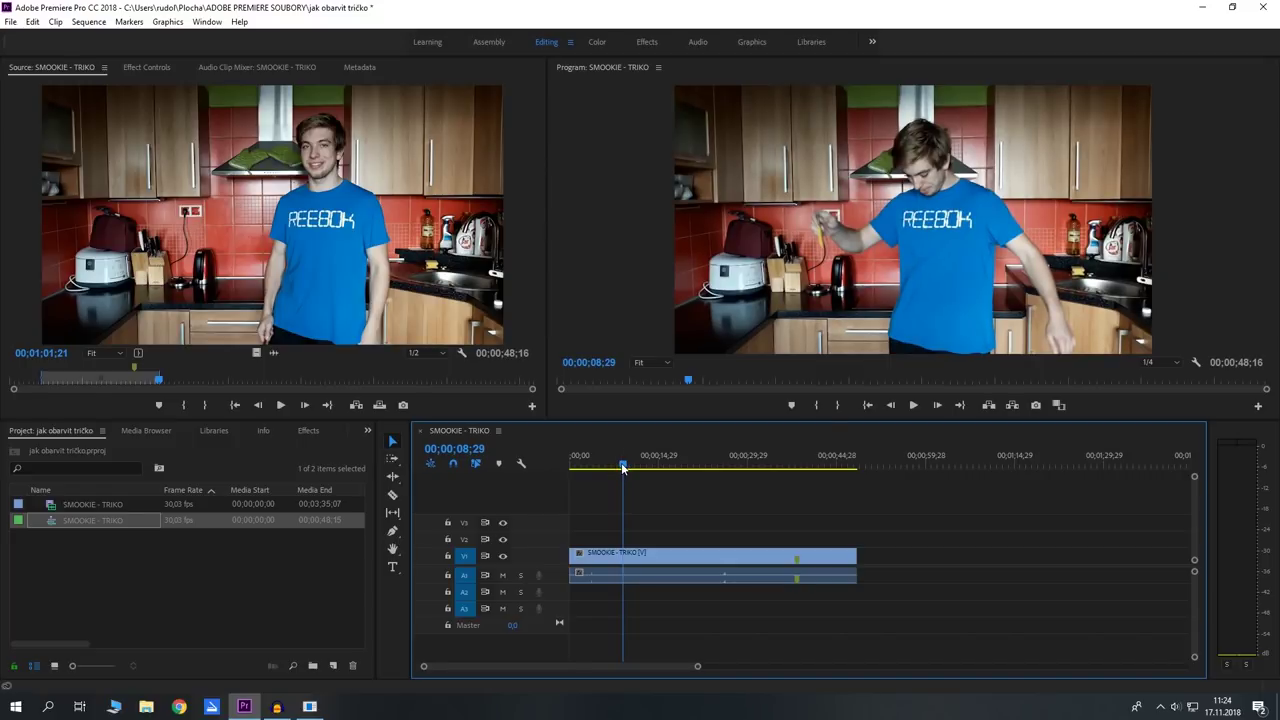
pyautogui.moveTo(622, 466); pyautogui.dragTo(625, 468)
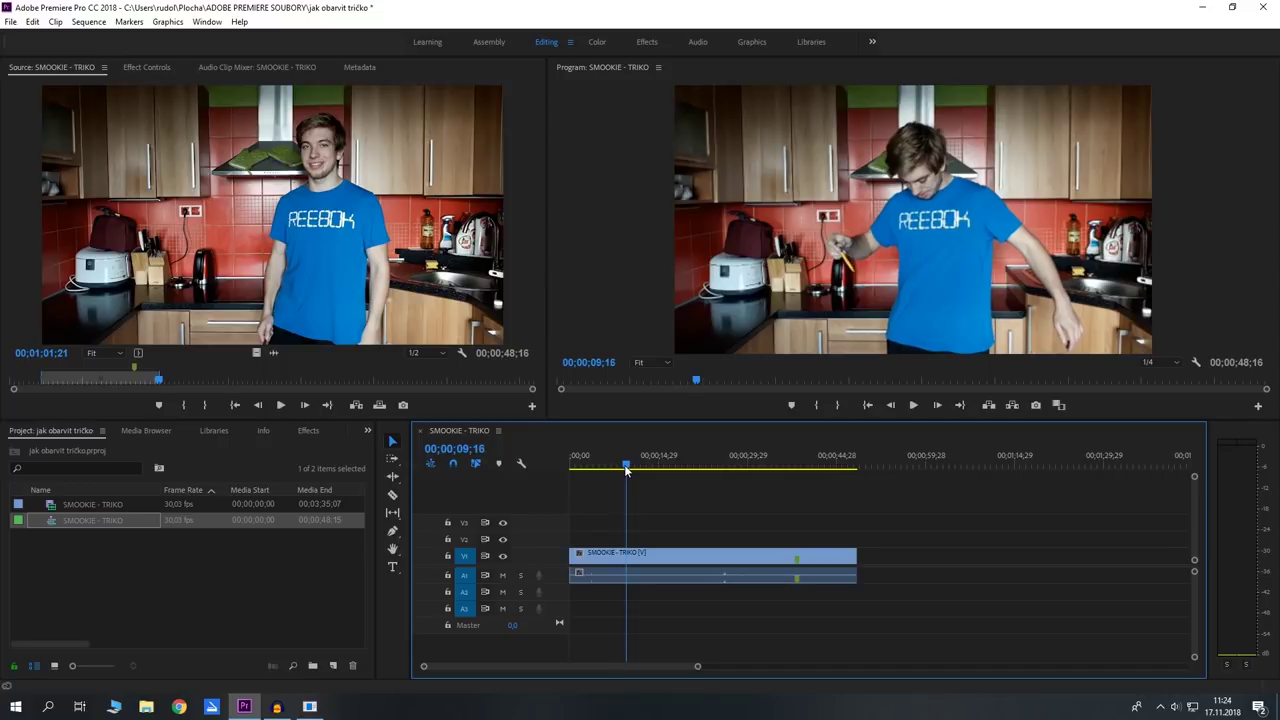
pyautogui.moveTo(625, 468); pyautogui.dragTo(628, 470)
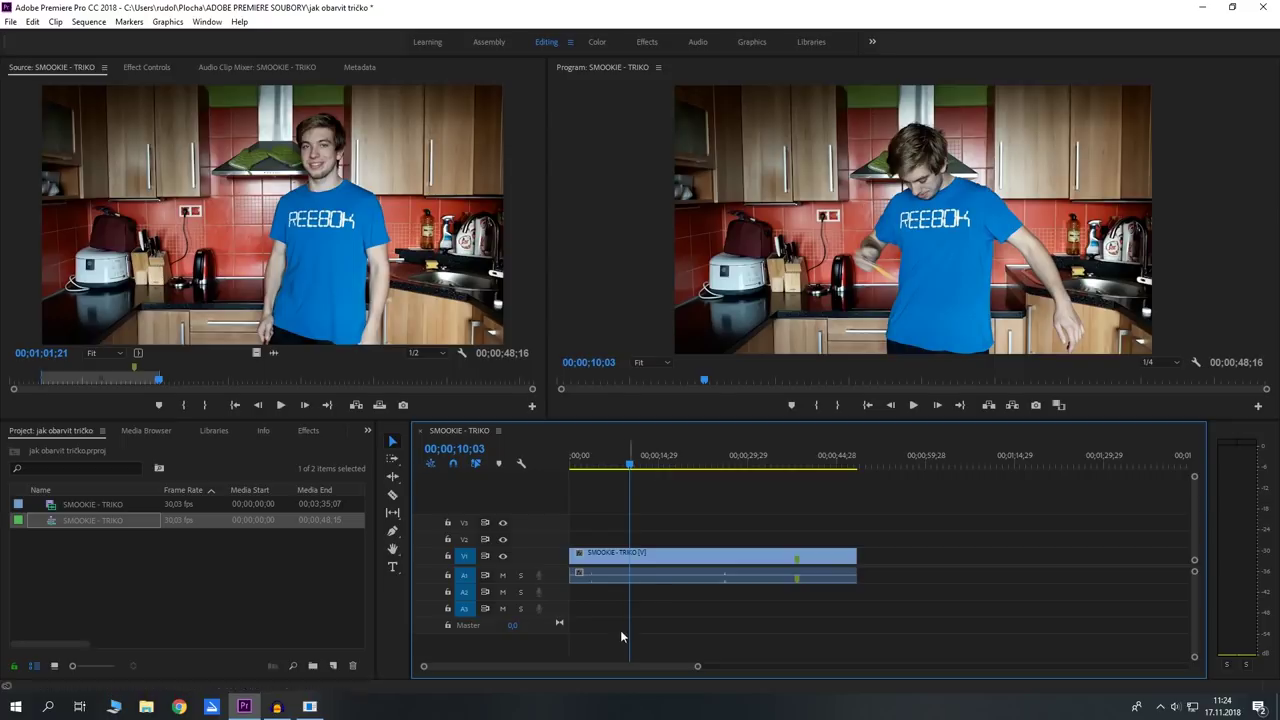
pyautogui.scroll(3, 659, 619)
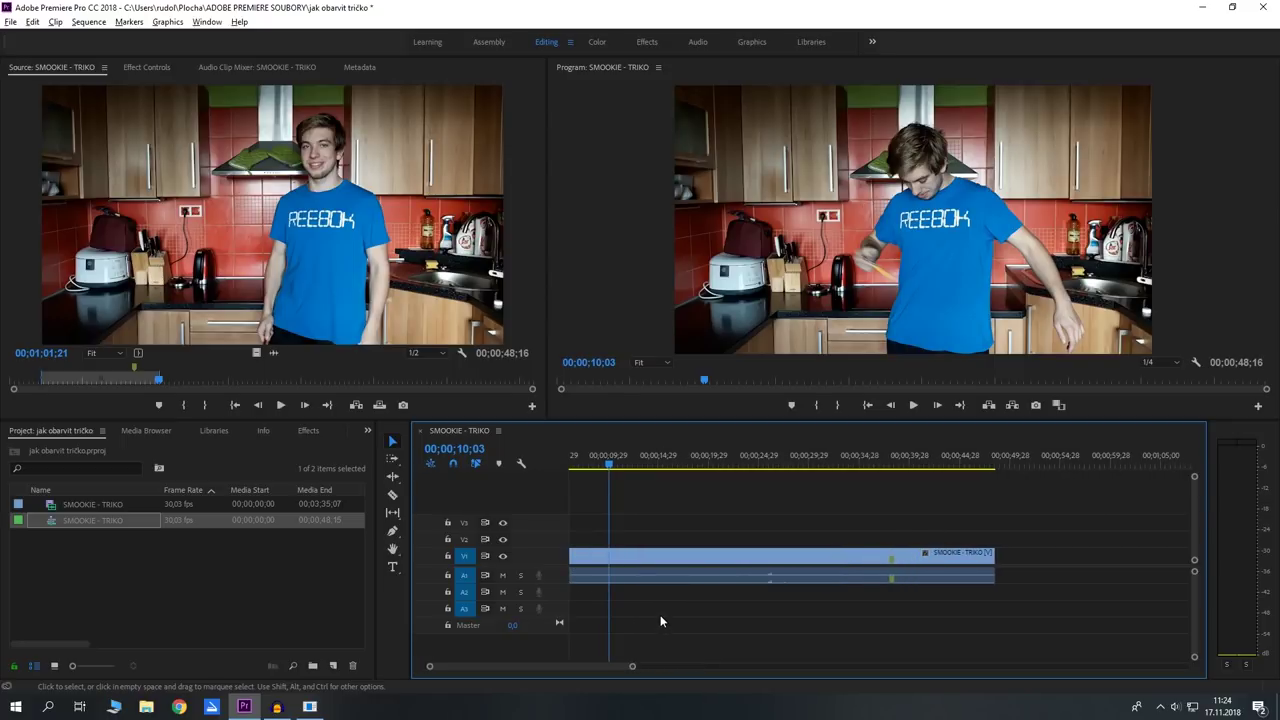
pyautogui.scroll(2, 620, 607)
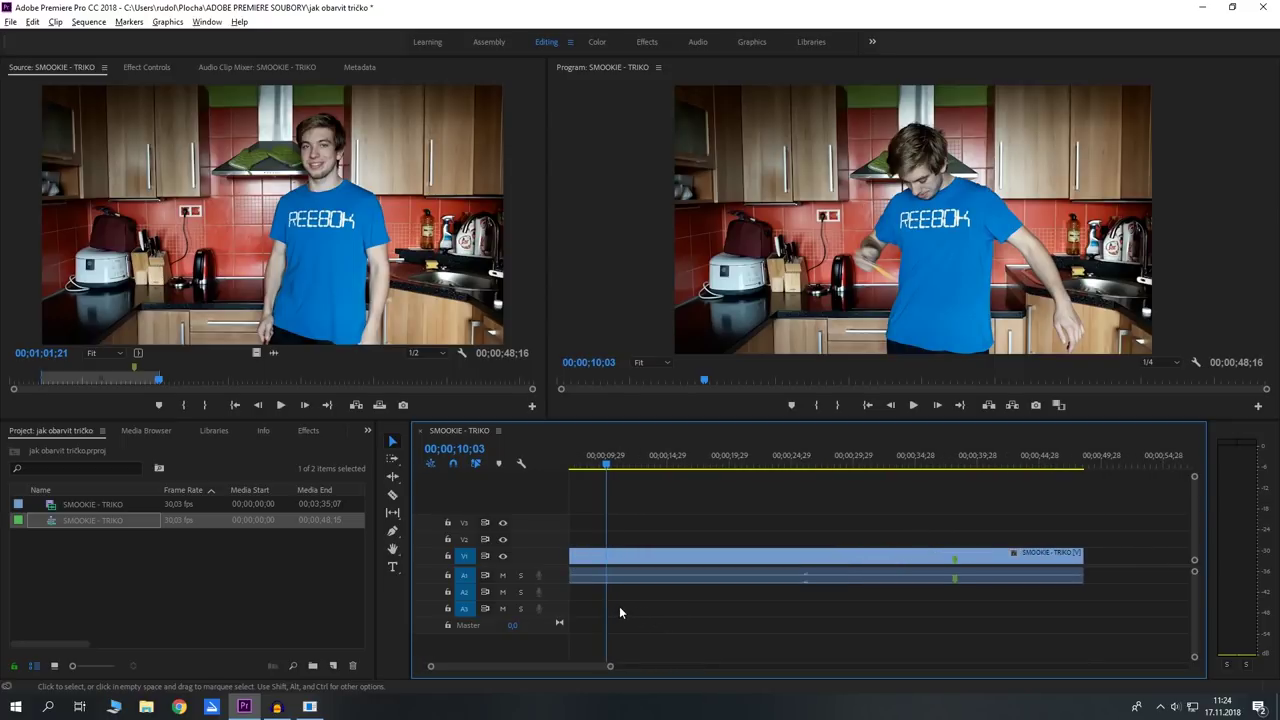
pyautogui.scroll(-4, 619, 606)
pyautogui.scroll(2, 619, 606)
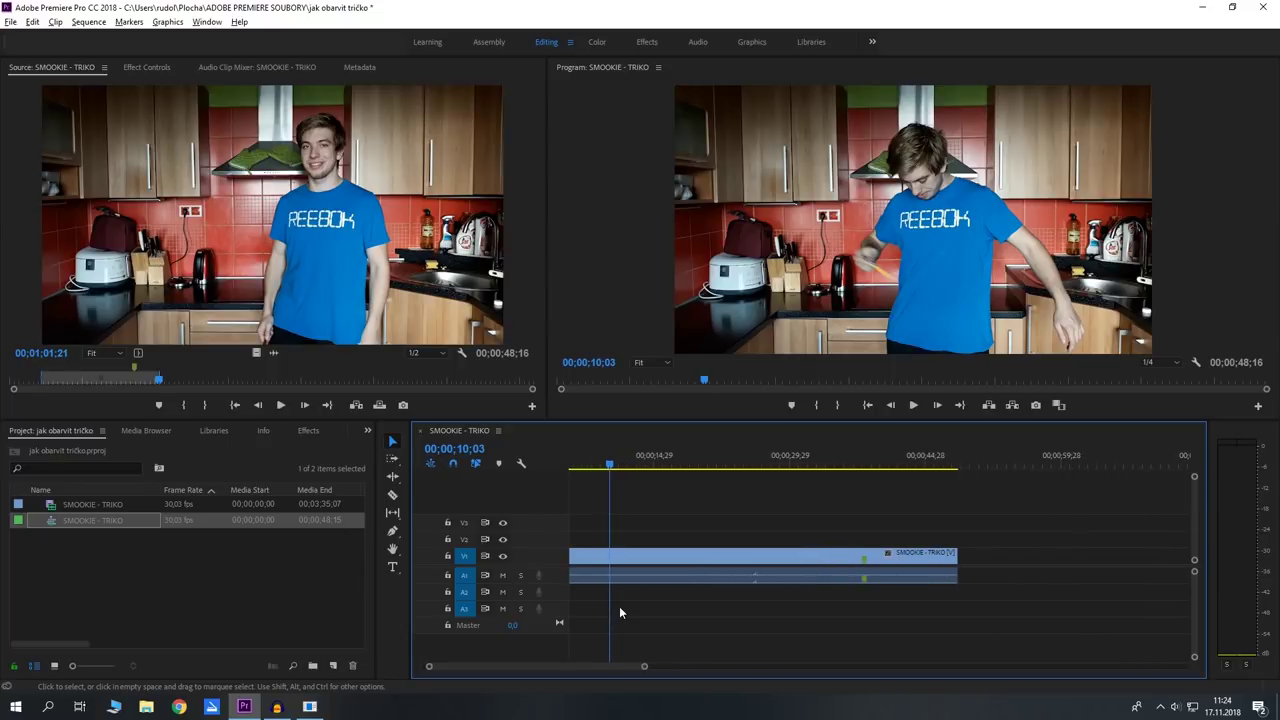
pyautogui.scroll(1, 619, 606)
pyautogui.scroll(2, 619, 606)
pyautogui.press('alt')
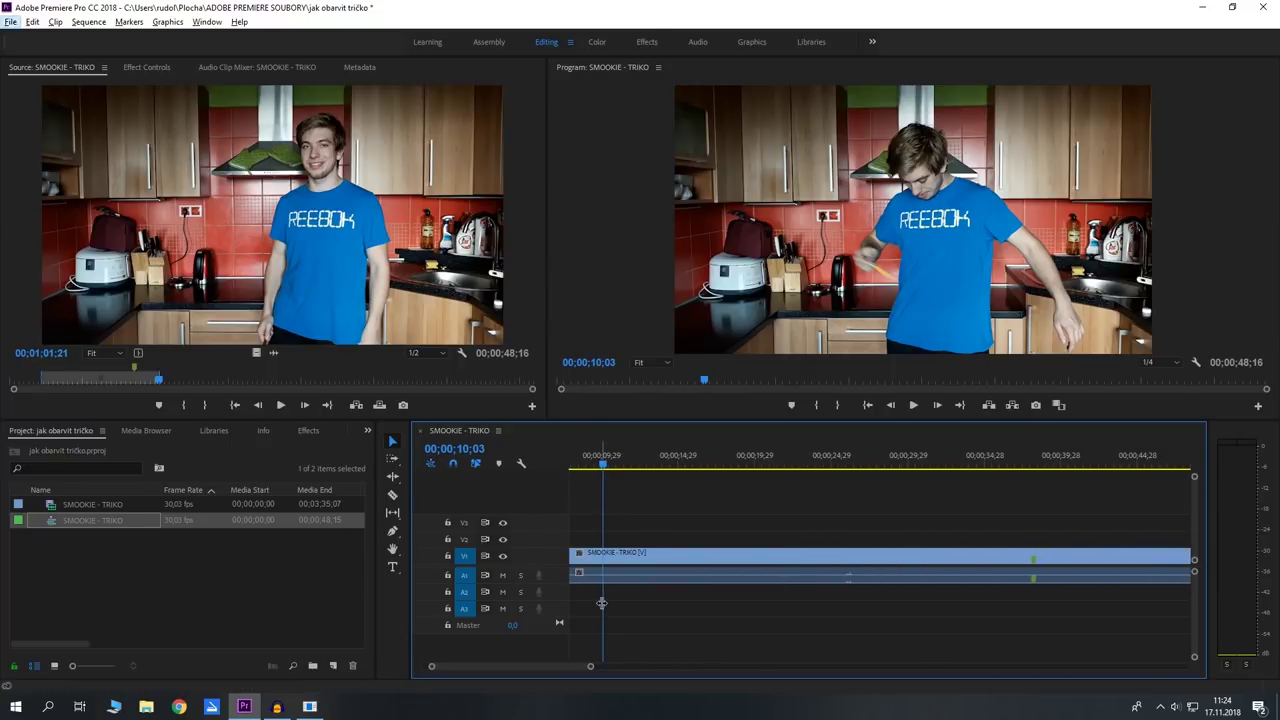
# Step: Cut the selected clip with the Razor Tool at about 10 seconds
pyautogui.press('Right')
pyautogui.press('Right')
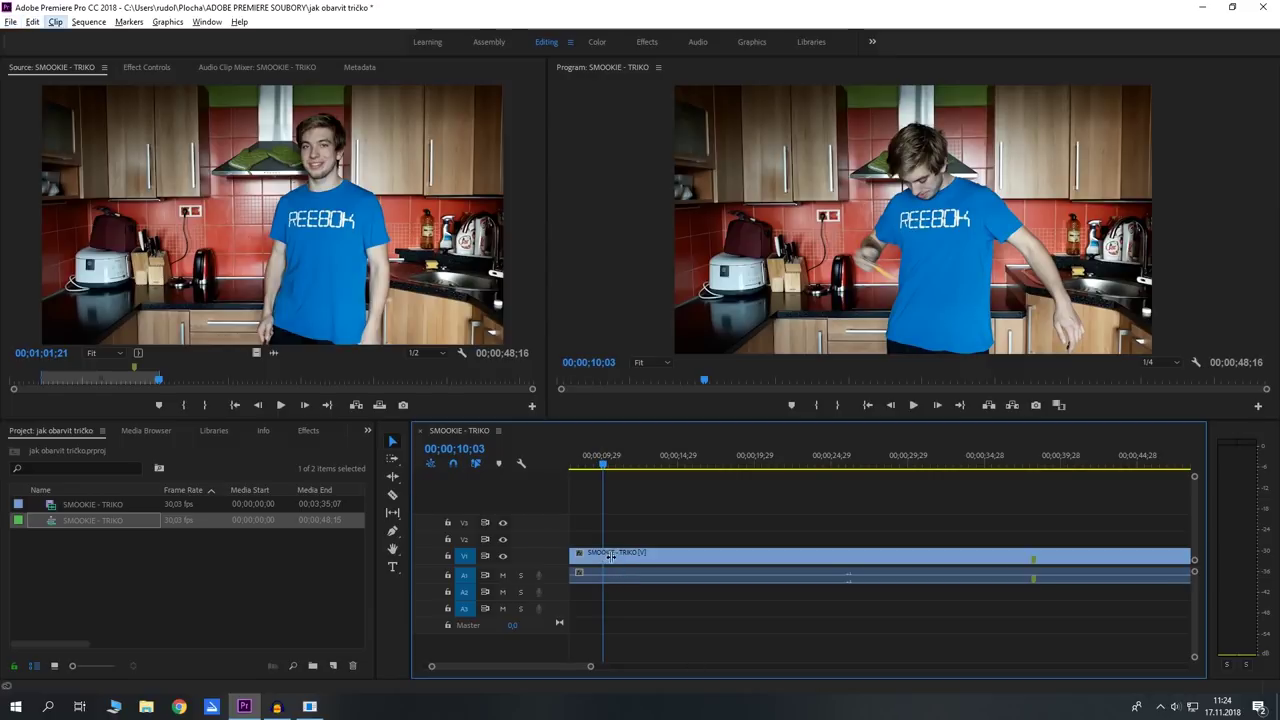
pyautogui.click(610, 556)
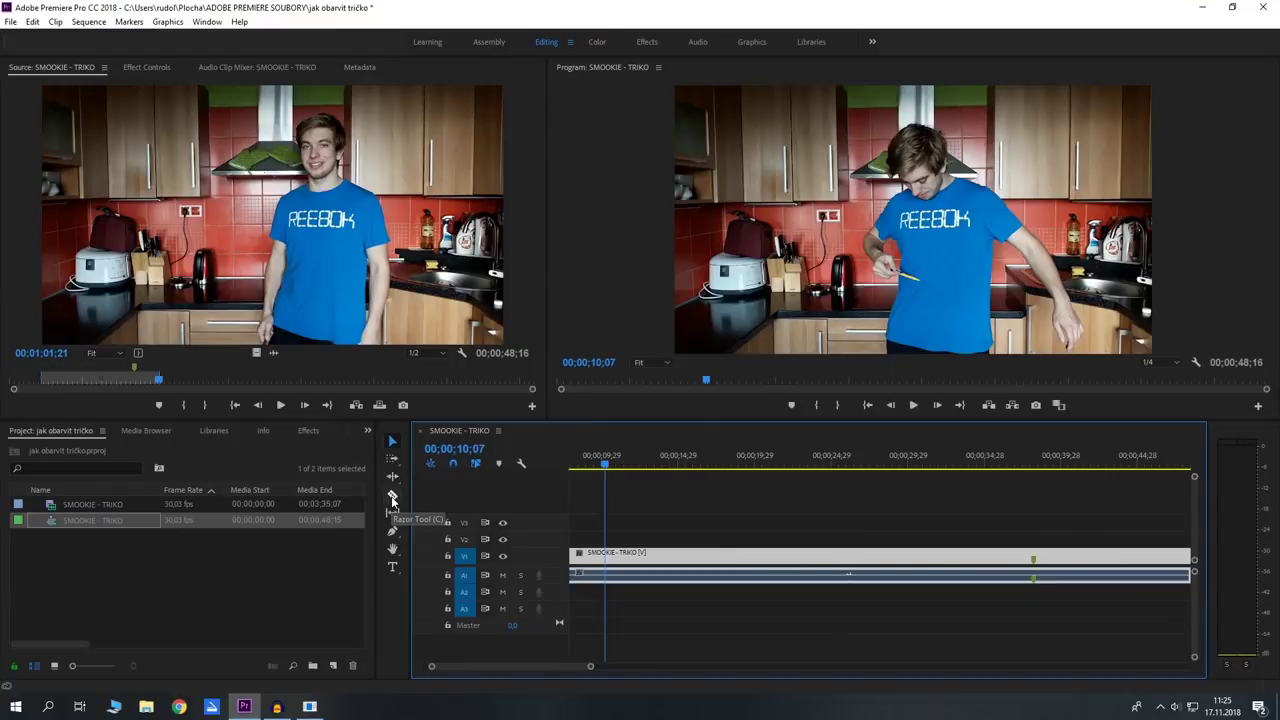
pyautogui.click(548, 378)
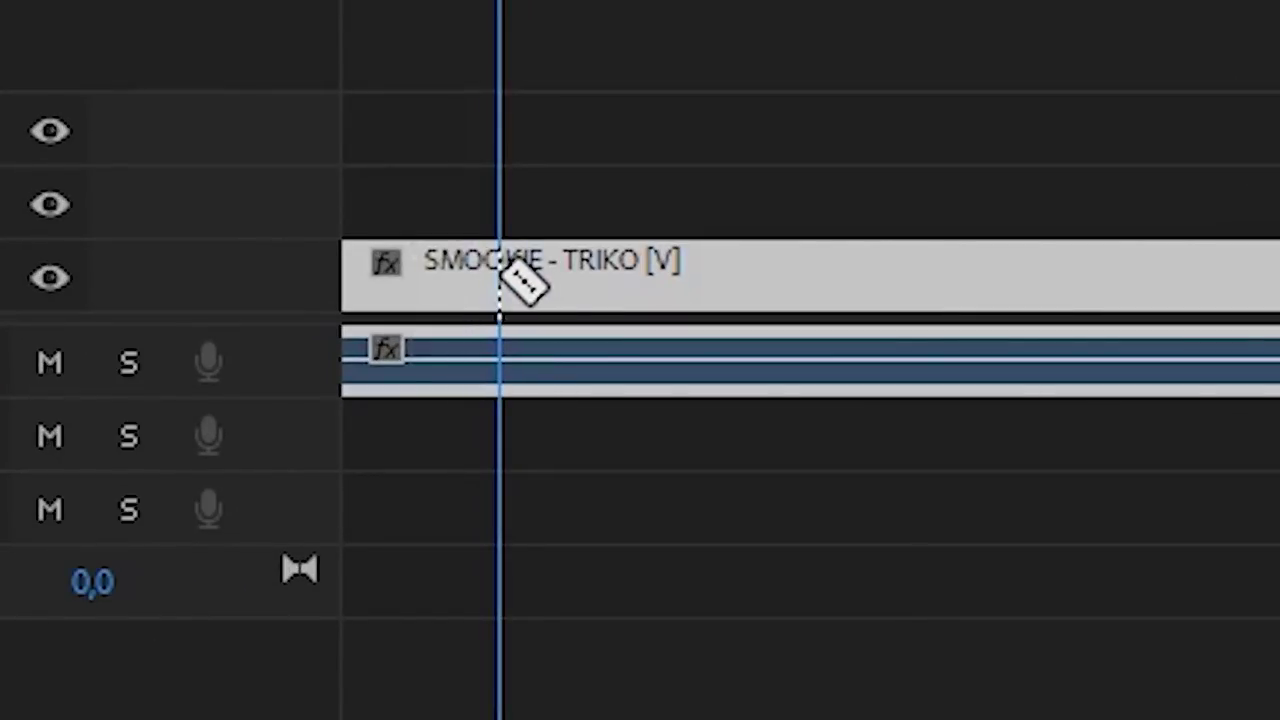
pyautogui.click(500, 285)
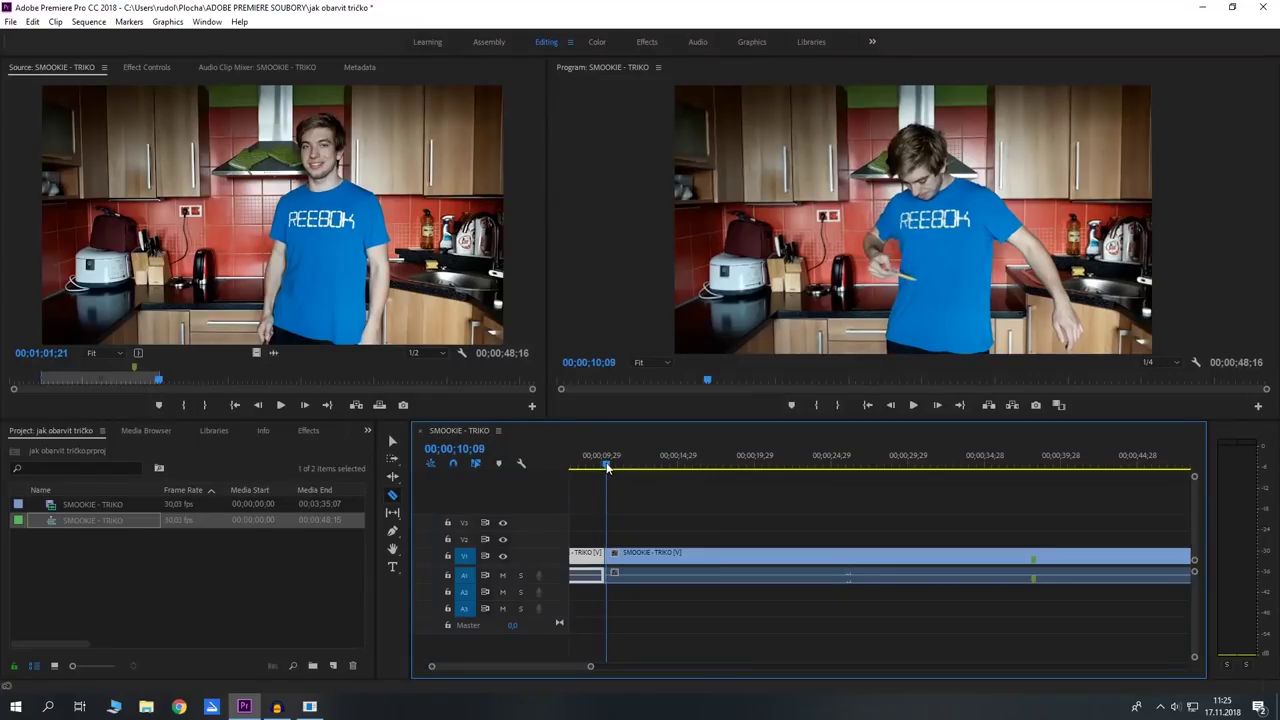
# Step: Move the playhead through the sequence to about 19;27
pyautogui.moveTo(609, 468); pyautogui.dragTo(634, 478)
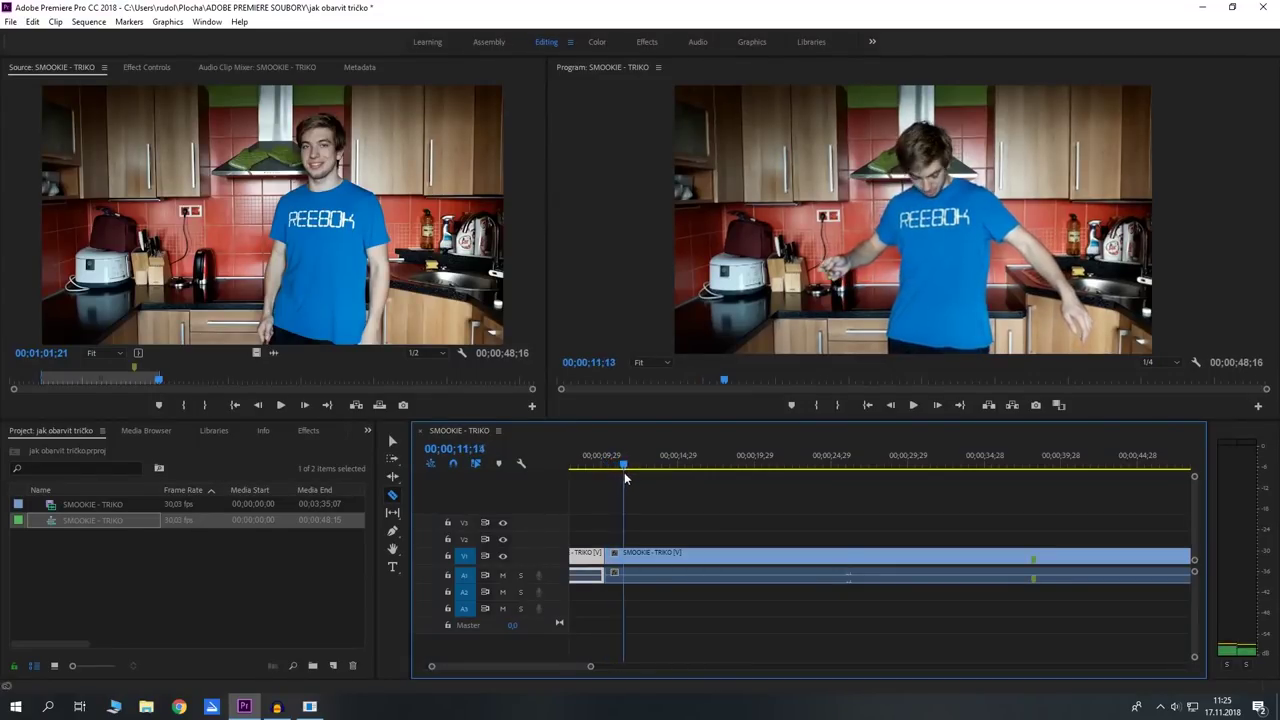
pyautogui.moveTo(634, 481); pyautogui.dragTo(745, 546)
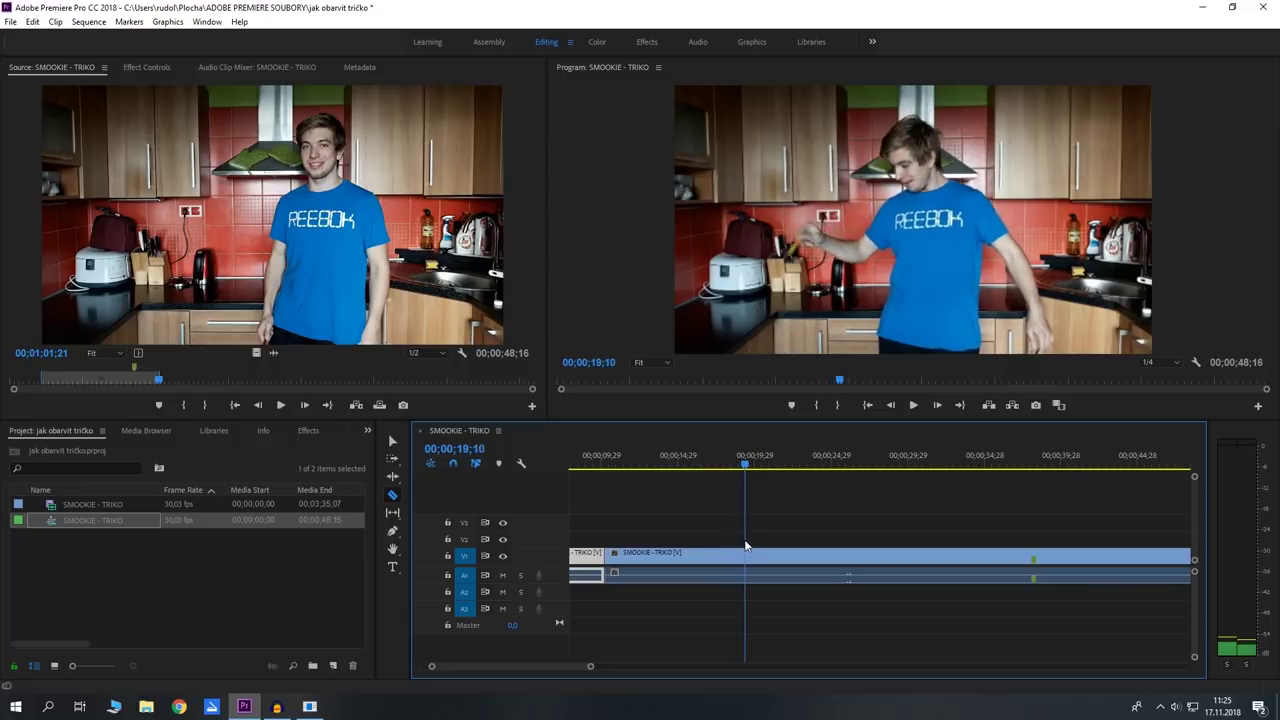
pyautogui.moveTo(745, 546); pyautogui.dragTo(759, 555)
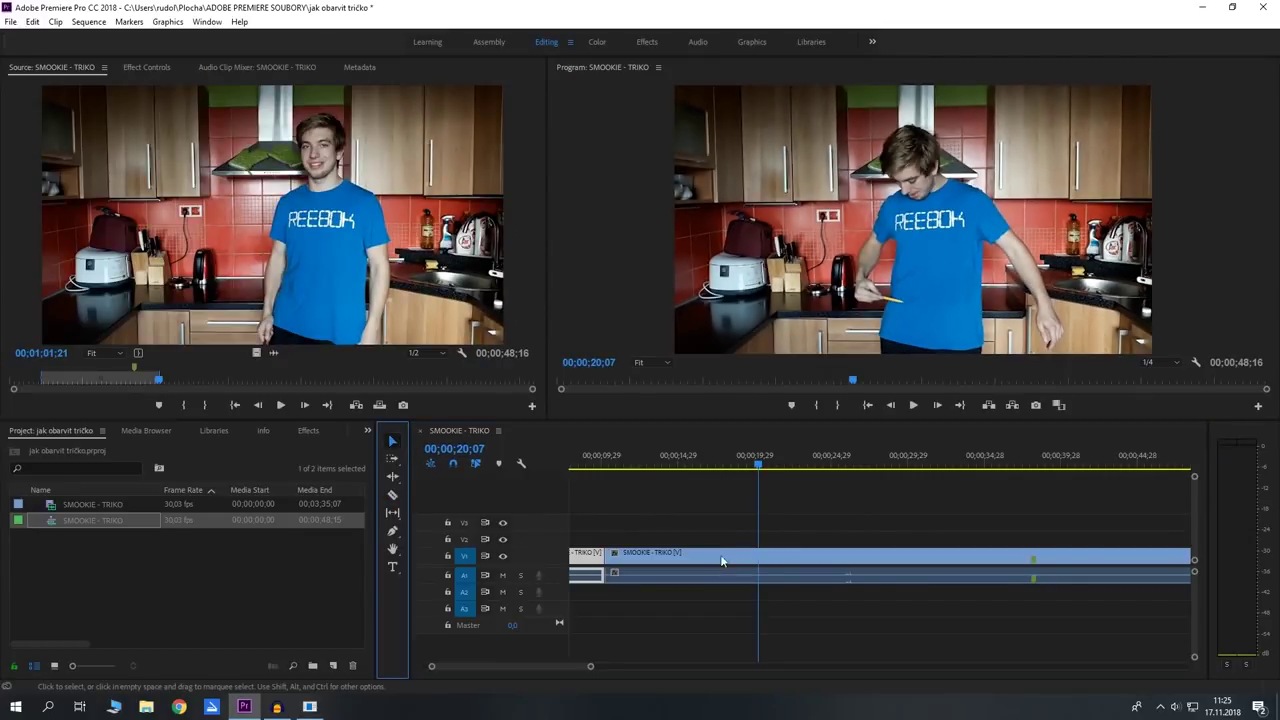
# Step: Split the second piece at about 20 seconds with Ctrl+K, check the cut, and enlarge the V1 track
pyautogui.click(758, 562)
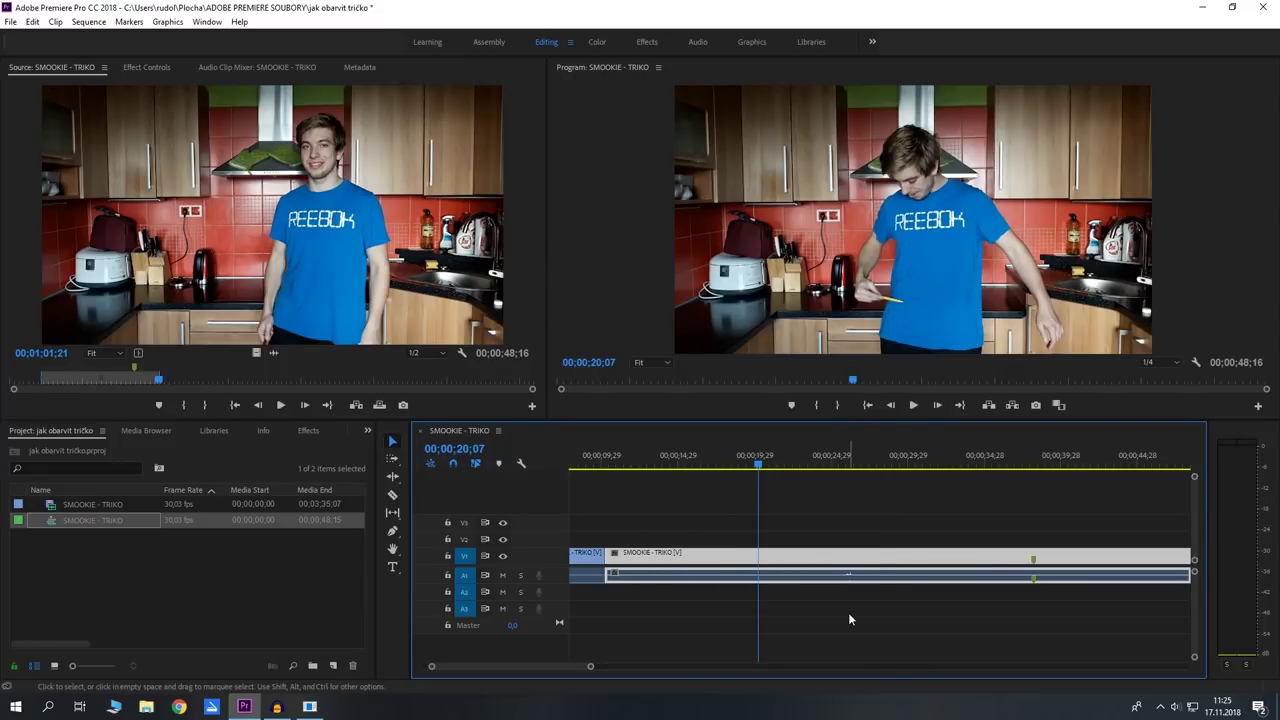
pyautogui.hotkey('ctrl', 'k')
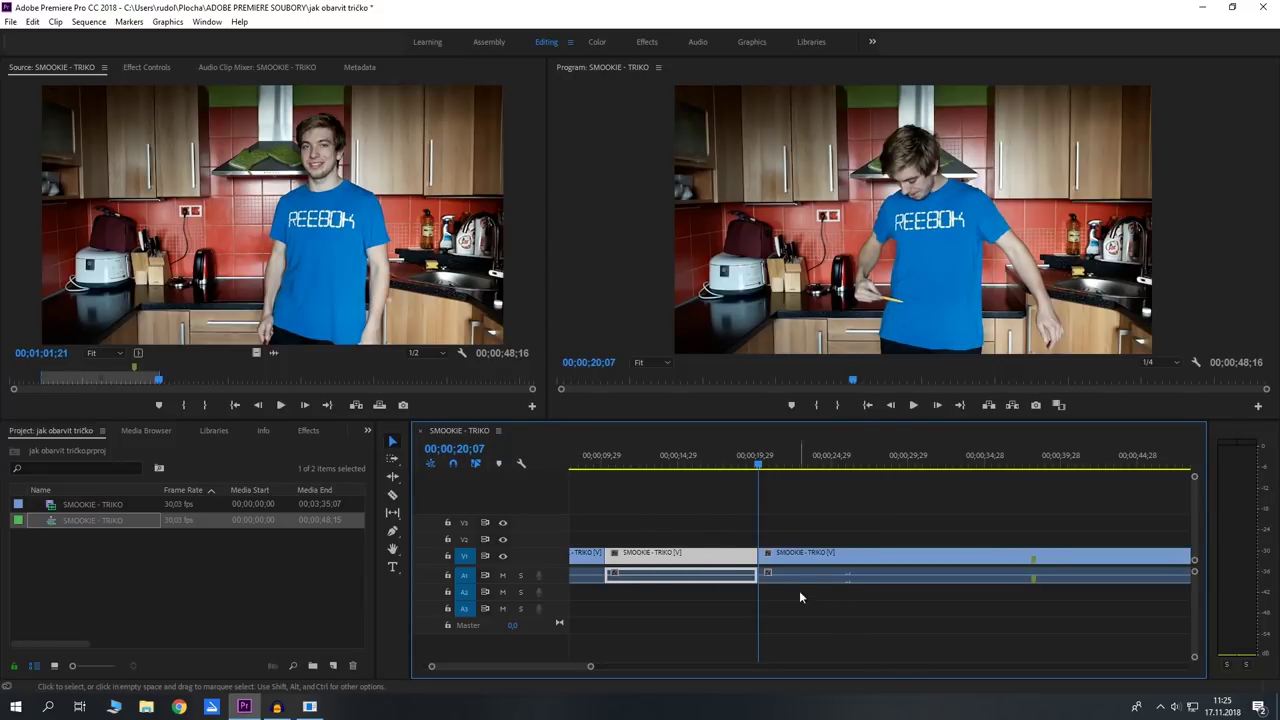
pyautogui.click(695, 471)
pyautogui.moveTo(695, 475)
pyautogui.mouseDown()
pyautogui.moveTo(754, 510)
pyautogui.moveTo(643, 515)
pyautogui.mouseUp()
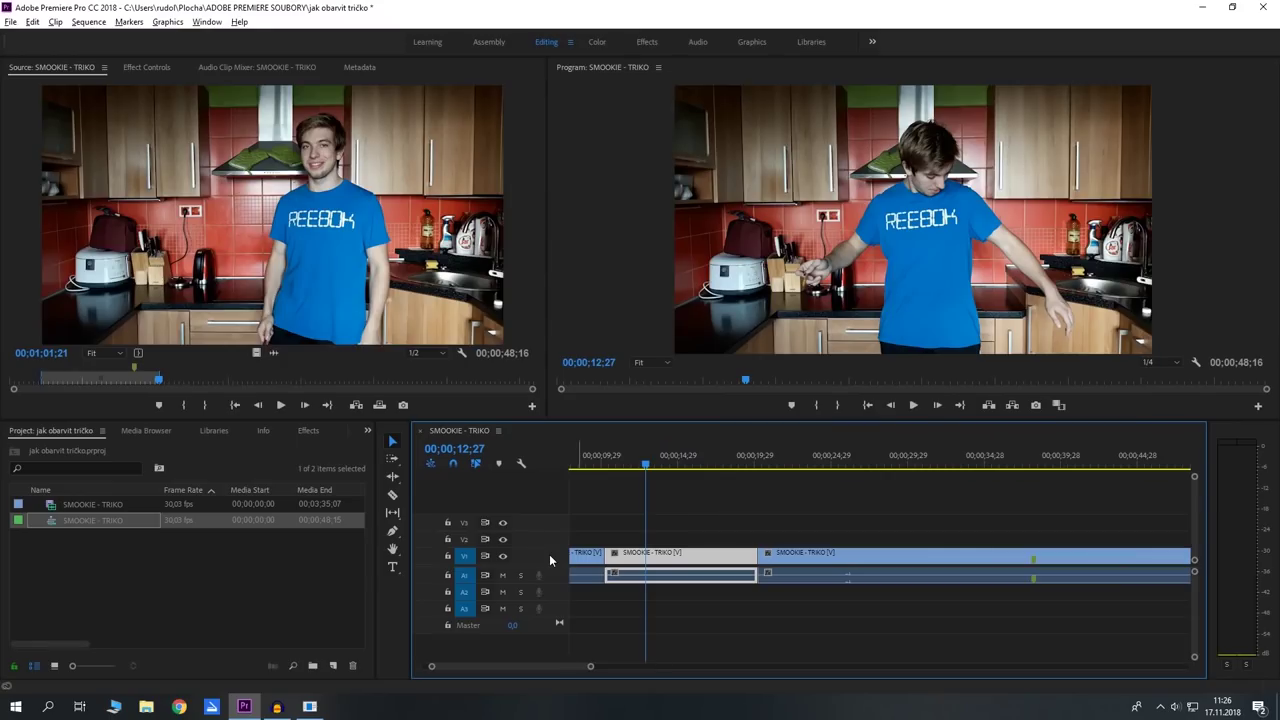
pyautogui.scroll(1, 549, 554)
pyautogui.scroll(1, 549, 554)
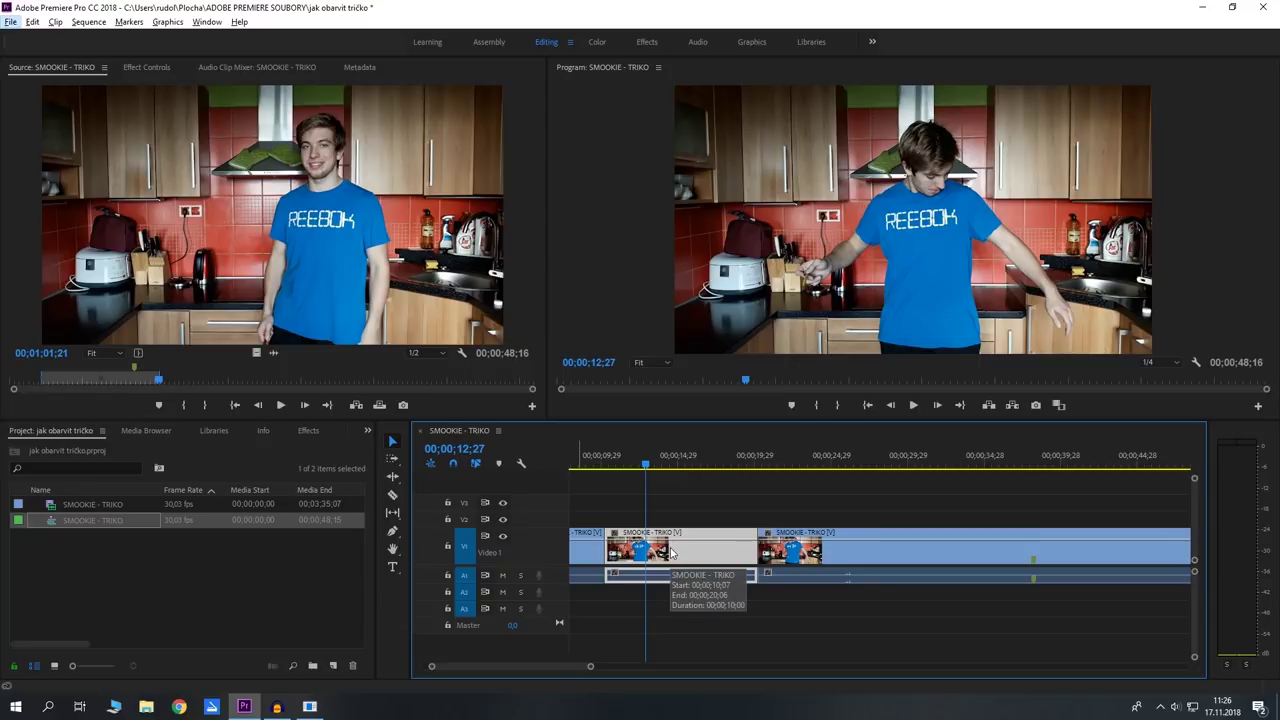
pyautogui.rightClick(673, 552)
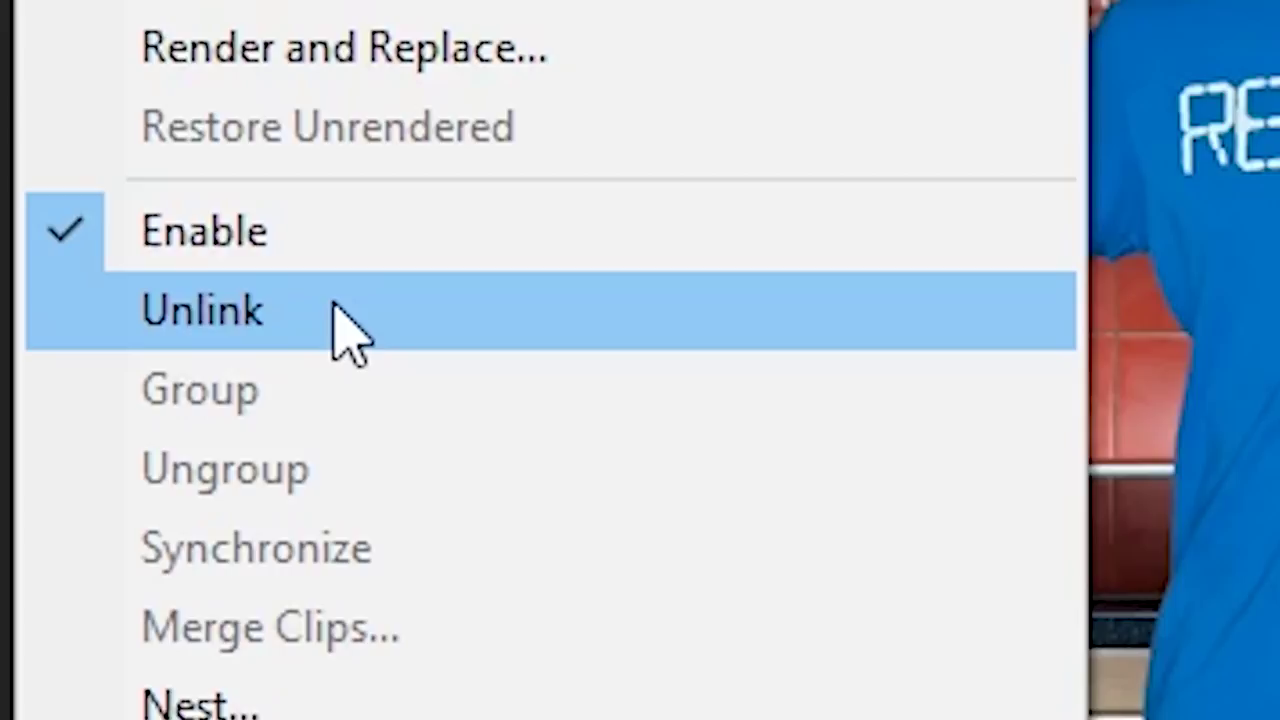
pyautogui.click(340, 315)
pyautogui.moveTo(677, 548)
pyautogui.mouseDown()
pyautogui.moveTo(685, 508)
pyautogui.moveTo(690, 548)
pyautogui.mouseUp()
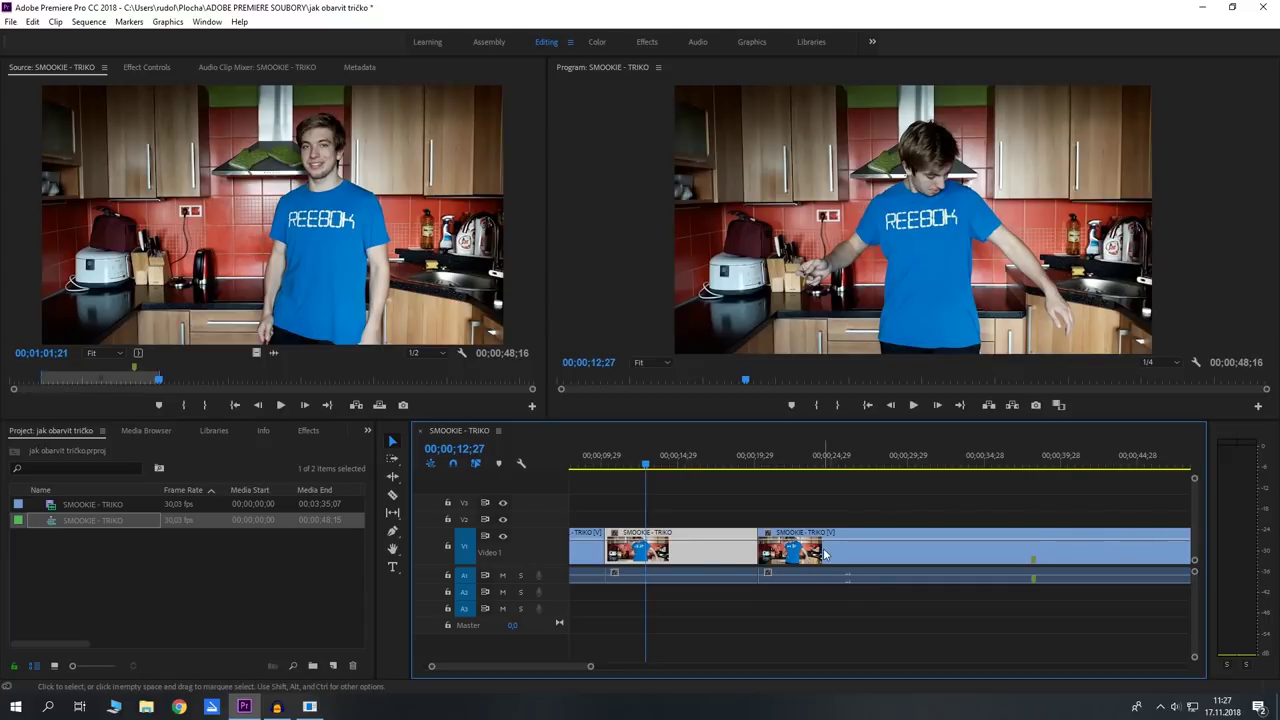
pyautogui.moveTo(824, 553); pyautogui.dragTo(829, 518)
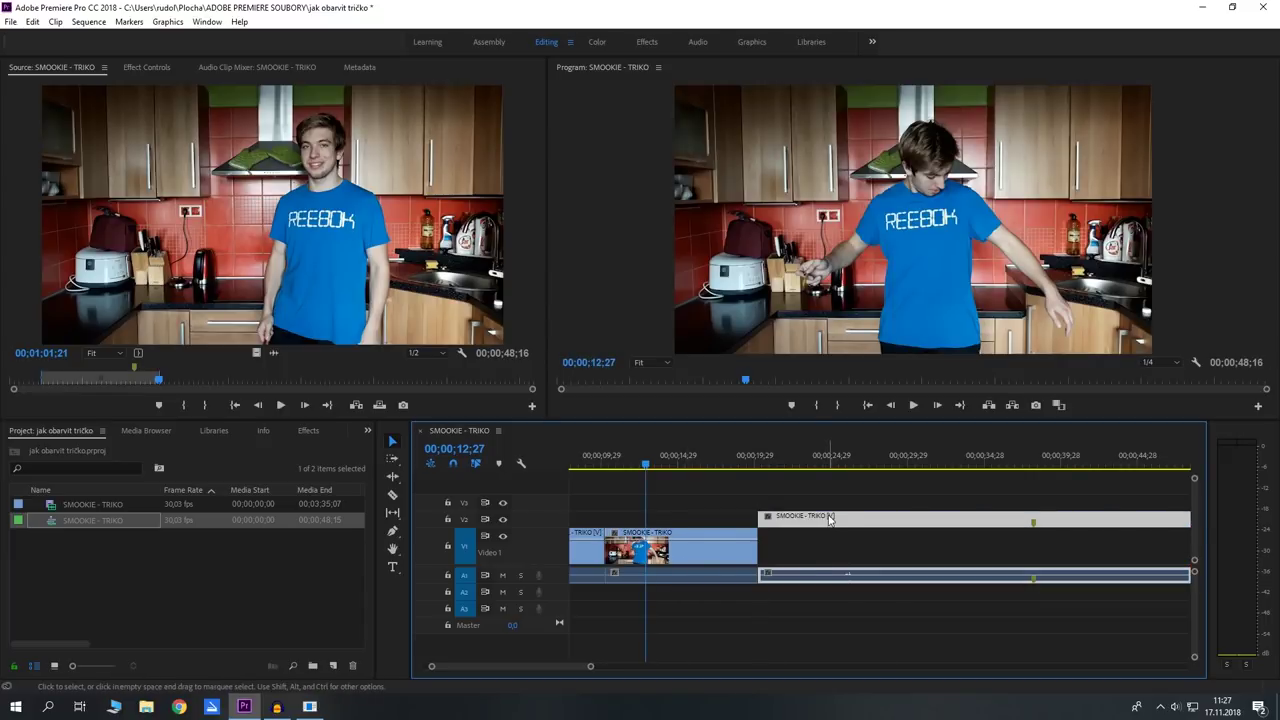
pyautogui.moveTo(829, 518); pyautogui.dragTo(825, 584)
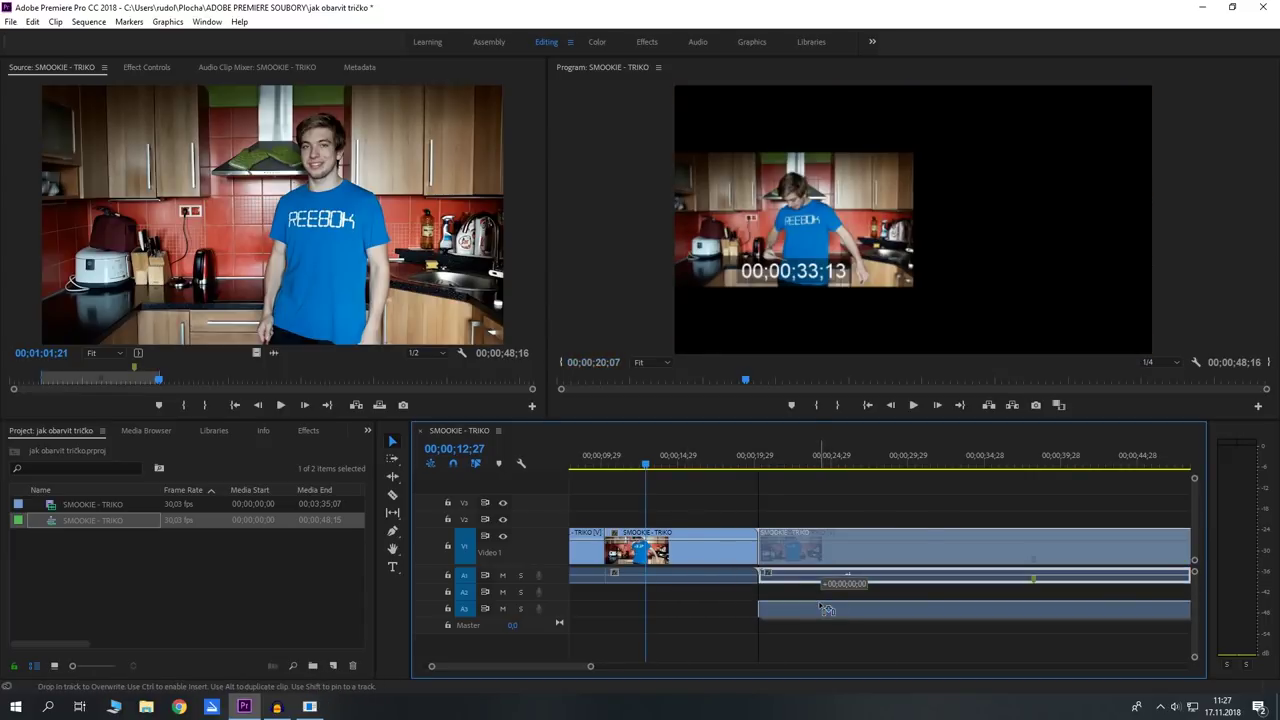
pyautogui.moveTo(820, 591)
pyautogui.mouseDown()
pyautogui.moveTo(828, 525)
pyautogui.moveTo(848, 527)
pyautogui.moveTo(854, 545)
pyautogui.mouseUp()
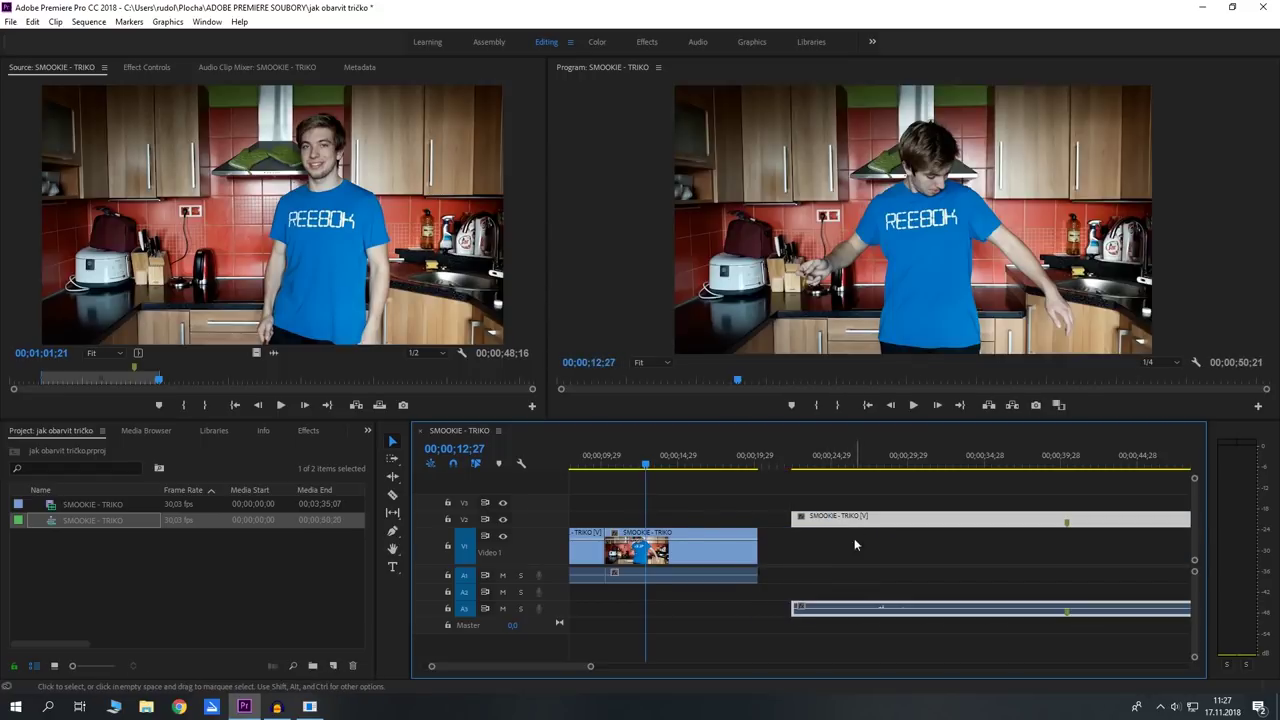
pyautogui.moveTo(658, 552); pyautogui.dragTo(683, 552)
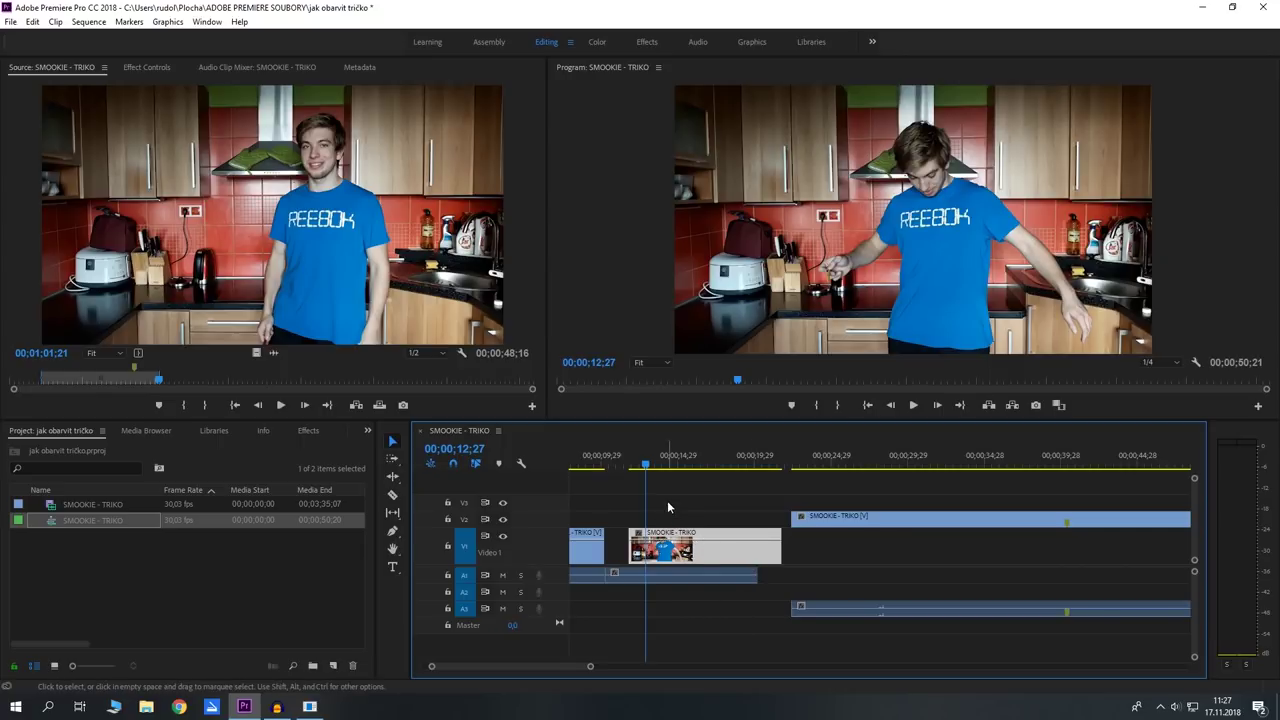
pyautogui.hotkey('ctrl', 'z')
pyautogui.hotkey('ctrl', 'z')
pyautogui.hotkey('ctrl', 'z')
pyautogui.hotkey('ctrl', 'z')
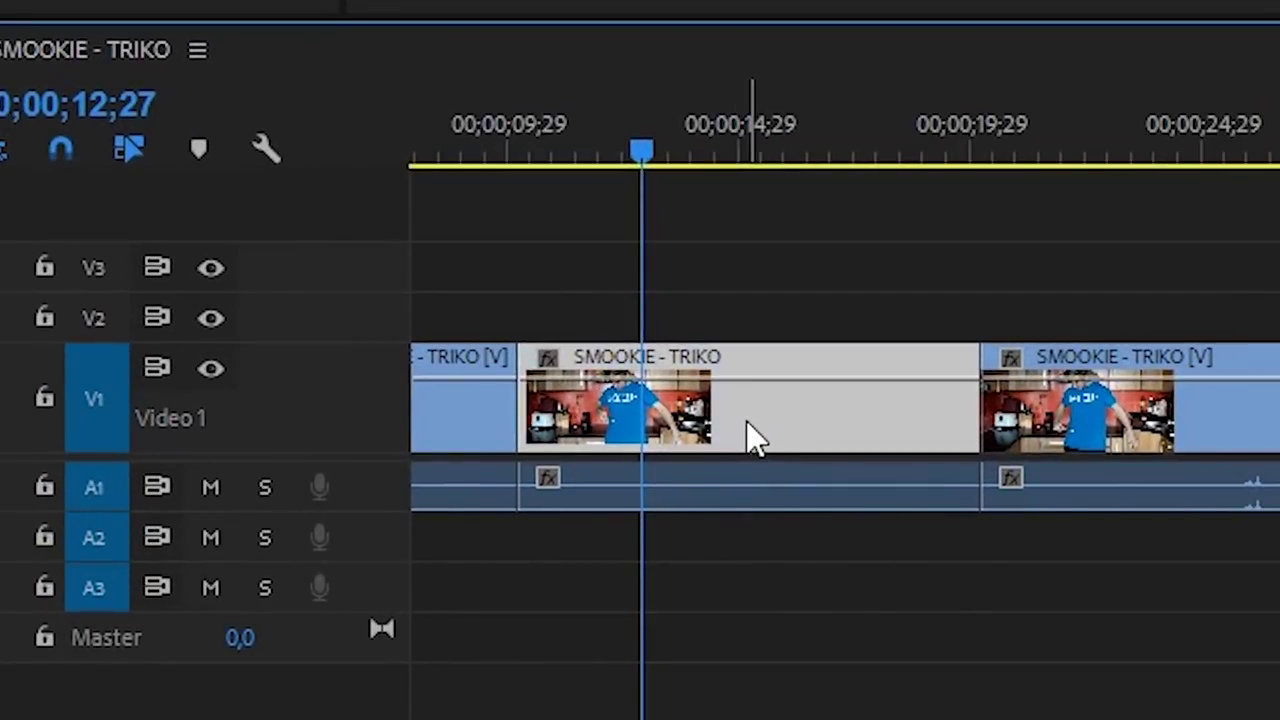
# Step: Alt-drag a copy of the middle clip onto Video 2 and expand that track
pyautogui.moveTo(752, 437)
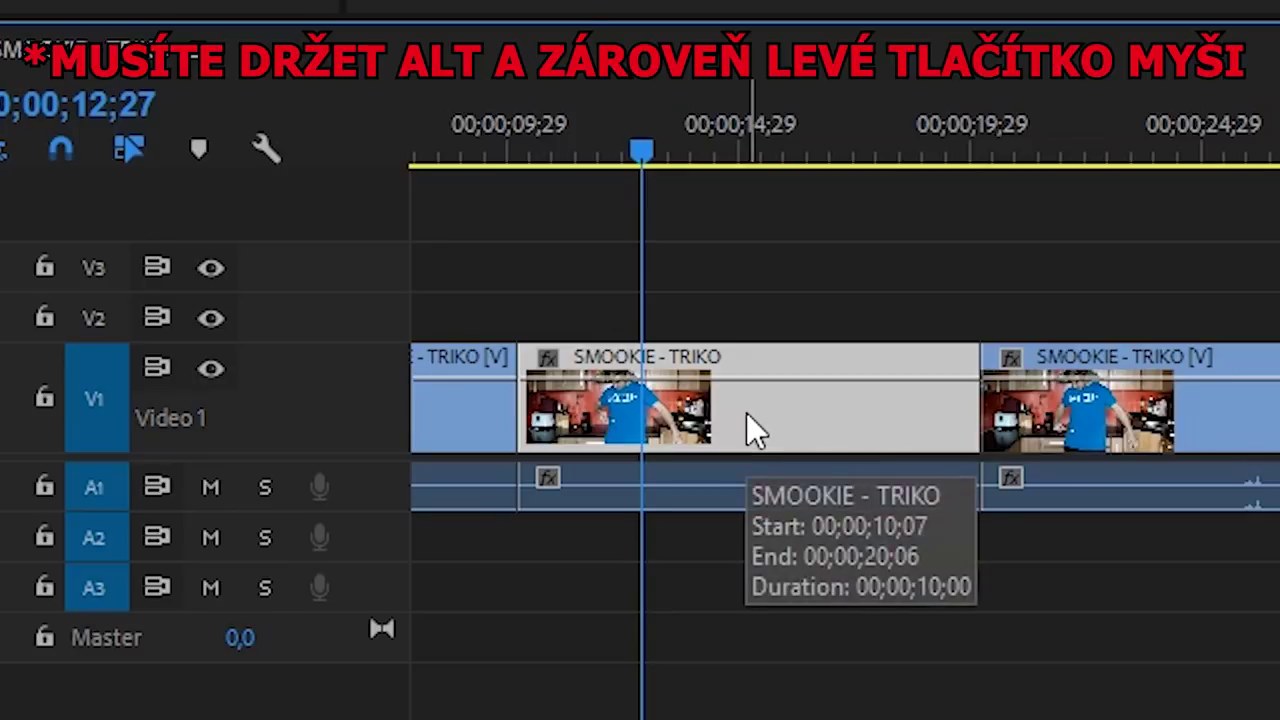
pyautogui.moveTo(754, 414); pyautogui.dragTo(751, 322)
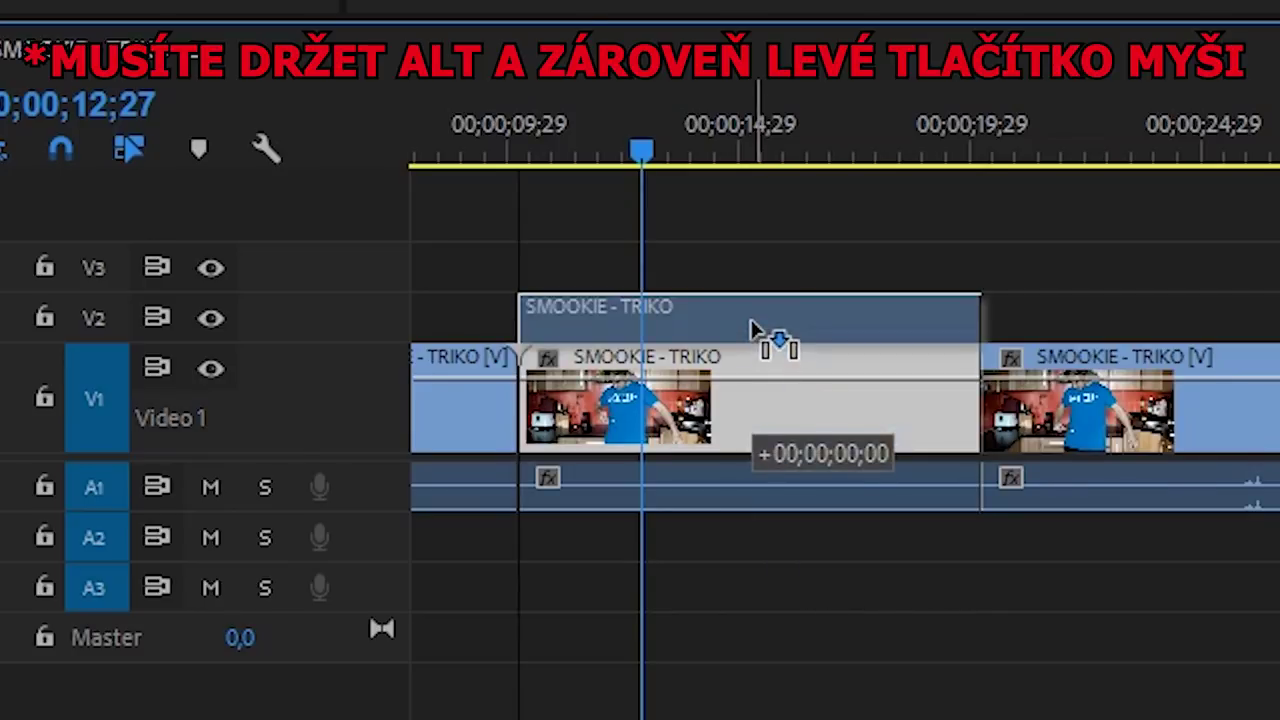
pyautogui.moveTo(751, 322); pyautogui.dragTo(752, 321)
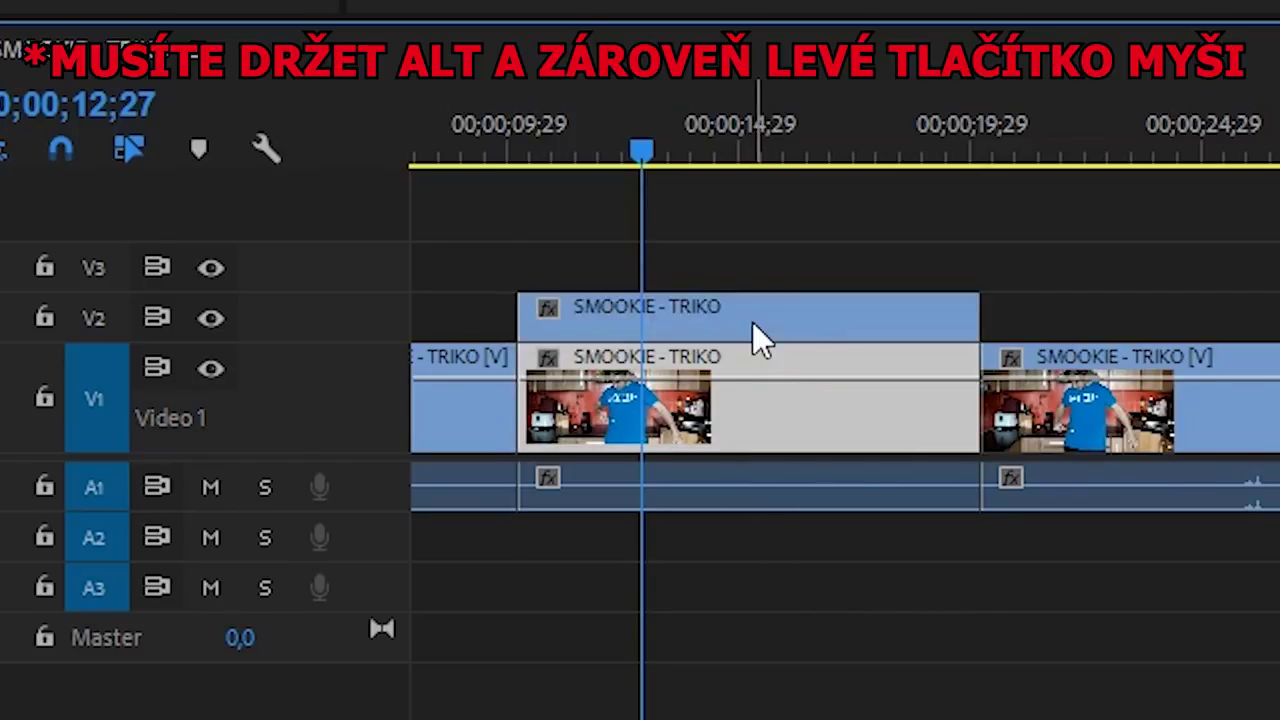
pyautogui.click(758, 321)
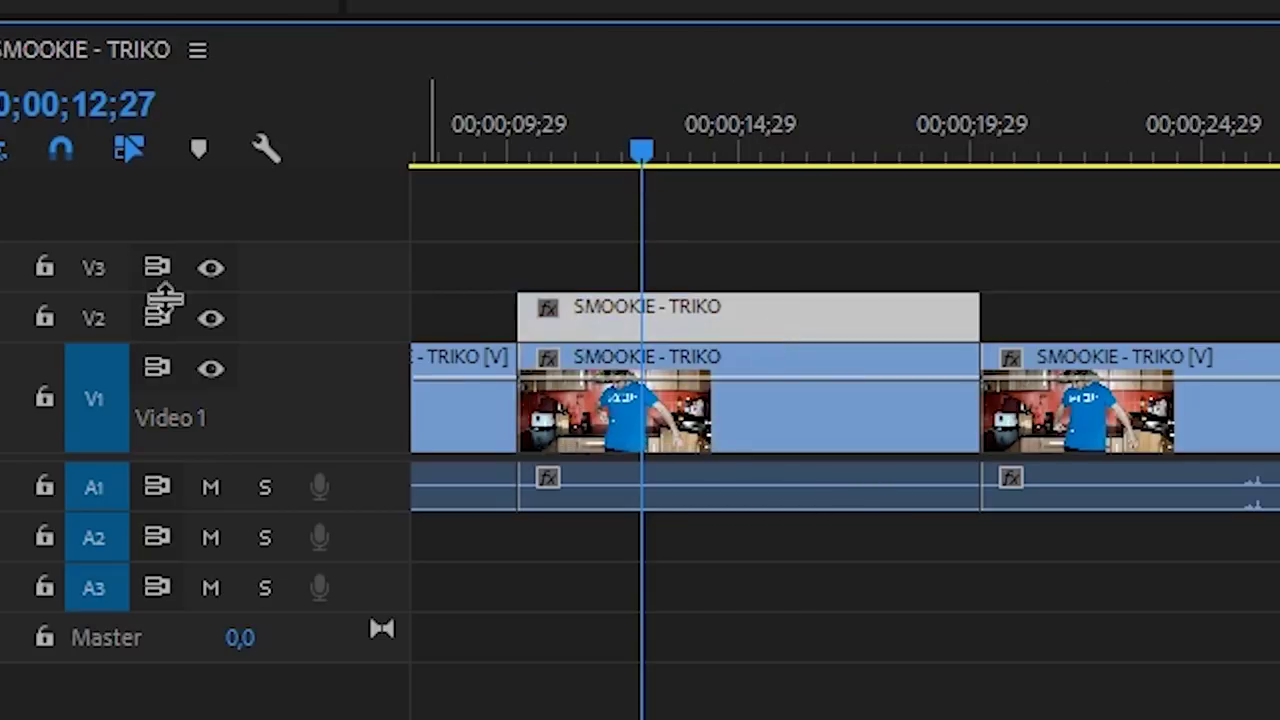
pyautogui.doubleClick(290, 335)
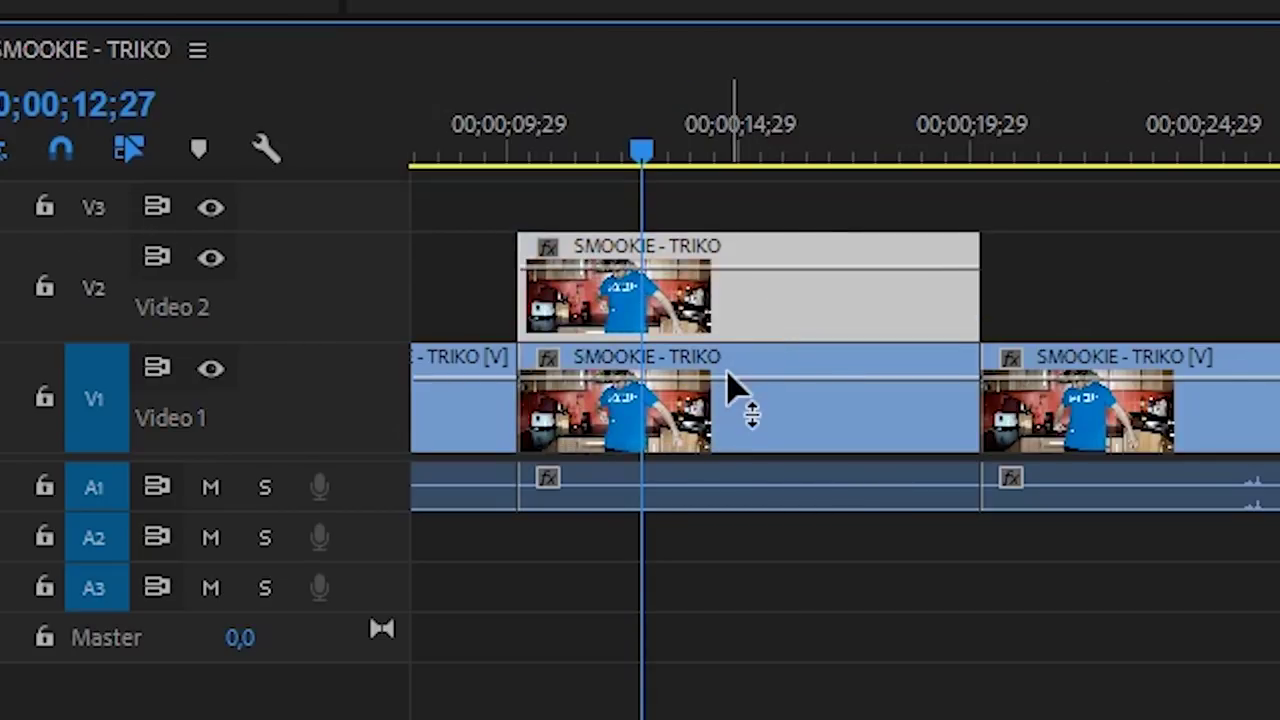
pyautogui.click(693, 397)
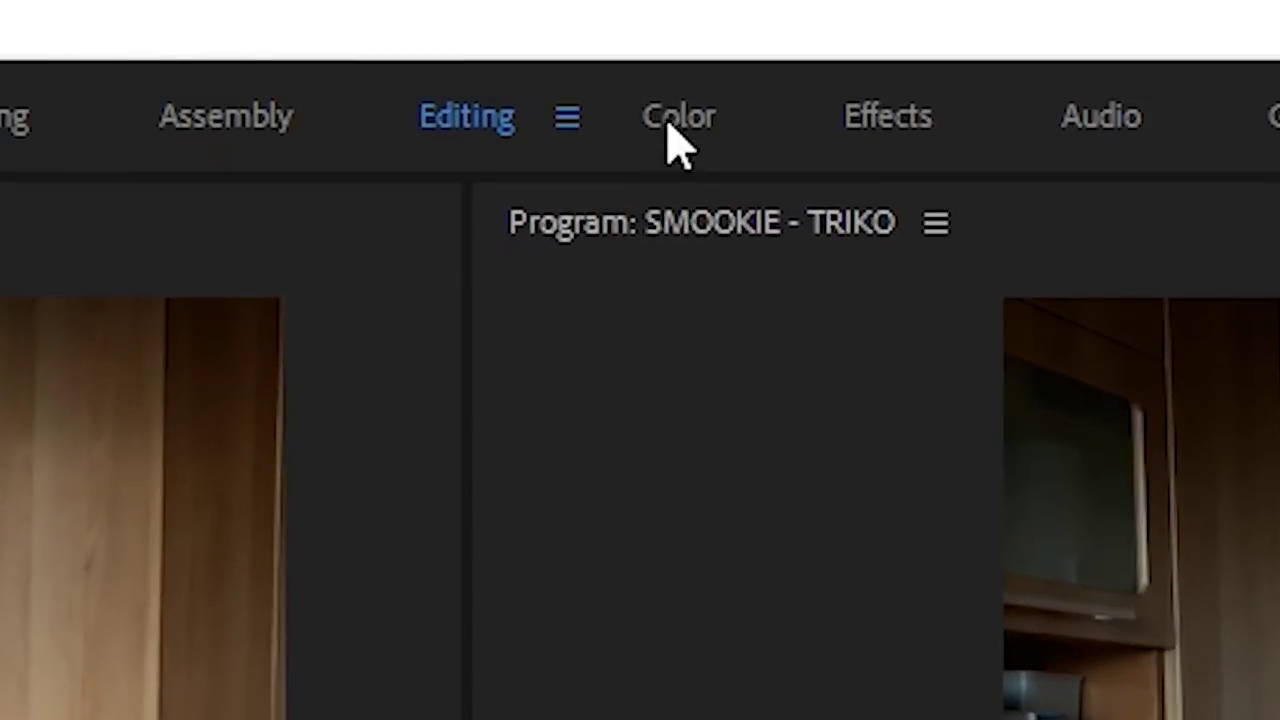
# Step: In the Color workspace, select the Video 1 clip near 10;15 and hide the Video 2 track
pyautogui.click(668, 125)
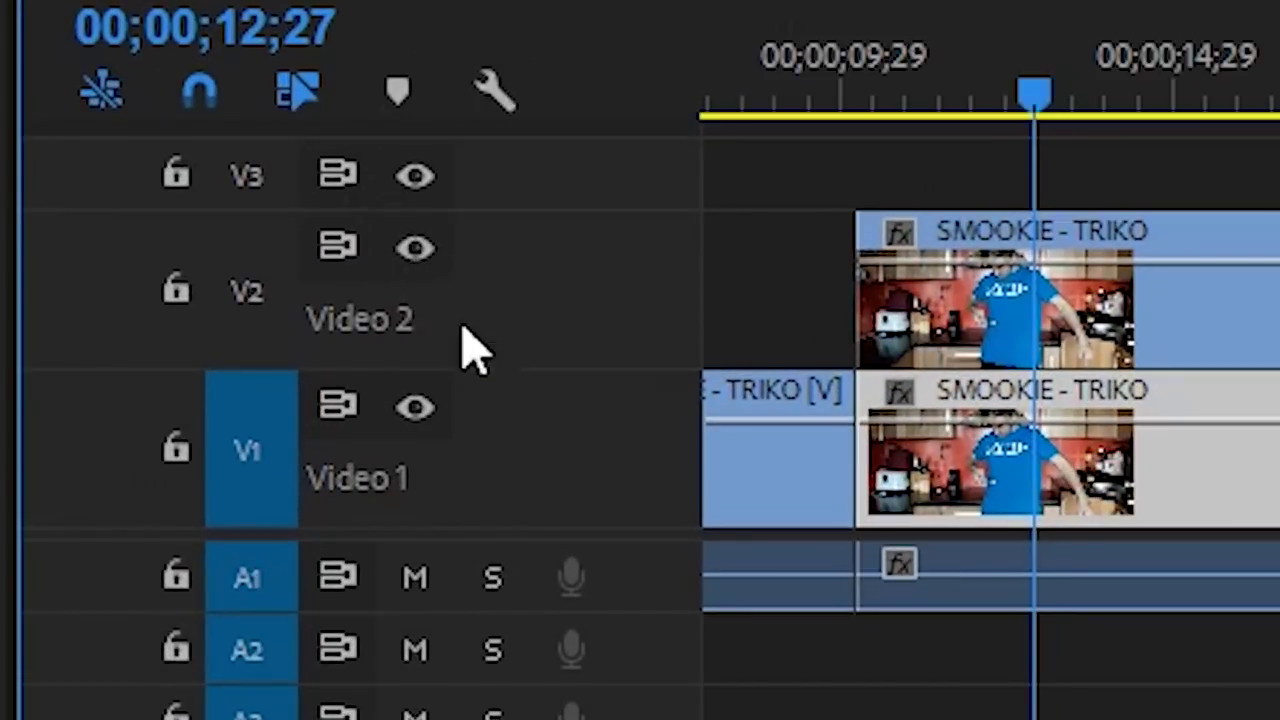
pyautogui.click(1194, 457)
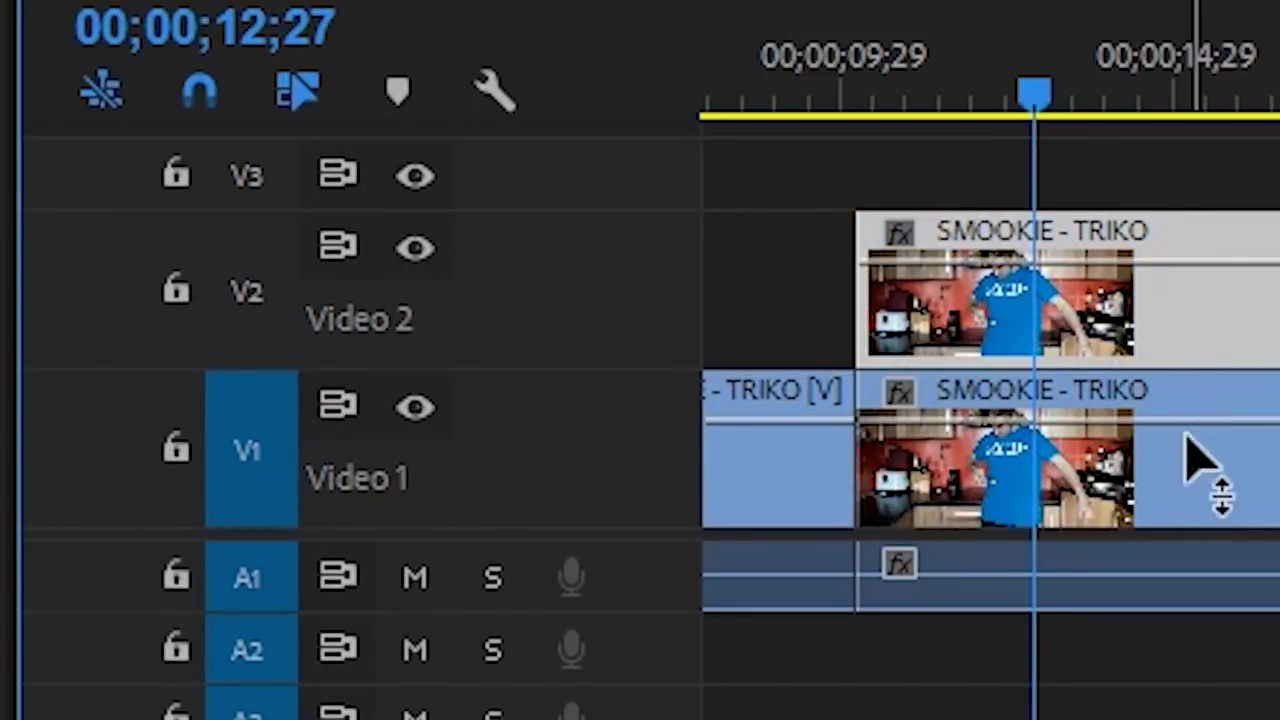
pyautogui.moveTo(1057, 98); pyautogui.dragTo(895, 162)
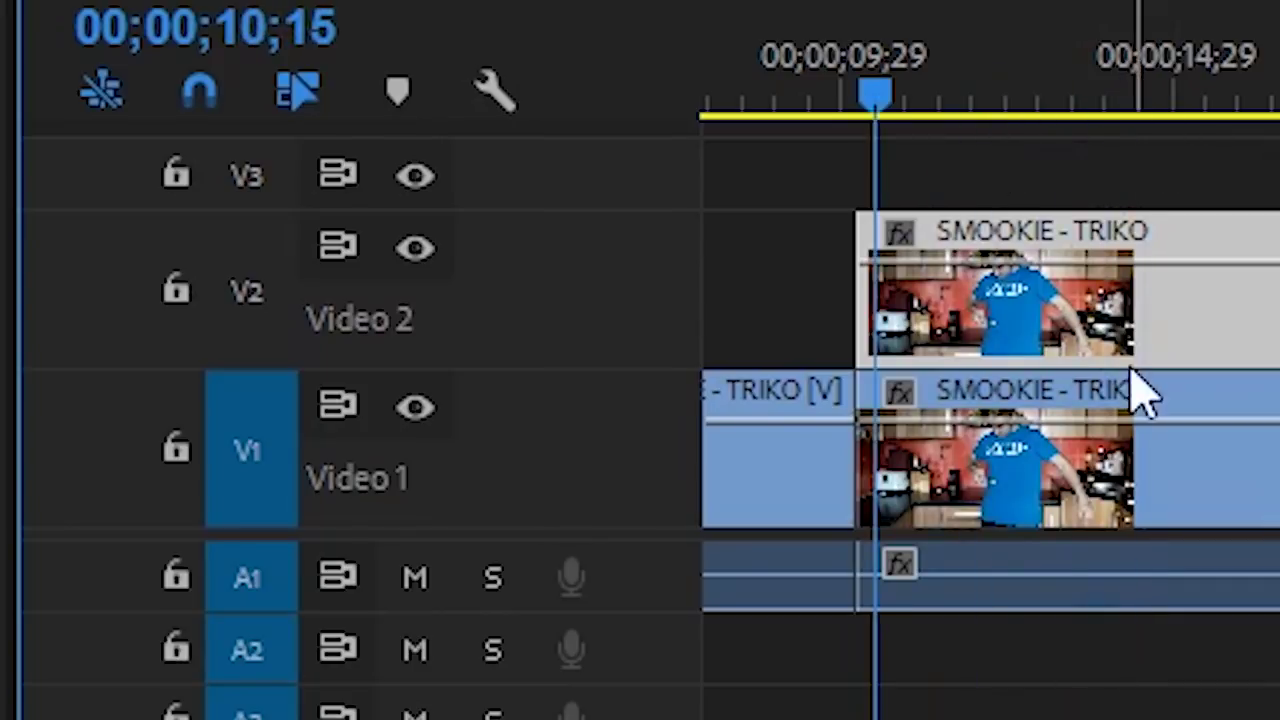
pyautogui.click(1068, 510)
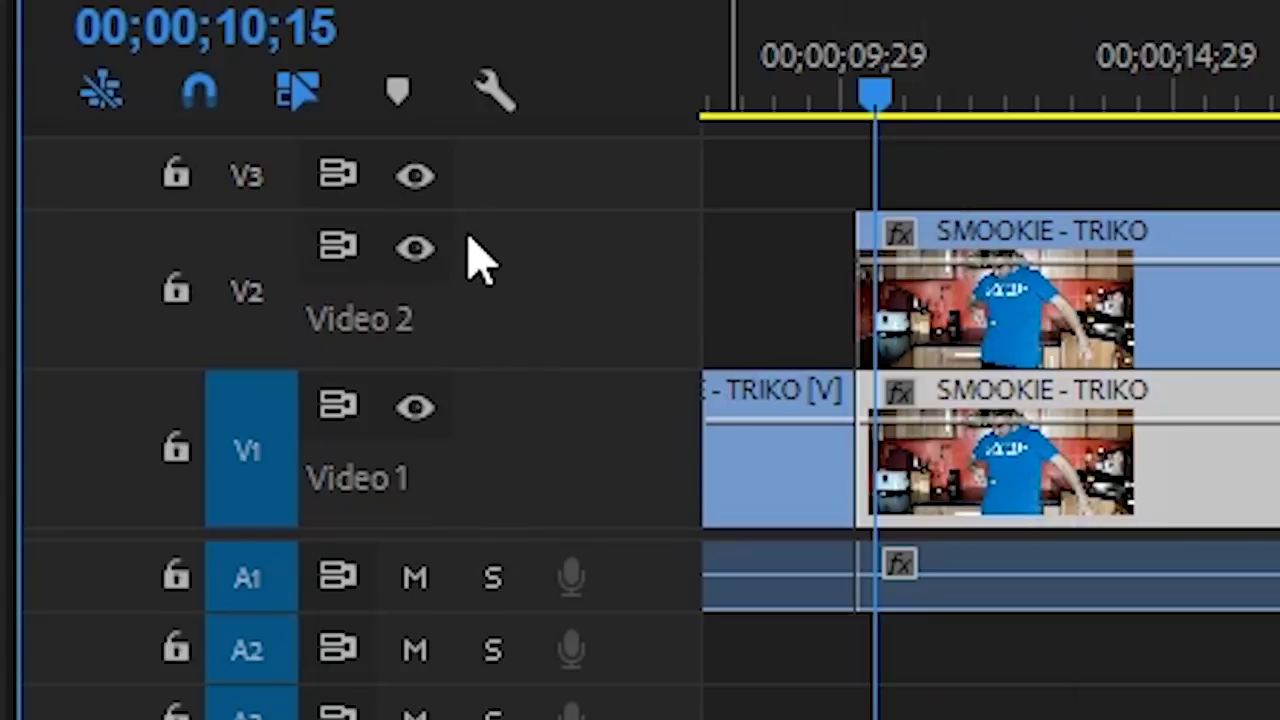
pyautogui.click(420, 250)
pyautogui.moveTo(885, 100)
pyautogui.mouseDown()
pyautogui.moveTo(1070, 255)
pyautogui.moveTo(1148, 272)
pyautogui.mouseUp()
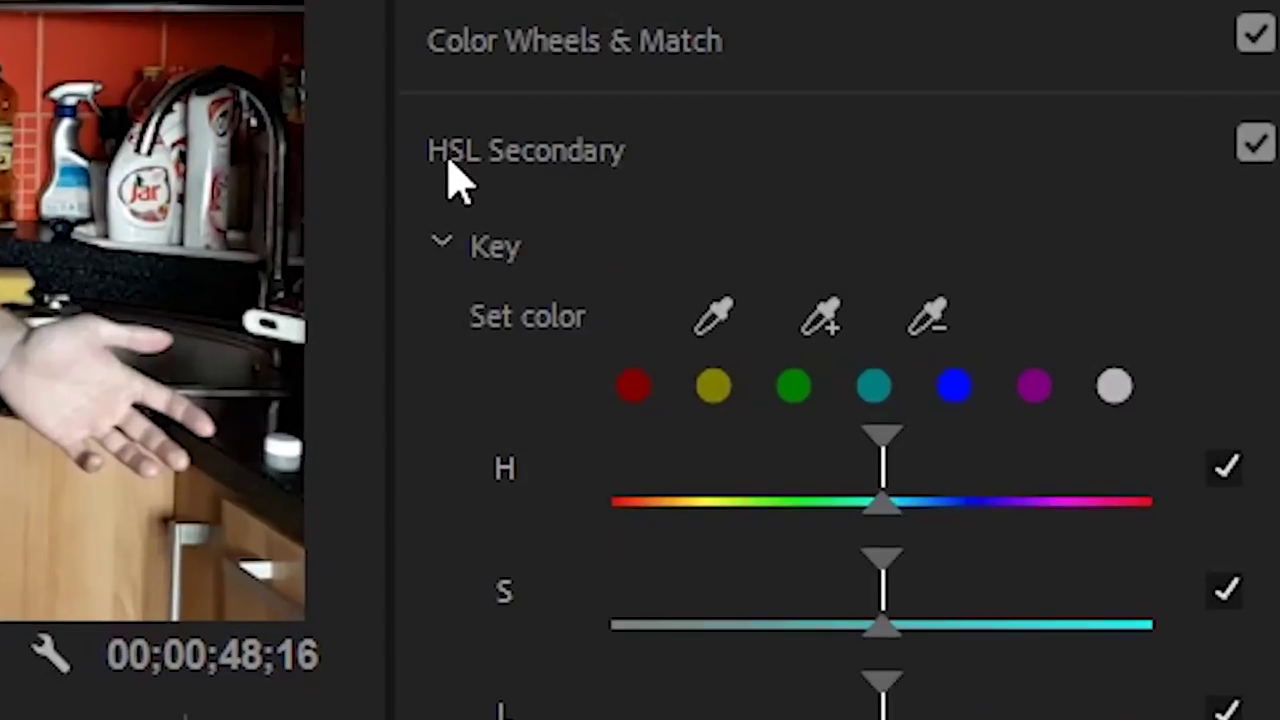
# Step: Sample the blue T-shirt with the HSL Secondary eyedropper and preview the key as Color/Gray
pyautogui.click(712, 322)
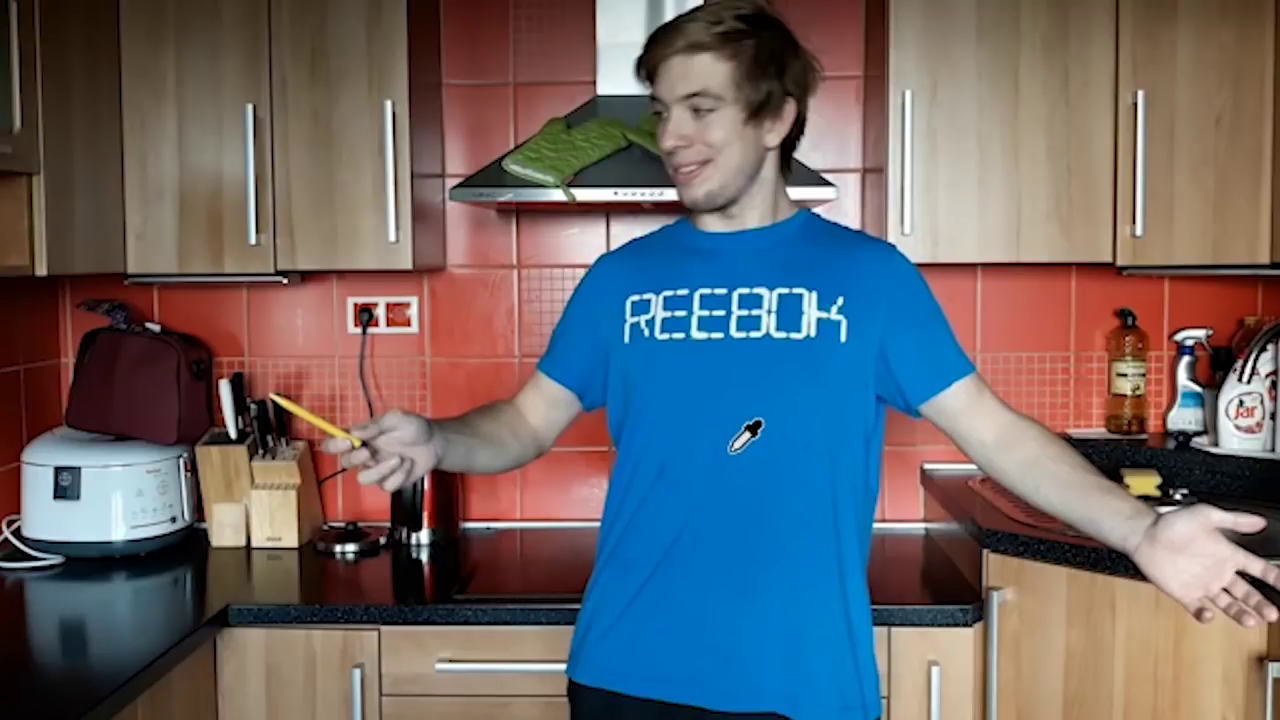
pyautogui.click(726, 438)
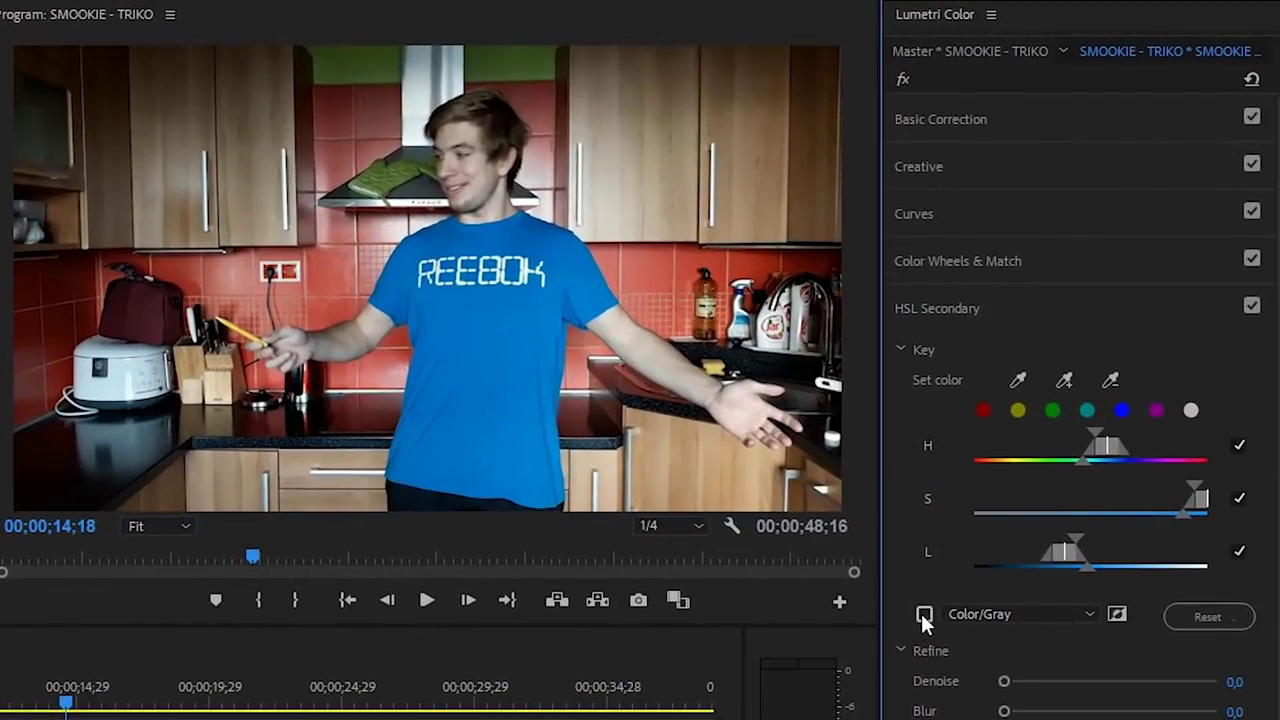
pyautogui.click(923, 614)
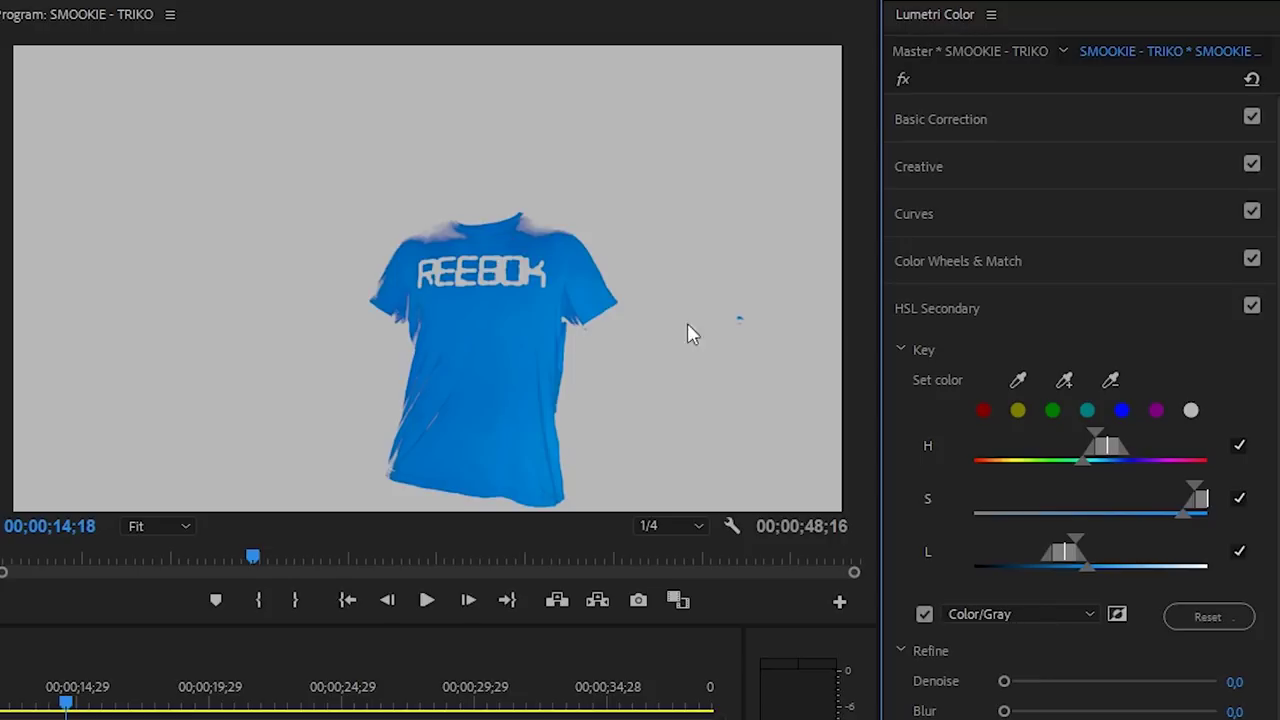
# Step: Adjust the H, S and L range handles so the blue REEBOK shirt stands alone on grey
pyautogui.click(923, 615)
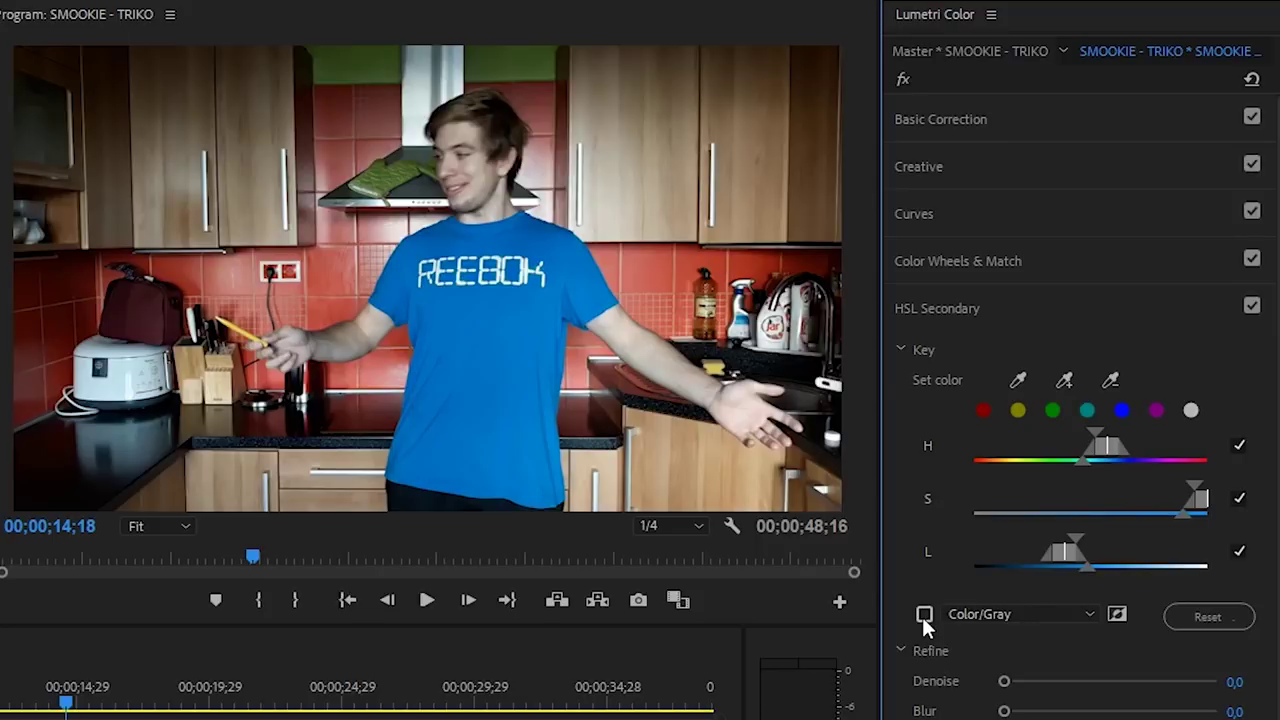
pyautogui.click(923, 615)
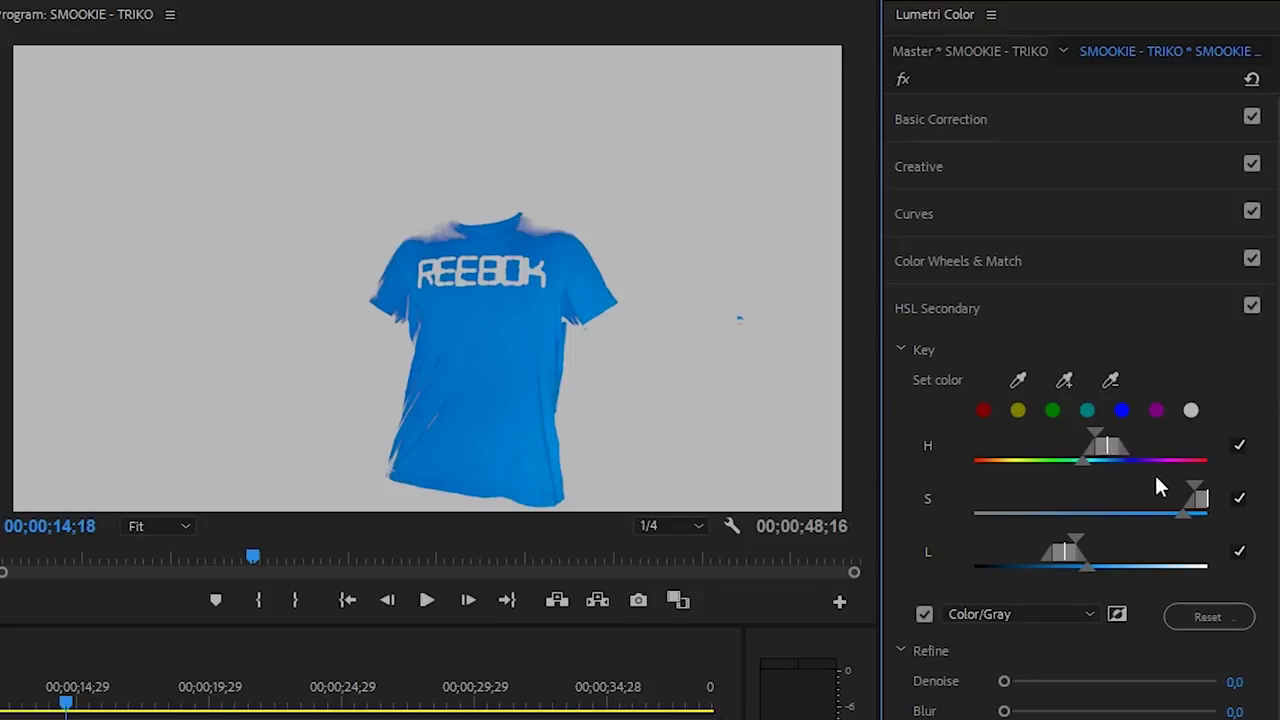
pyautogui.moveTo(1118, 450); pyautogui.dragTo(1128, 445)
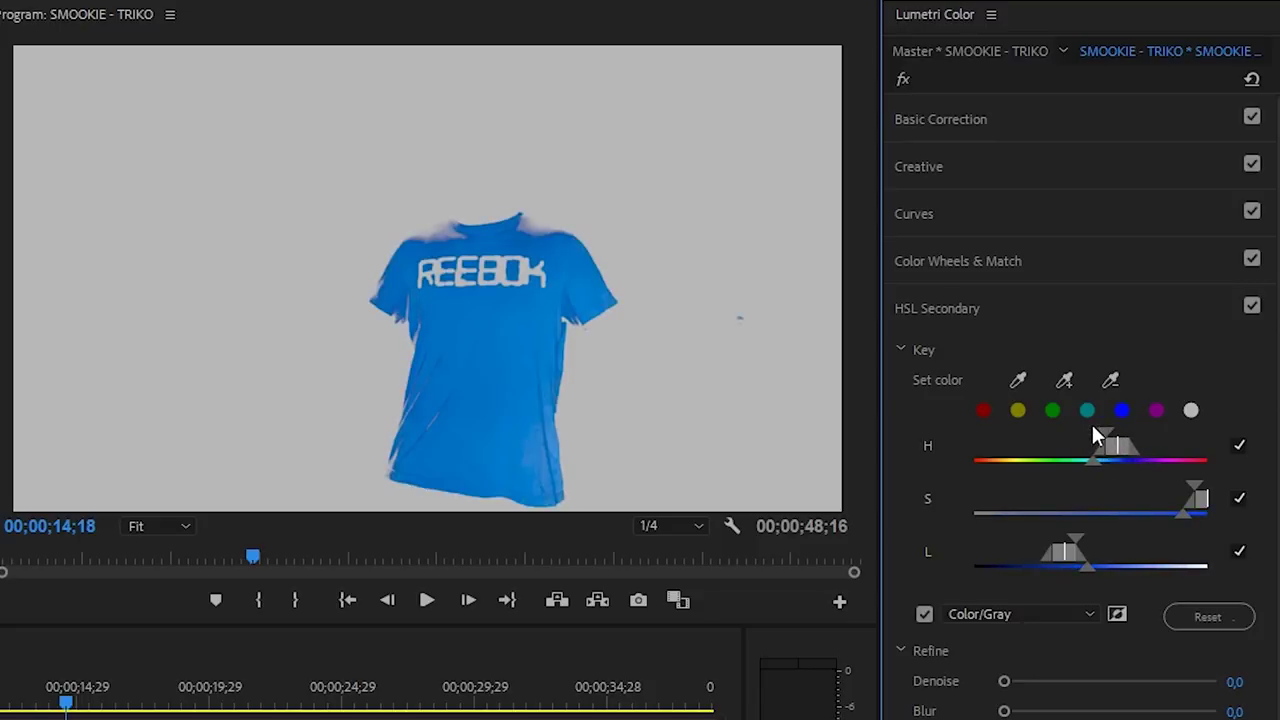
pyautogui.moveTo(1099, 432)
pyautogui.mouseDown()
pyautogui.moveTo(1077, 433)
pyautogui.moveTo(1091, 437)
pyautogui.mouseUp()
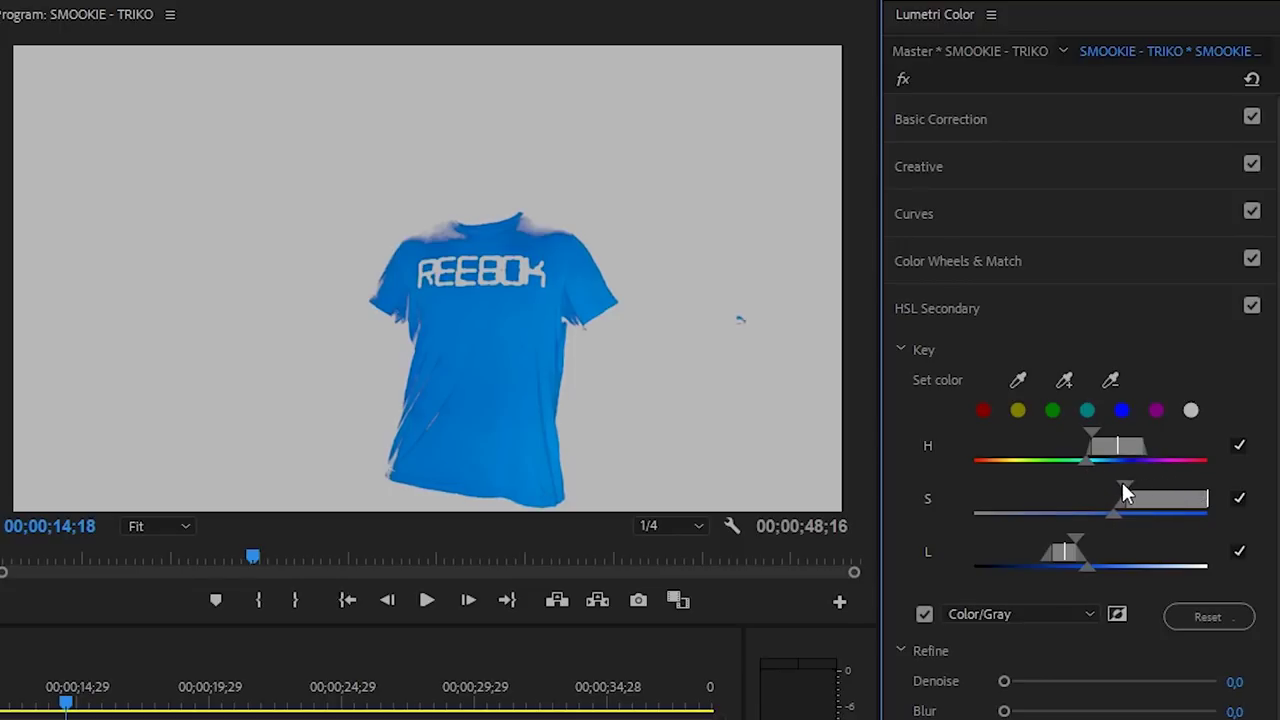
pyautogui.moveTo(1099, 501); pyautogui.dragTo(1103, 506)
pyautogui.moveTo(1080, 535); pyautogui.dragTo(1102, 541)
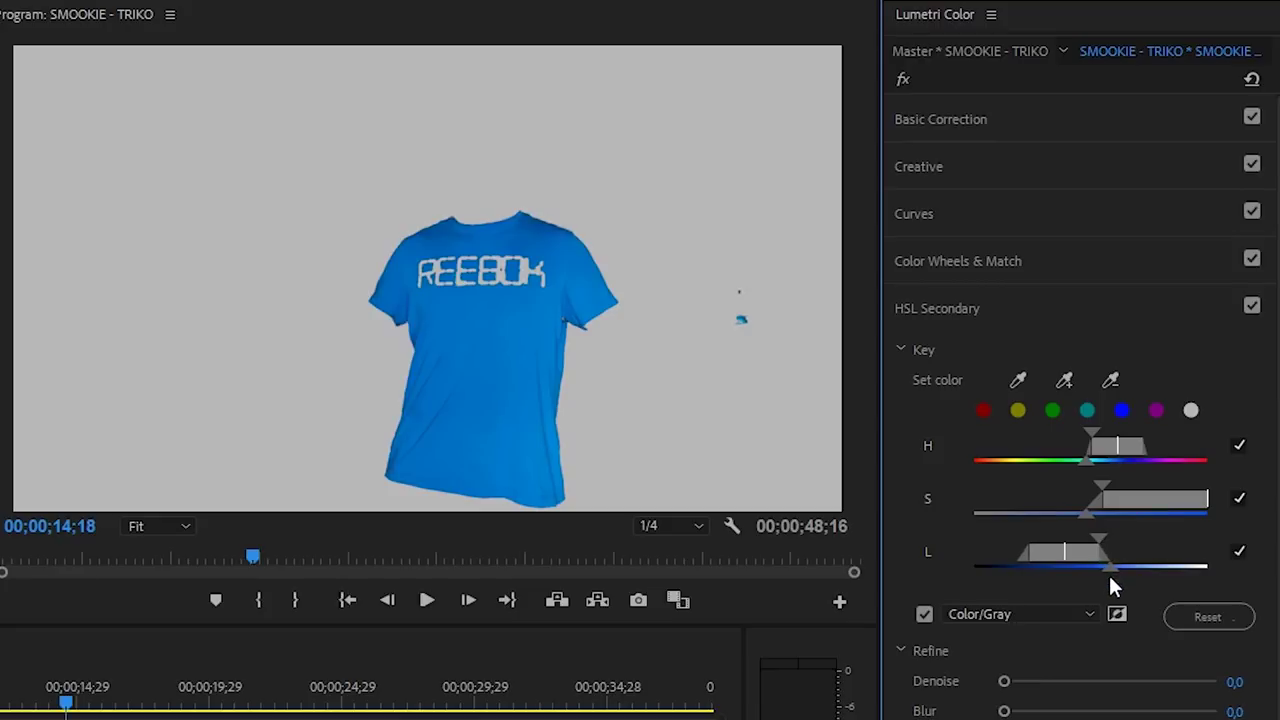
pyautogui.moveTo(1113, 573); pyautogui.dragTo(1121, 568)
pyautogui.moveTo(1100, 535); pyautogui.dragTo(1125, 566)
pyautogui.moveTo(1060, 509); pyautogui.dragTo(1065, 508)
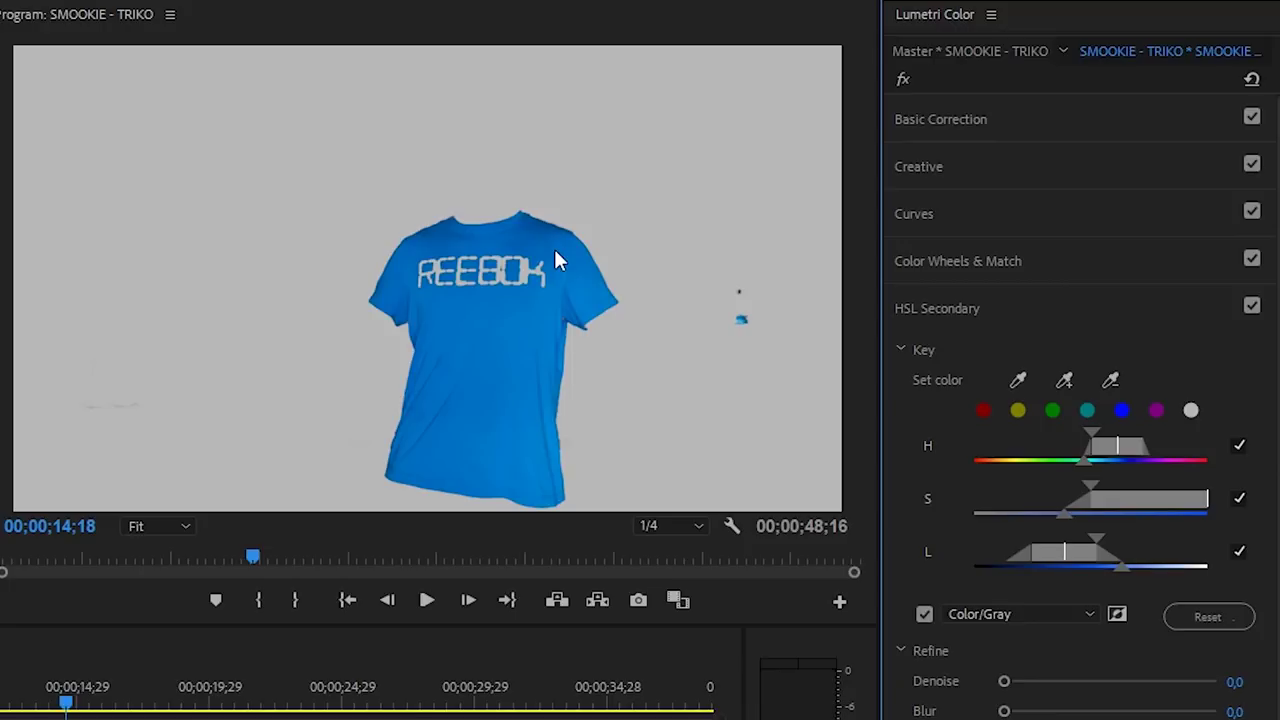
# Step: Turn off Color/Gray and switch HSL Secondary Correction to three-way Shadows/Midtones/Highlights wheels
pyautogui.click(923, 615)
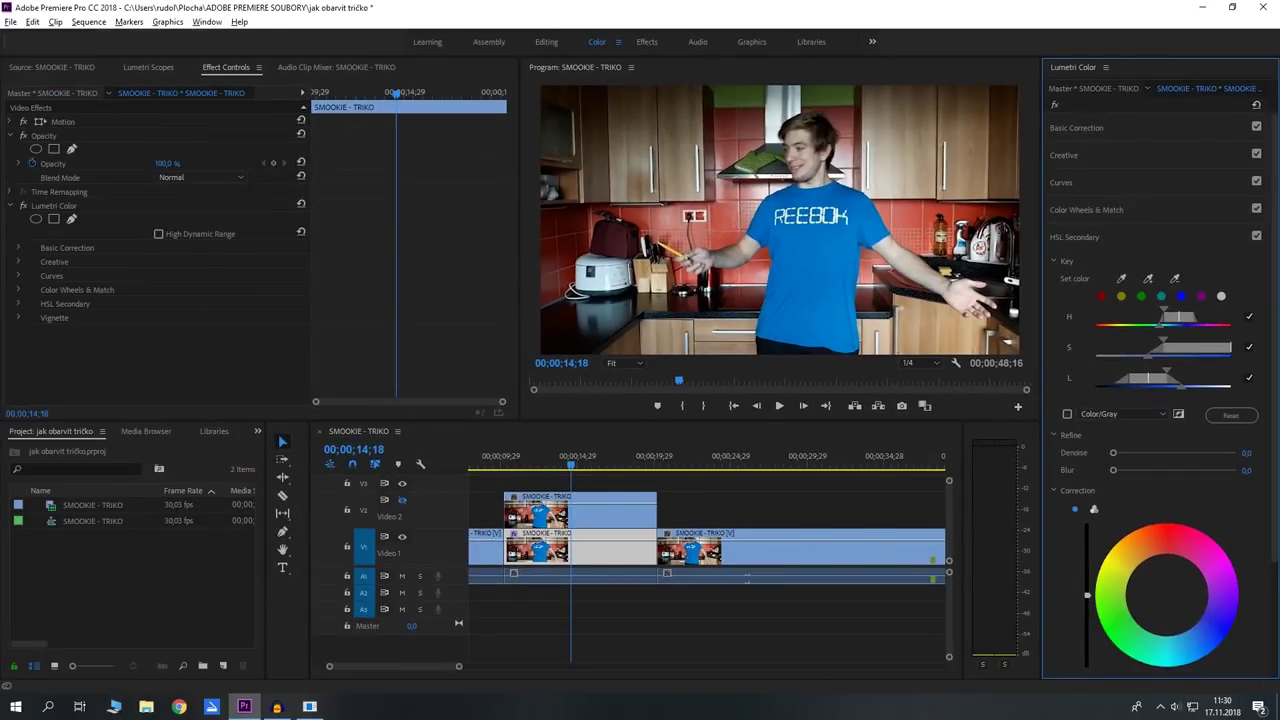
pyautogui.scroll(-2, 1274, 320)
pyautogui.scroll(-2, 1272, 360)
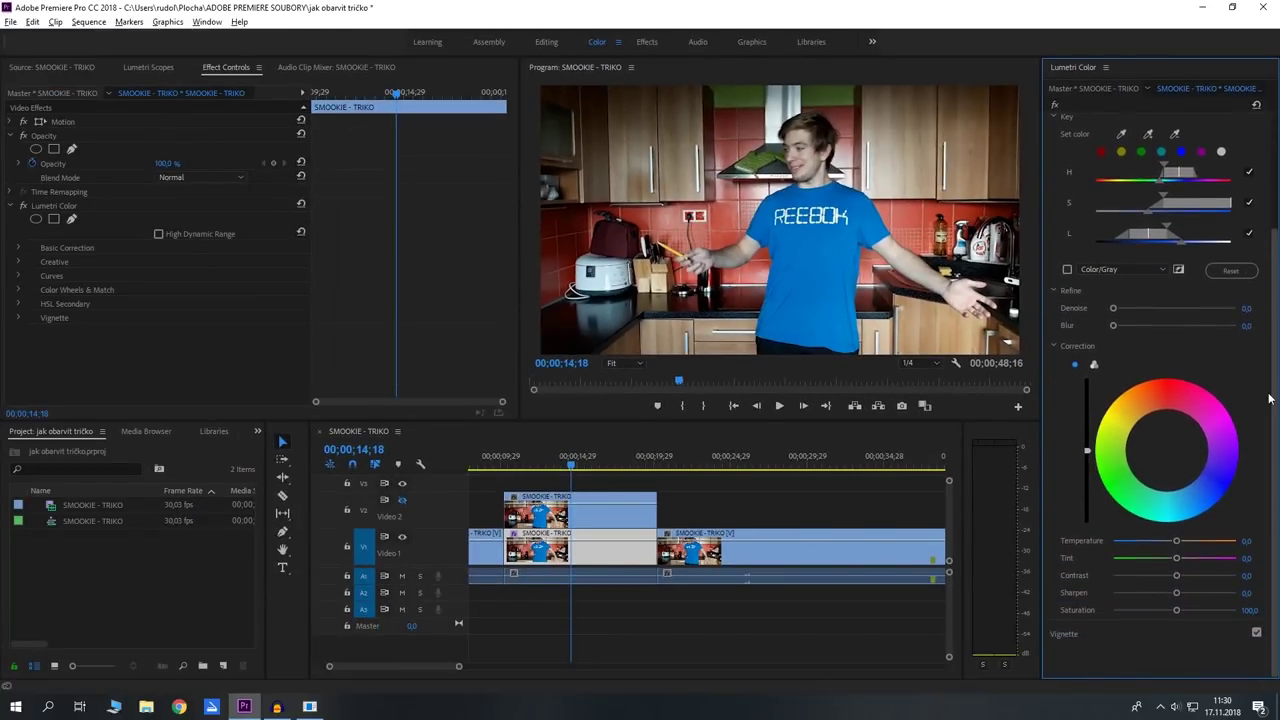
pyautogui.click(1093, 364)
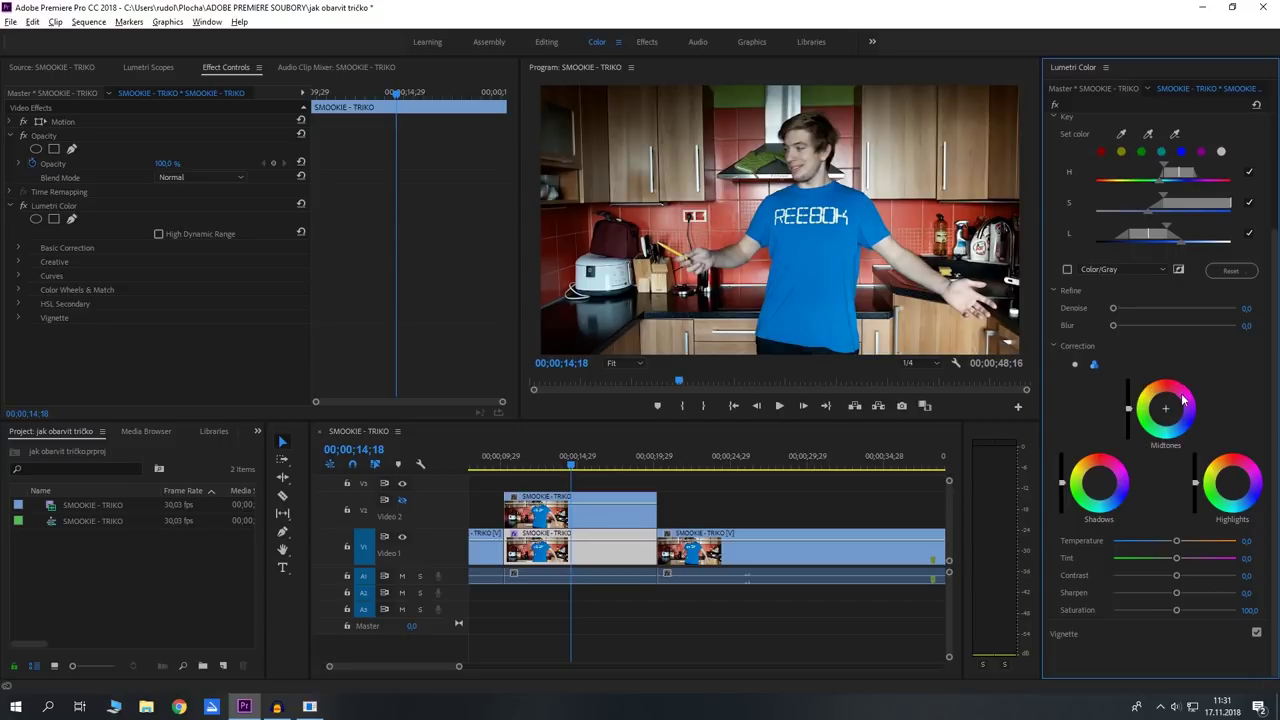
# Step: Push the Midtones, Highlights and Shadows wheels toward magenta to turn the blue shirt pink
pyautogui.moveTo(1168, 393); pyautogui.dragTo(1172, 384)
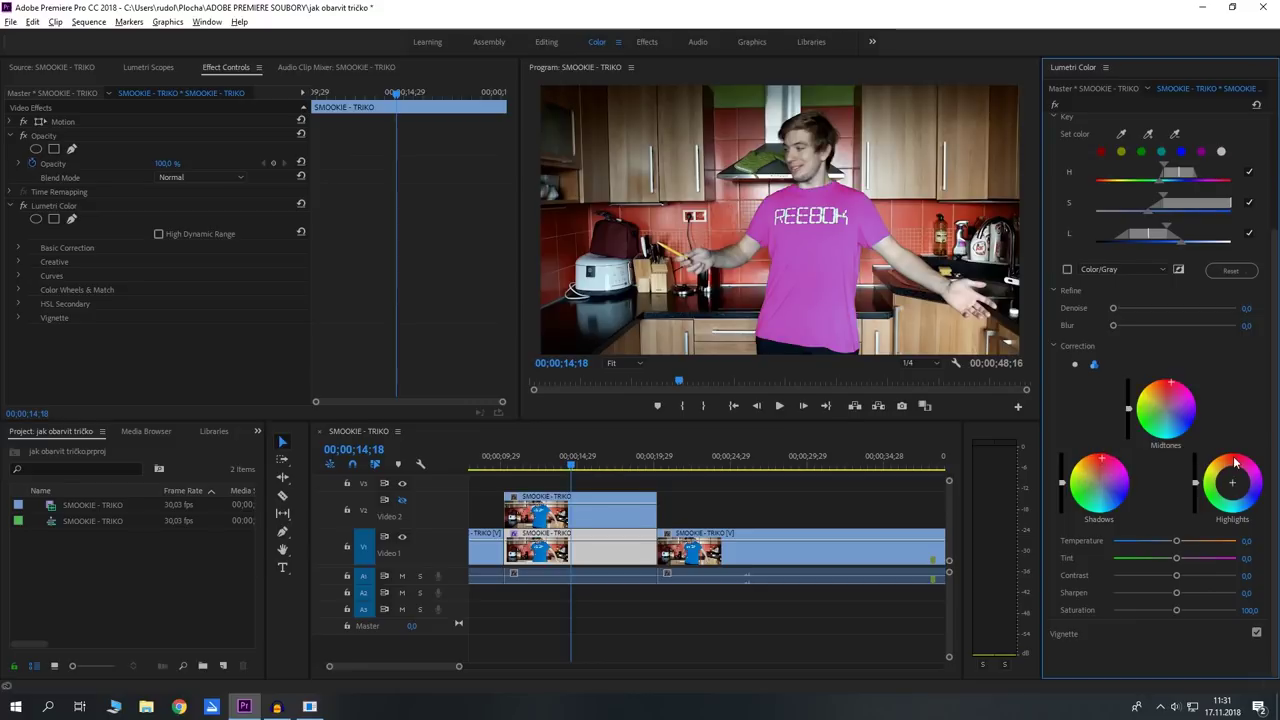
pyautogui.moveTo(1232, 483)
pyautogui.mouseDown()
pyautogui.moveTo(1238, 461)
pyautogui.moveTo(1227, 464)
pyautogui.mouseUp()
pyautogui.moveTo(1091, 476); pyautogui.dragTo(1094, 466)
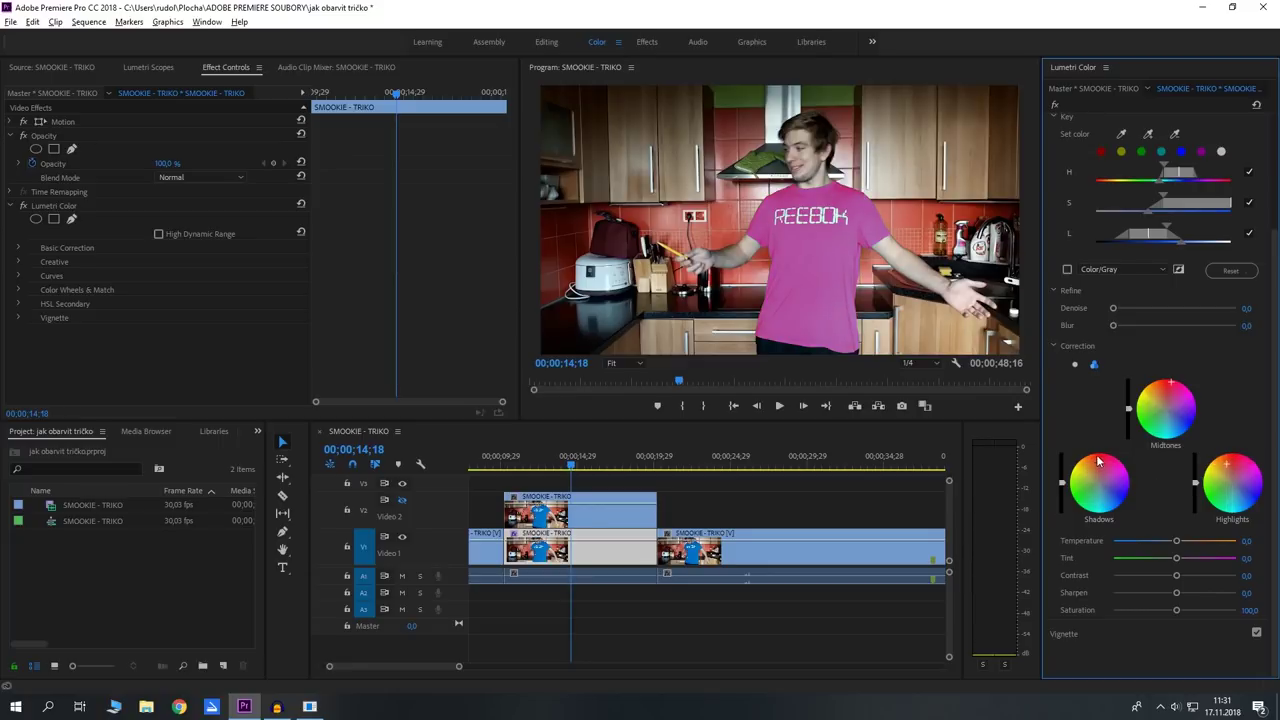
pyautogui.moveTo(1171, 383); pyautogui.dragTo(1168, 385)
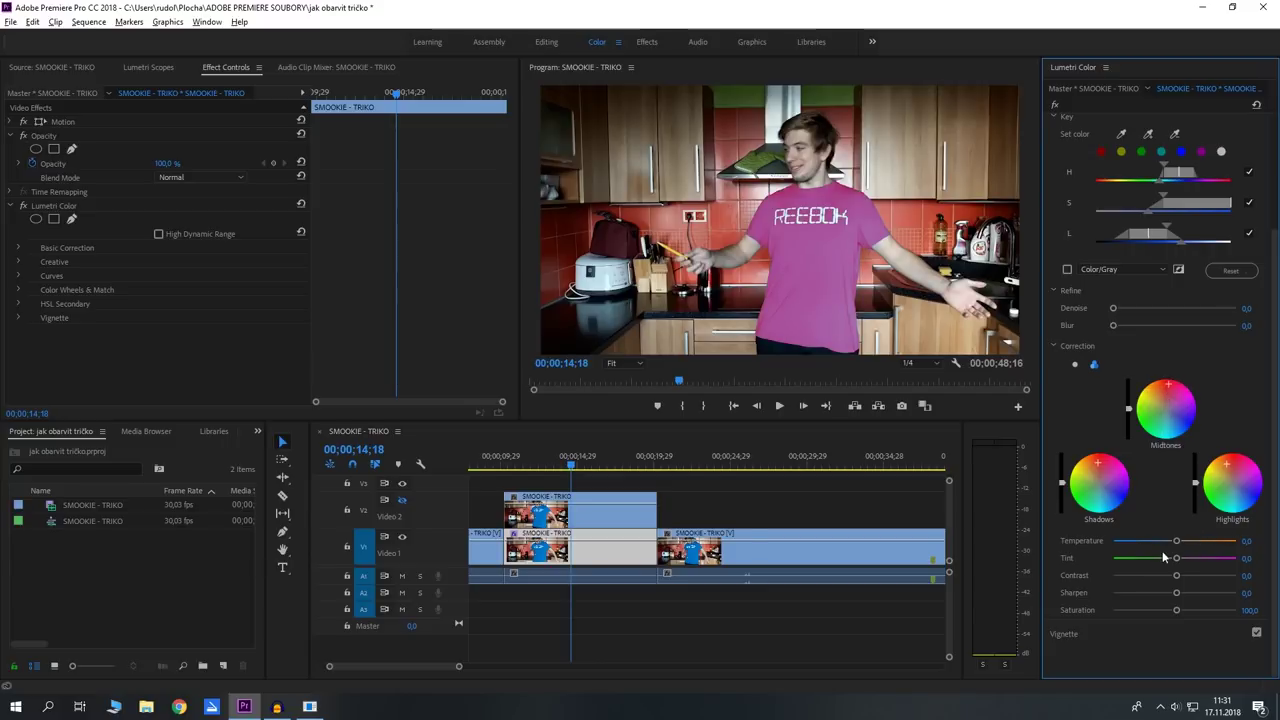
# Step: Warm the shirt correction to Temperature 78,4 and set Tint to 3,8
pyautogui.moveTo(1177, 541); pyautogui.dragTo(1201, 541)
pyautogui.moveTo(1215, 543); pyautogui.dragTo(1182, 563)
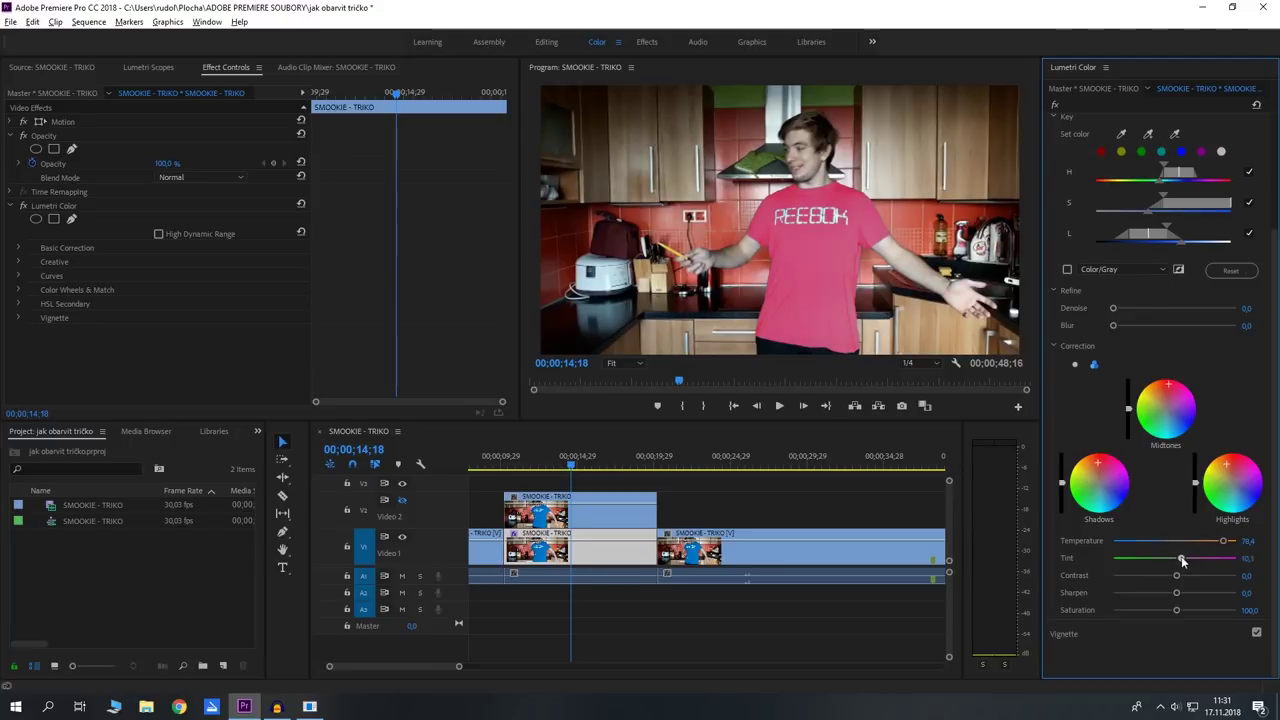
pyautogui.moveTo(1183, 564); pyautogui.dragTo(1181, 567)
# Step: Set the shirt correction's Contrast to 42,7 and Saturation to 107,0
pyautogui.moveTo(1176, 578)
pyautogui.mouseDown()
pyautogui.moveTo(1197, 578)
pyautogui.moveTo(1130, 580)
pyautogui.mouseUp()
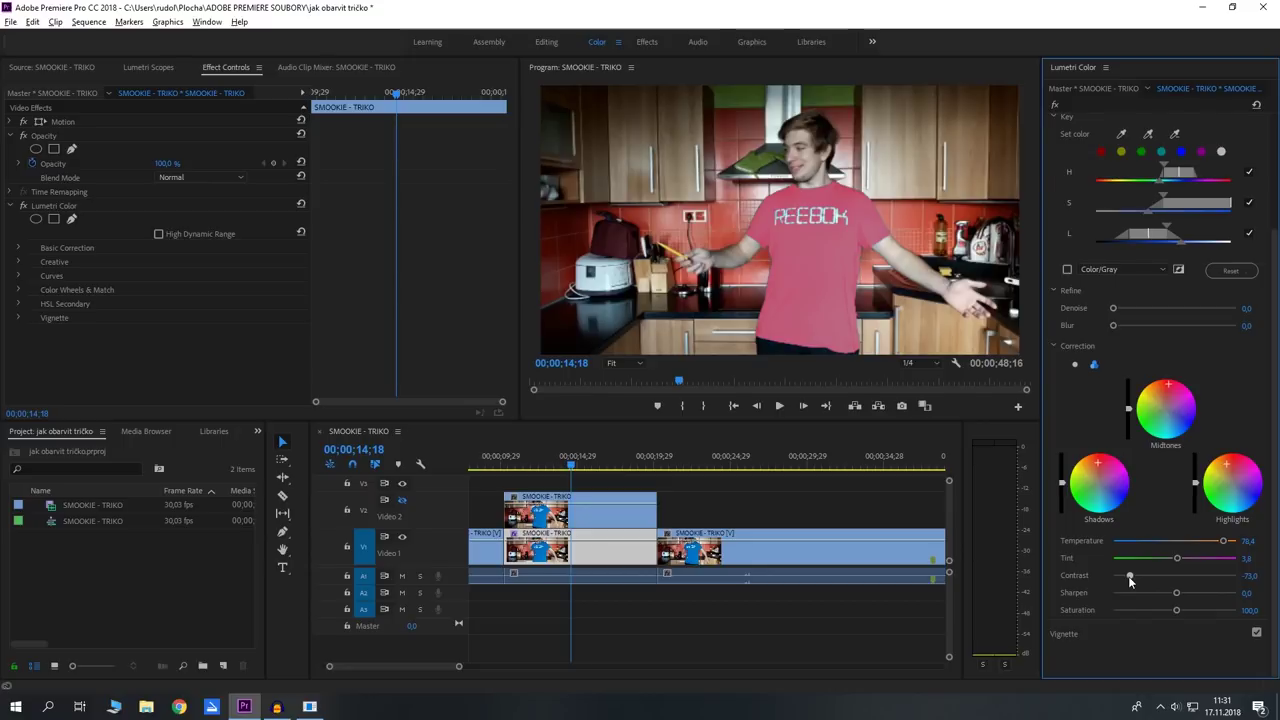
pyautogui.moveTo(1130, 580); pyautogui.dragTo(1235, 585)
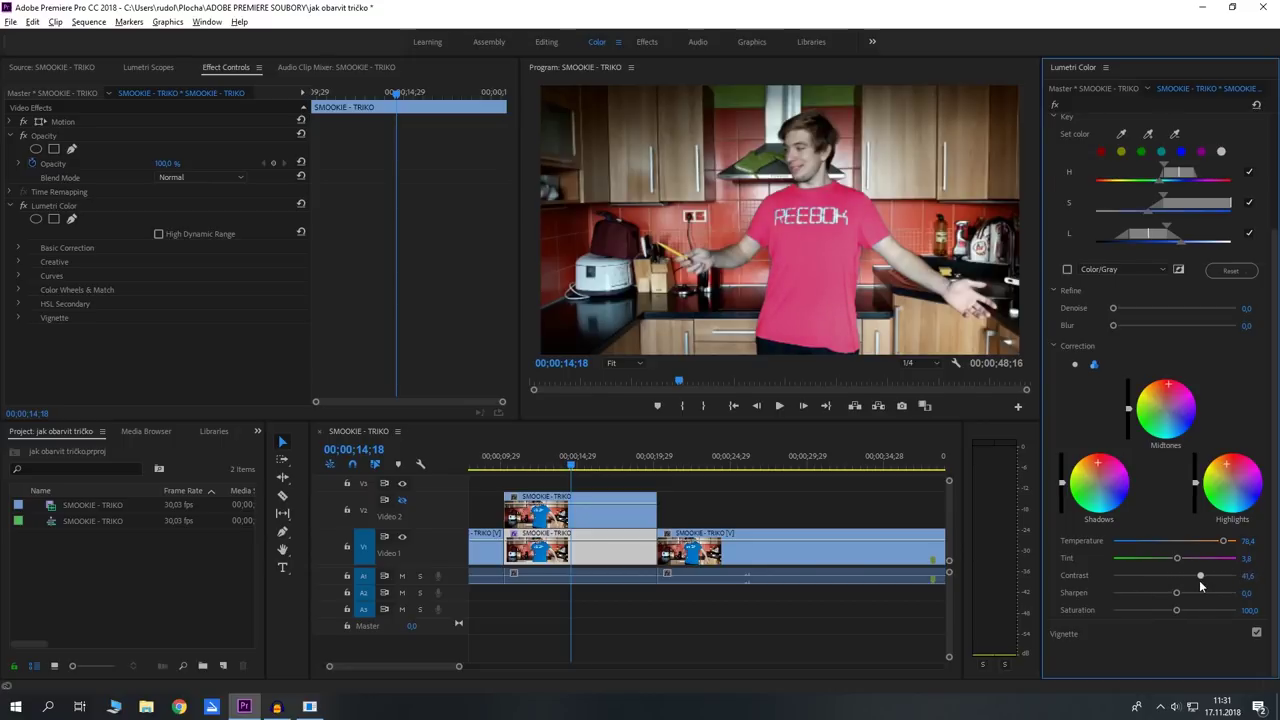
pyautogui.moveTo(1199, 580); pyautogui.dragTo(1200, 580)
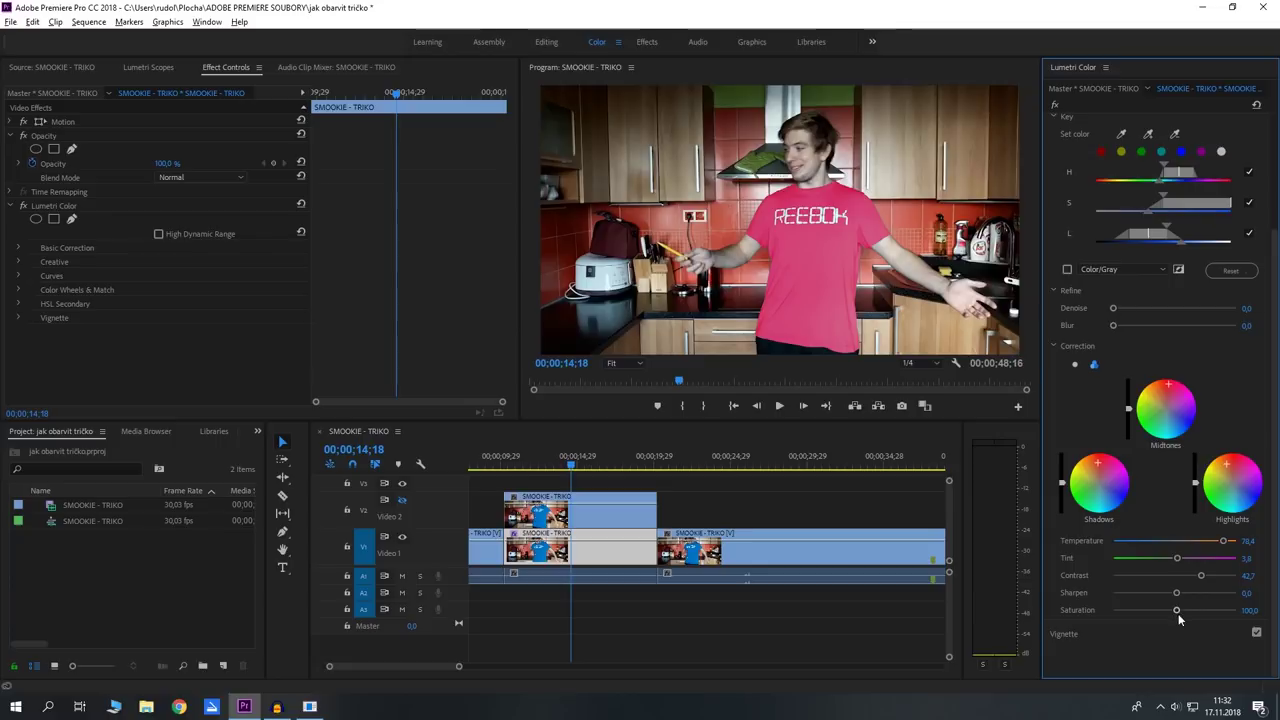
pyautogui.moveTo(1175, 611)
pyautogui.mouseDown()
pyautogui.moveTo(1108, 614)
pyautogui.moveTo(1275, 627)
pyautogui.mouseUp()
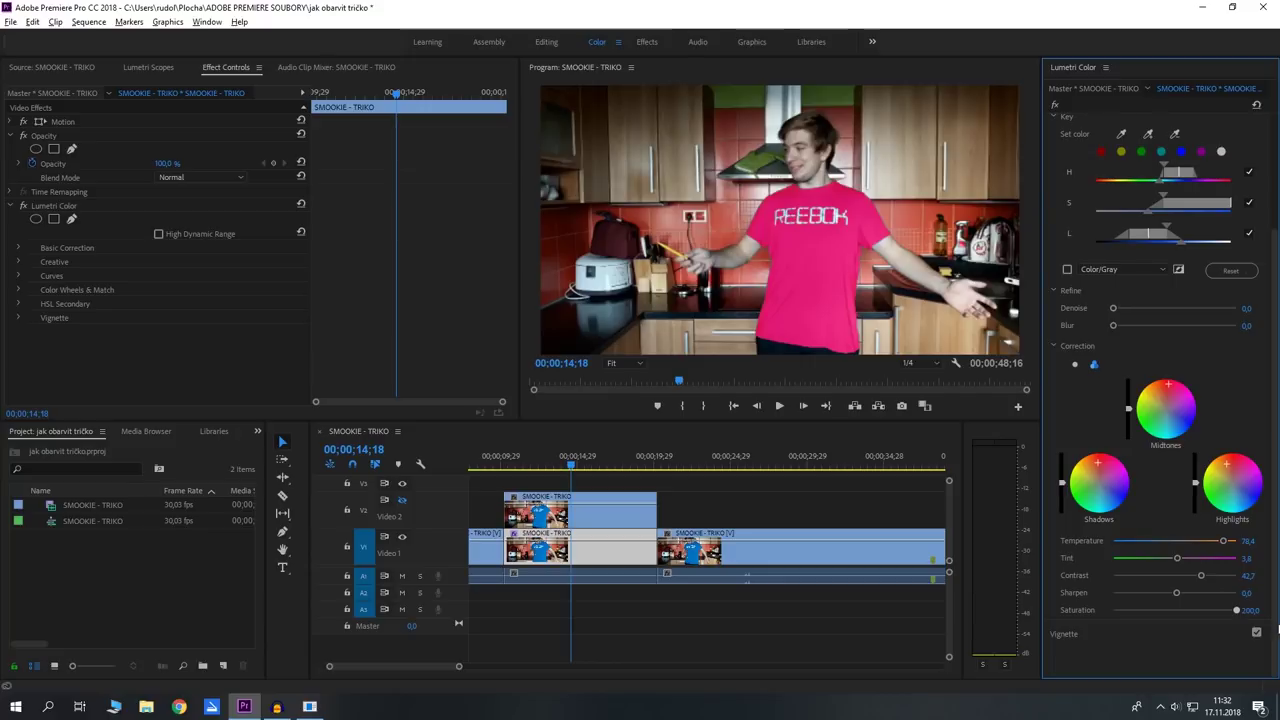
pyautogui.moveTo(1185, 615); pyautogui.dragTo(1178, 612)
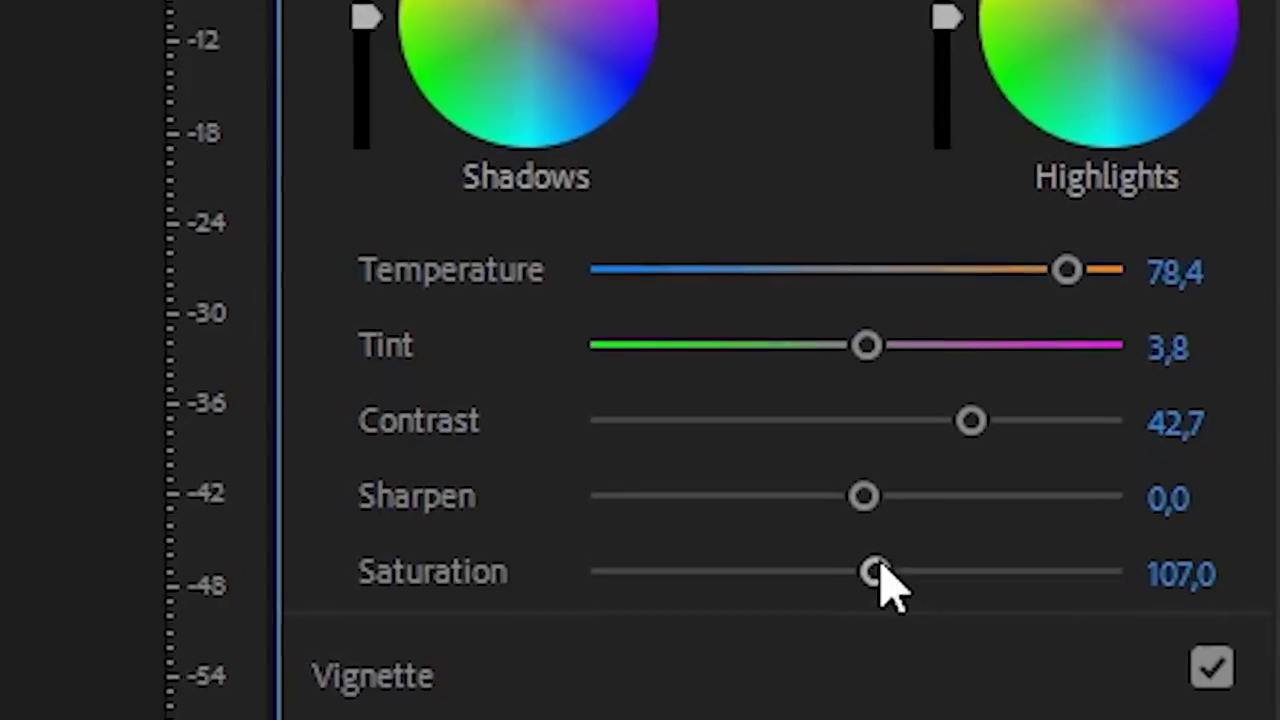
# Step: Test a much stronger shirt saturation, then reset Saturation back to 100
pyautogui.doubleClick(865, 578)
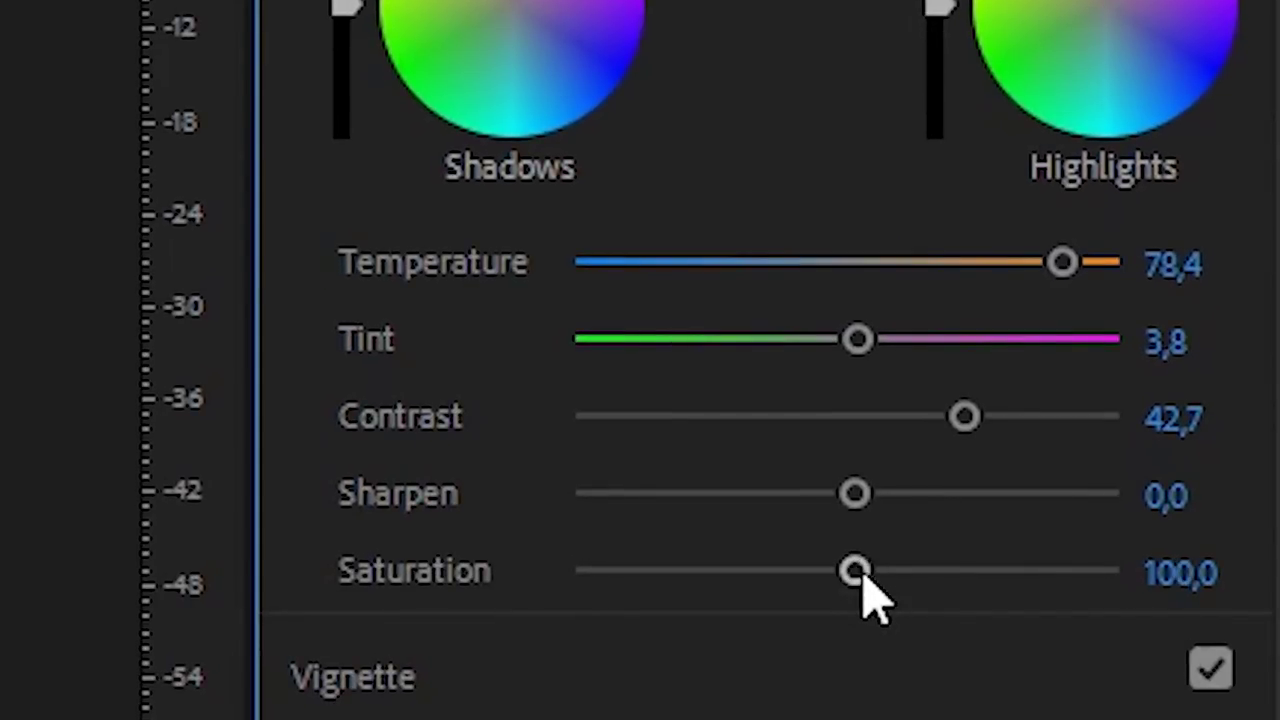
pyautogui.moveTo(864, 574); pyautogui.dragTo(988, 574)
pyautogui.doubleClick(988, 574)
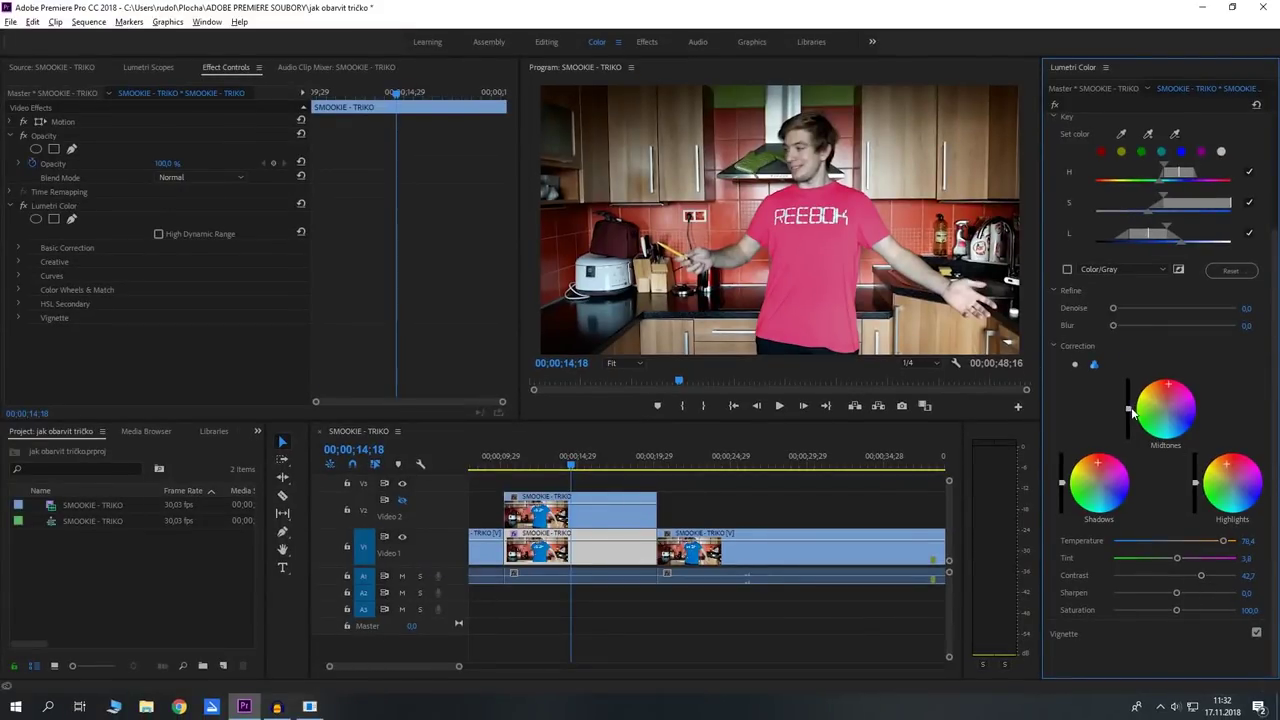
# Step: Brighten the shirt's midtones and shift the highlight and shadow colour wheels
pyautogui.moveTo(1129, 407); pyautogui.dragTo(1129, 404)
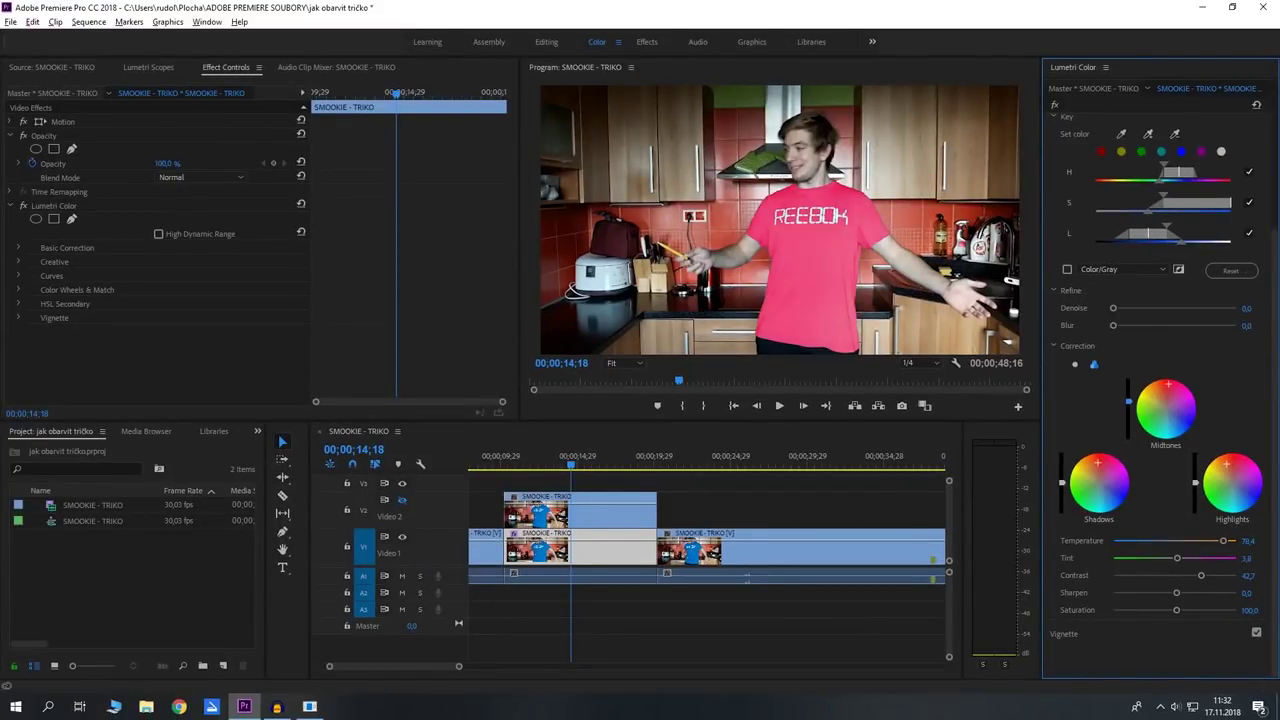
pyautogui.moveTo(1129, 402); pyautogui.dragTo(1168, 390)
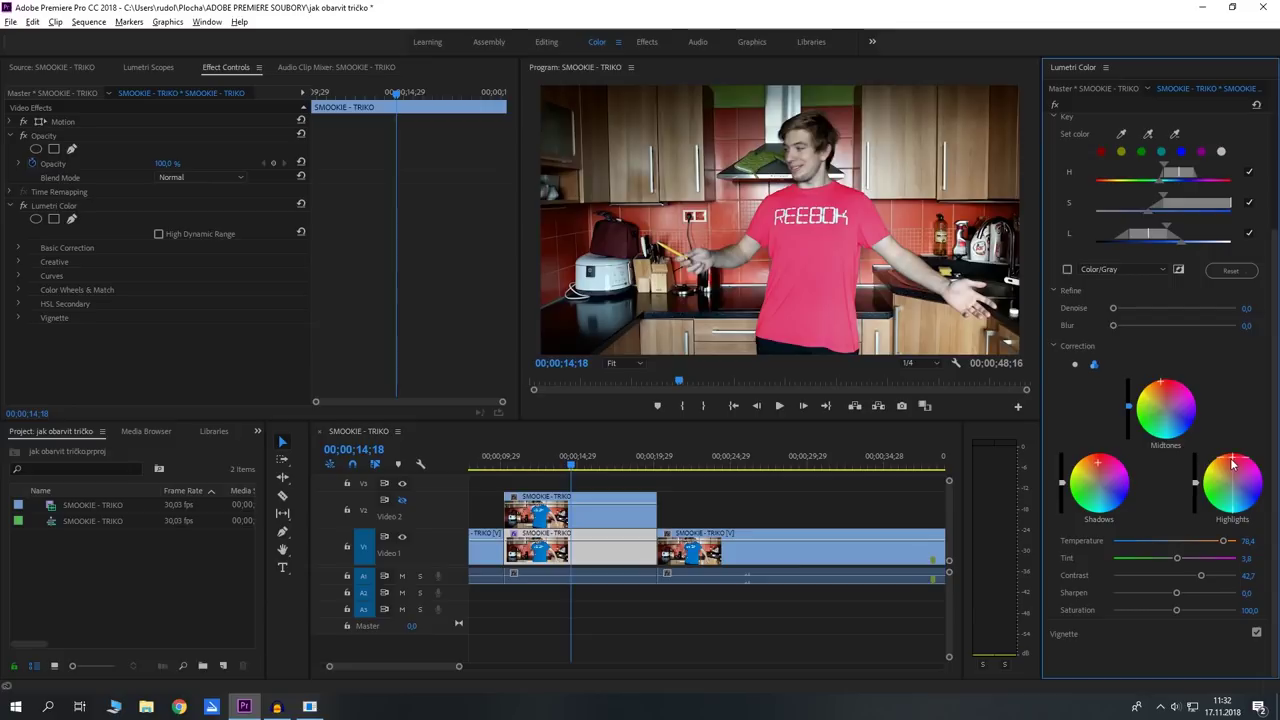
pyautogui.moveTo(1234, 462); pyautogui.dragTo(1227, 460)
pyautogui.moveTo(1098, 463); pyautogui.dragTo(1100, 465)
pyautogui.moveTo(1100, 465); pyautogui.dragTo(1103, 474)
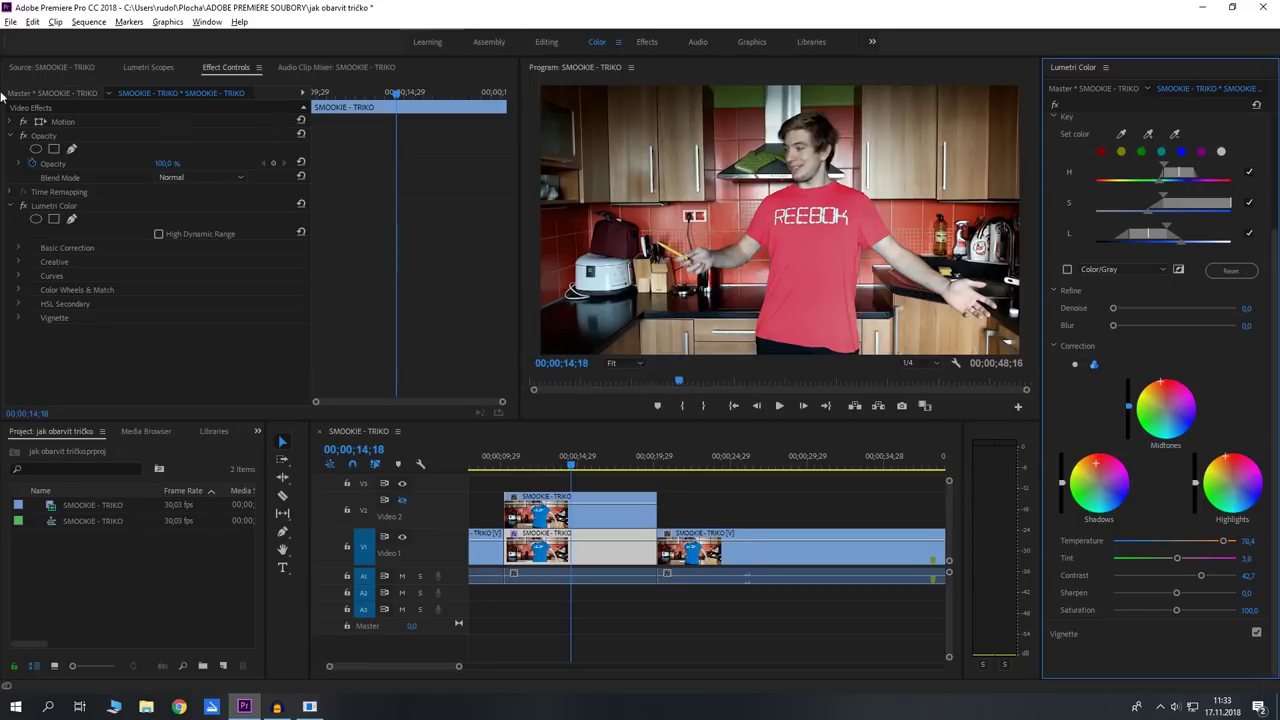
pyautogui.click(11, 21)
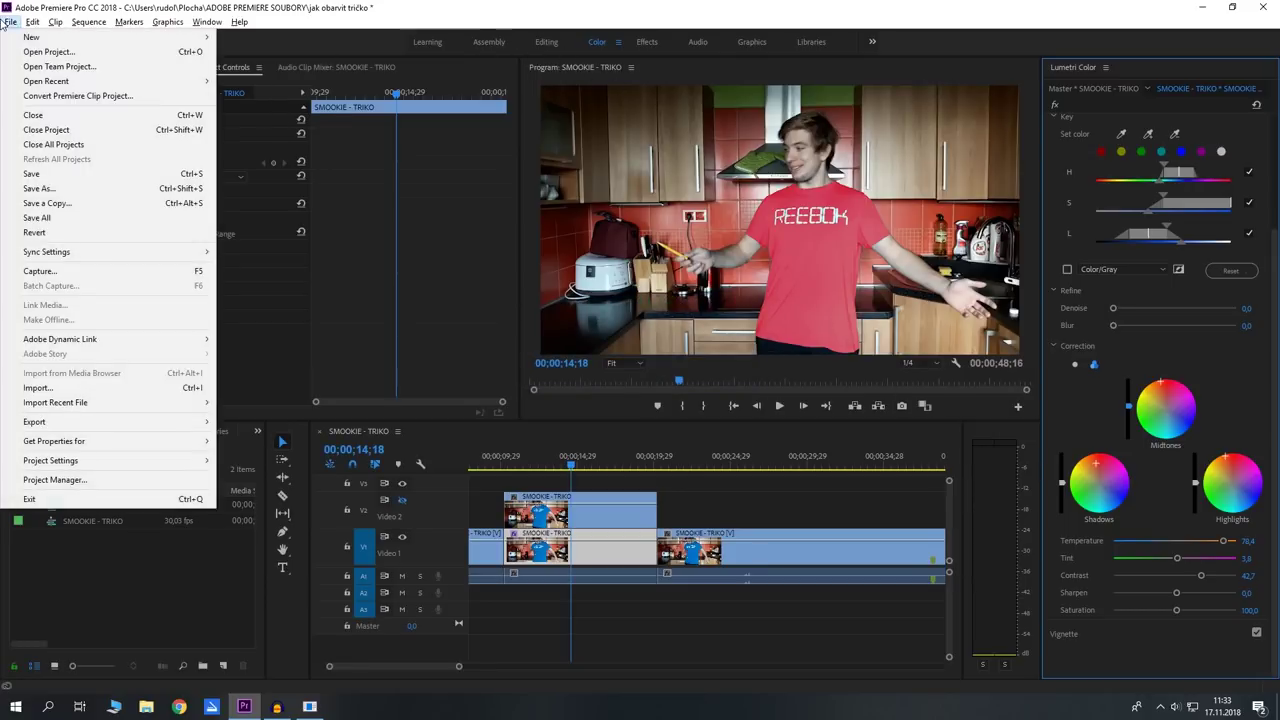
# Step: Save the project, switch to the Editing workspace and return the playhead to 00;00;07;22
pyautogui.click(70, 178)
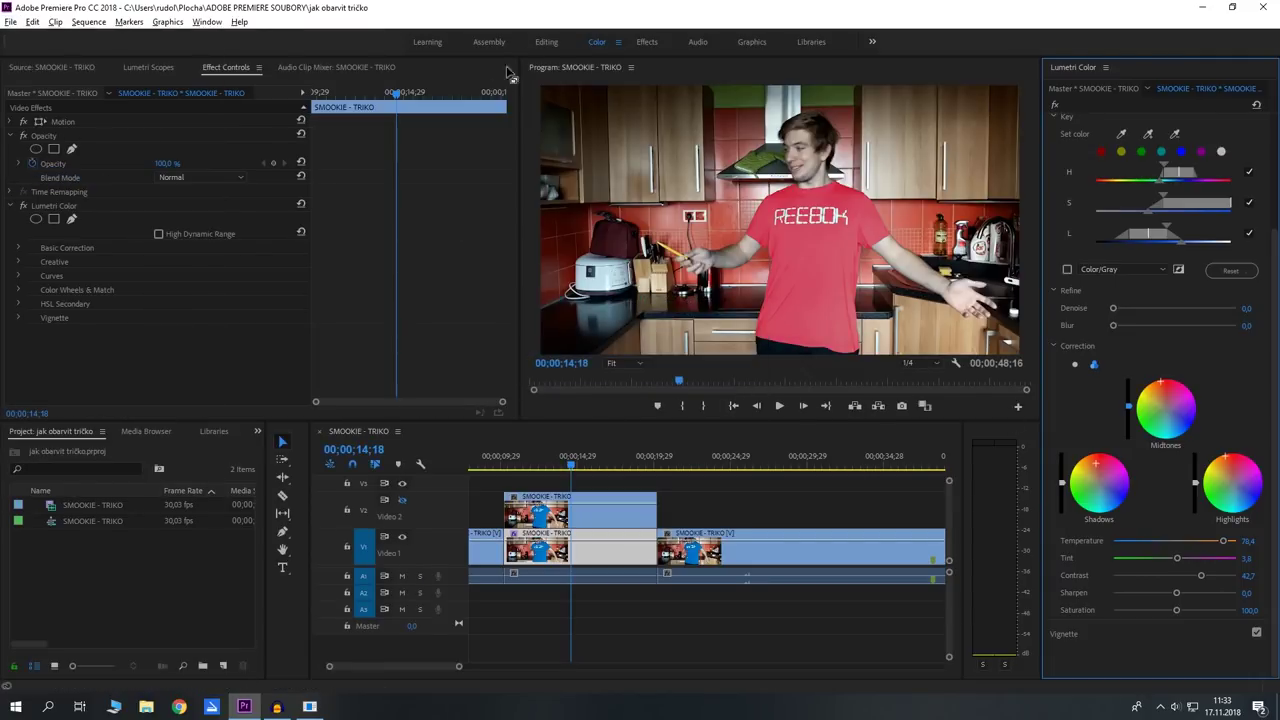
pyautogui.click(546, 43)
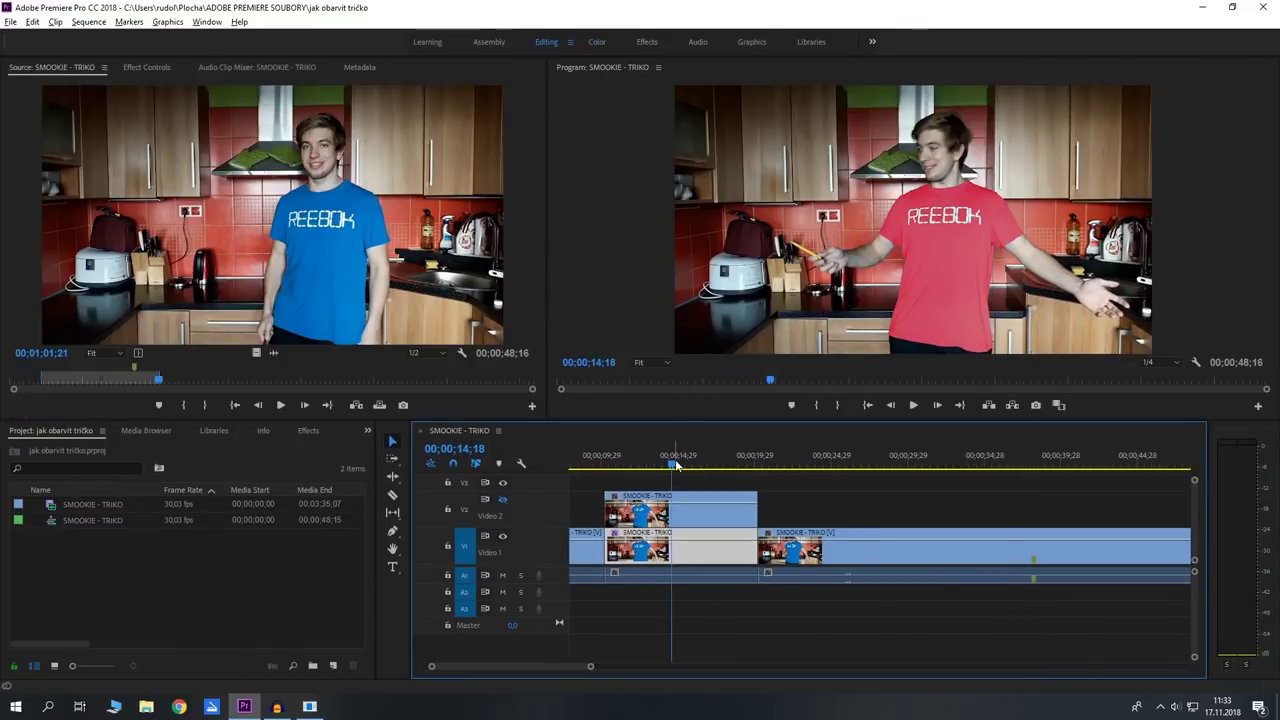
pyautogui.click(669, 465)
pyautogui.moveTo(672, 465); pyautogui.dragTo(578, 467)
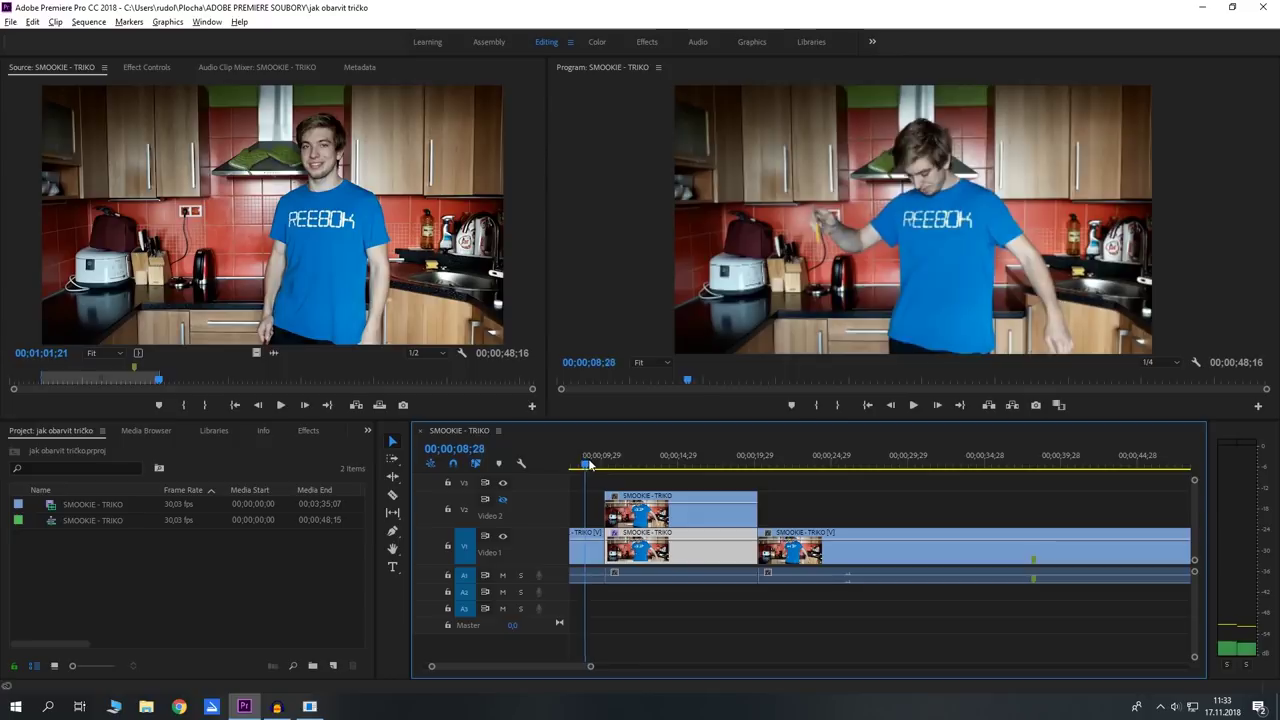
pyautogui.moveTo(578, 467); pyautogui.dragTo(572, 467)
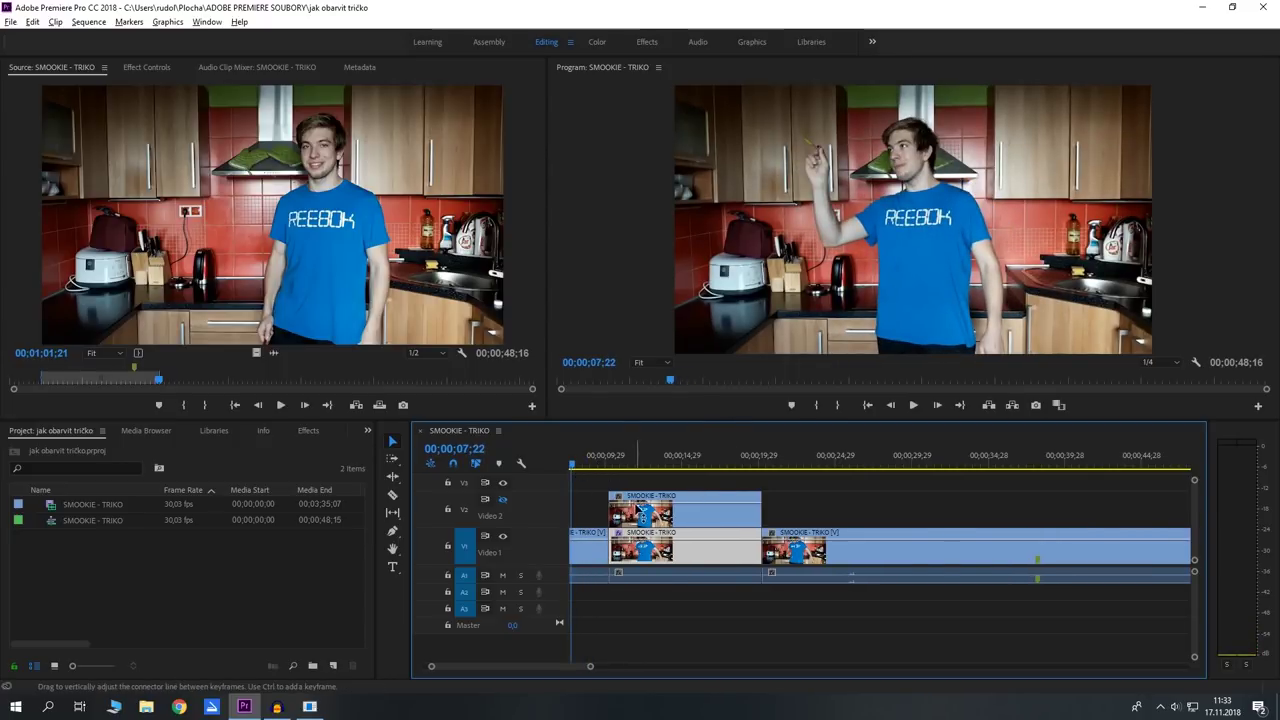
# Step: Play the sequence twice to review the red shirt
pyautogui.scroll(2, 635, 500)
pyautogui.press('space')
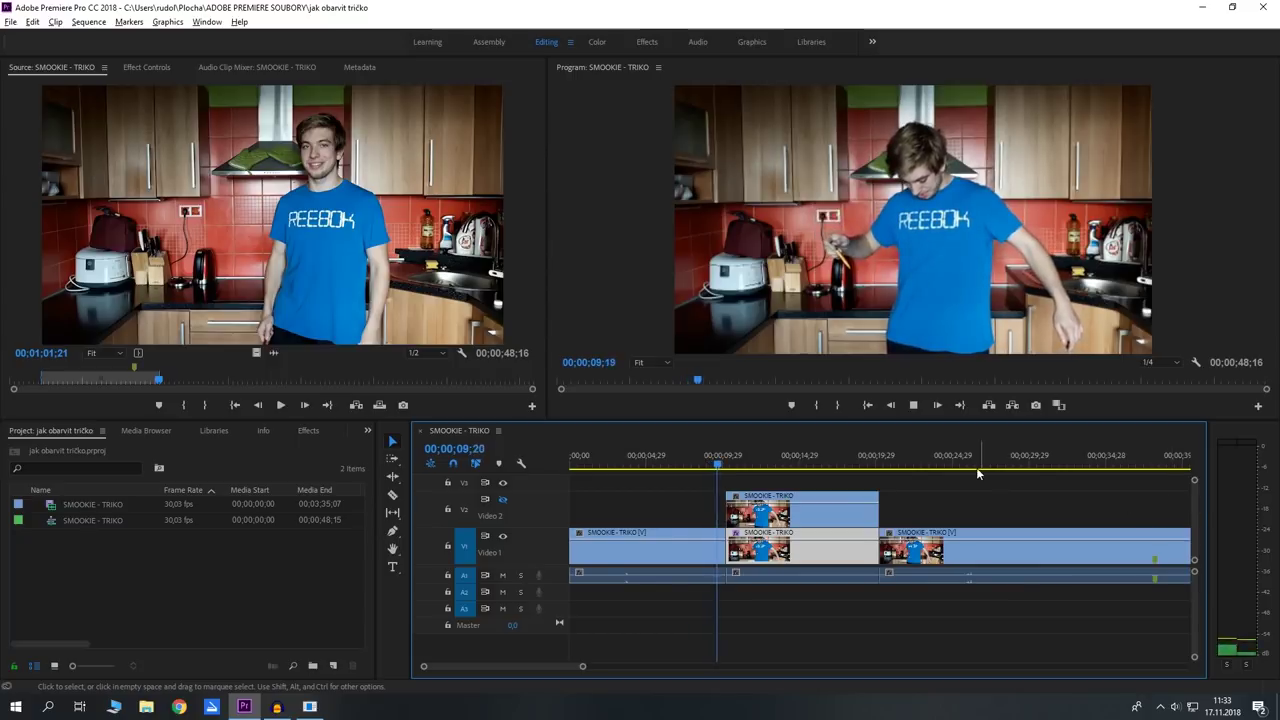
pyautogui.press('space')
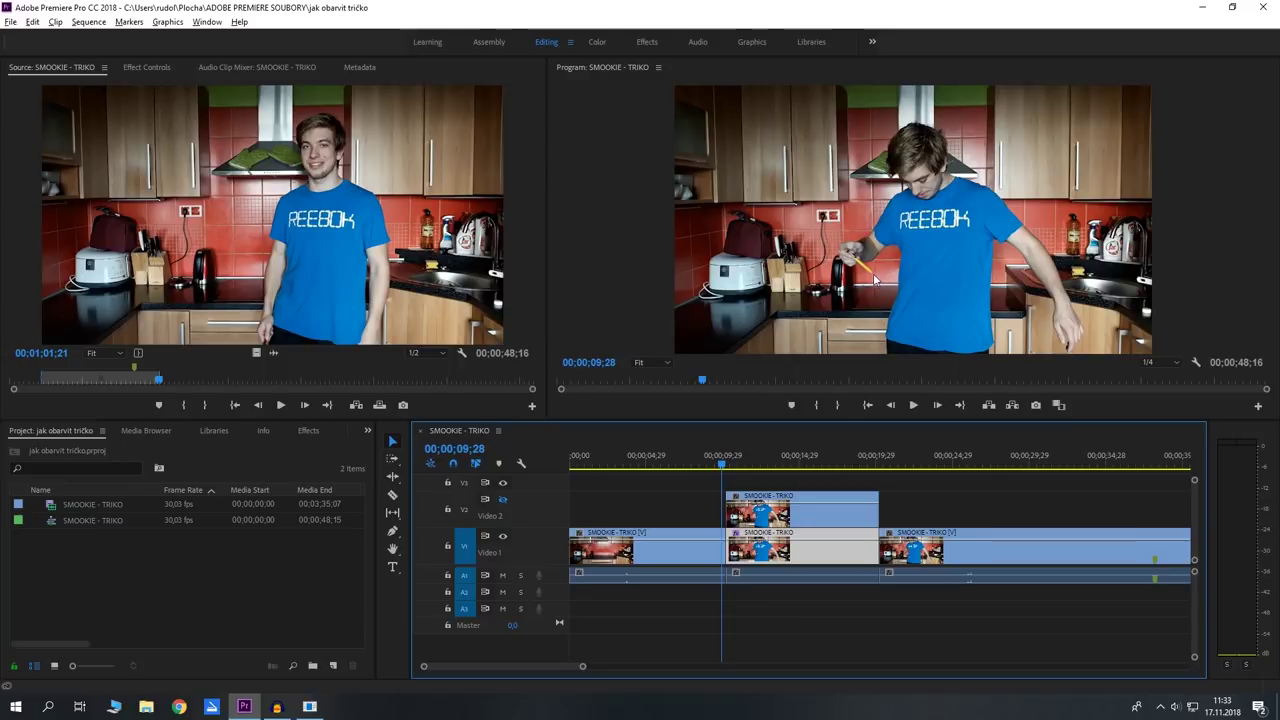
pyautogui.press('space')
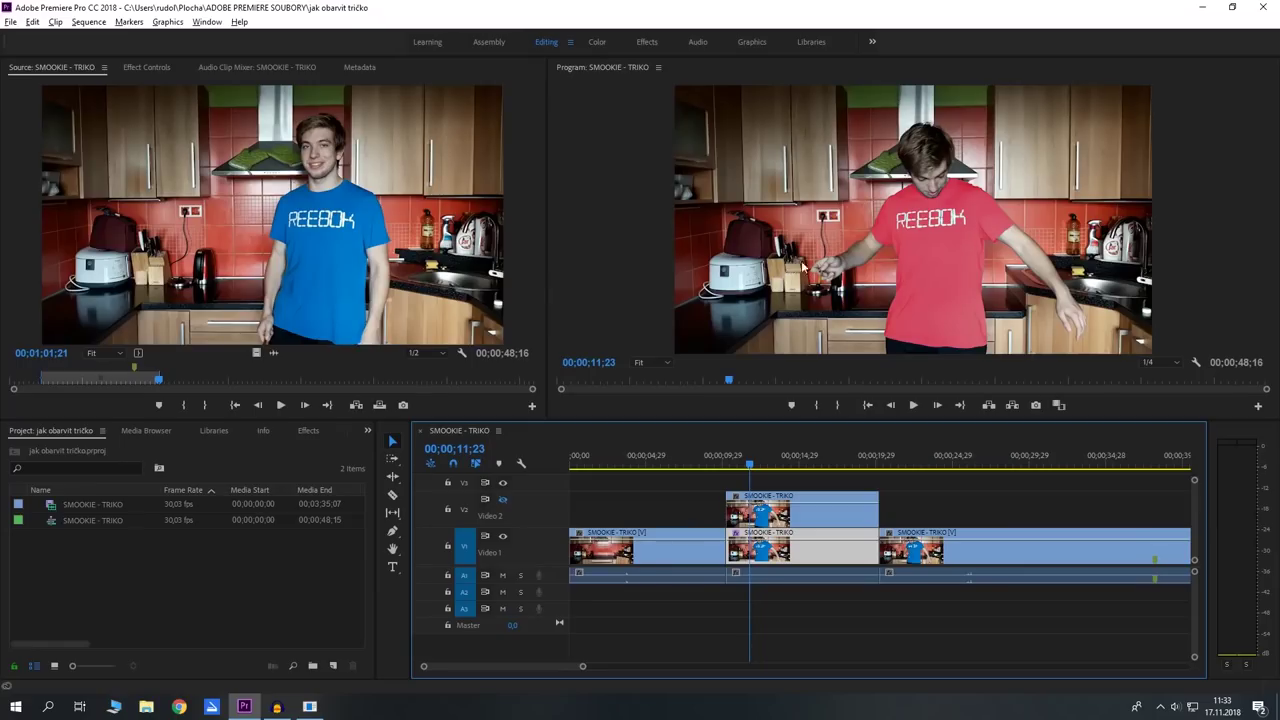
# Step: Turn Video 2's output back on and move the playhead to about 00;00;13;10
pyautogui.click(776, 515)
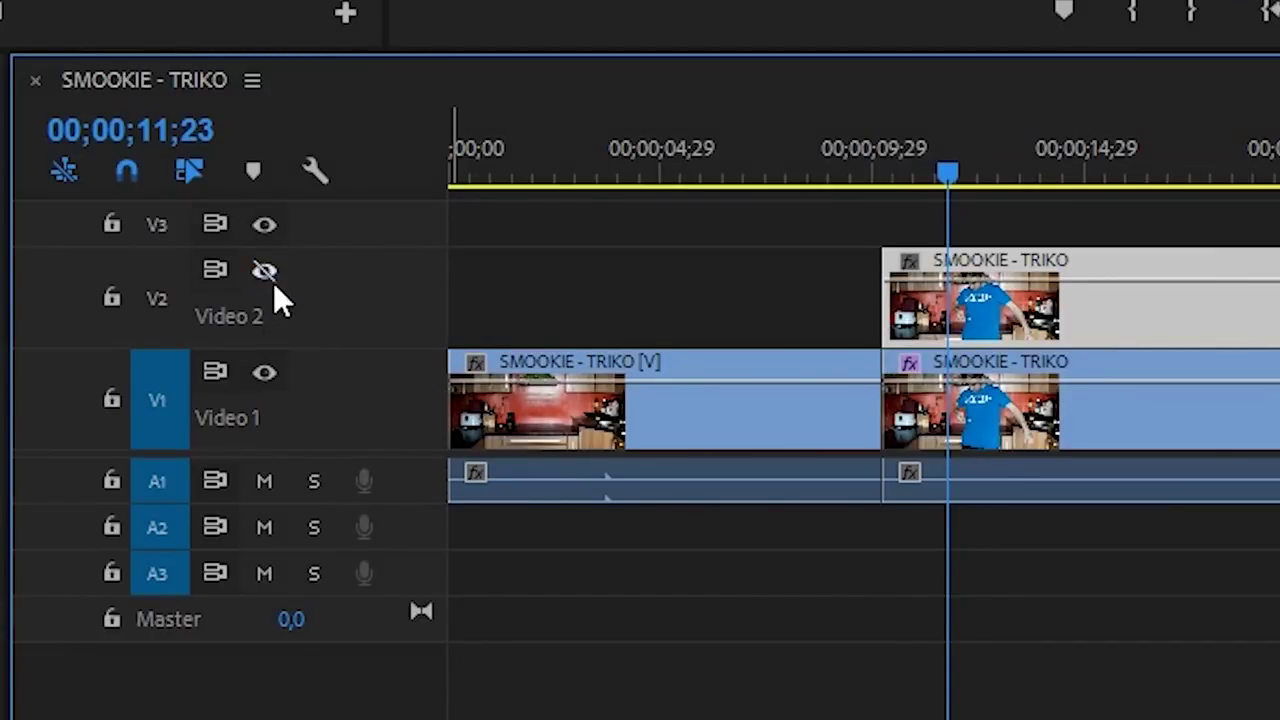
pyautogui.click(272, 276)
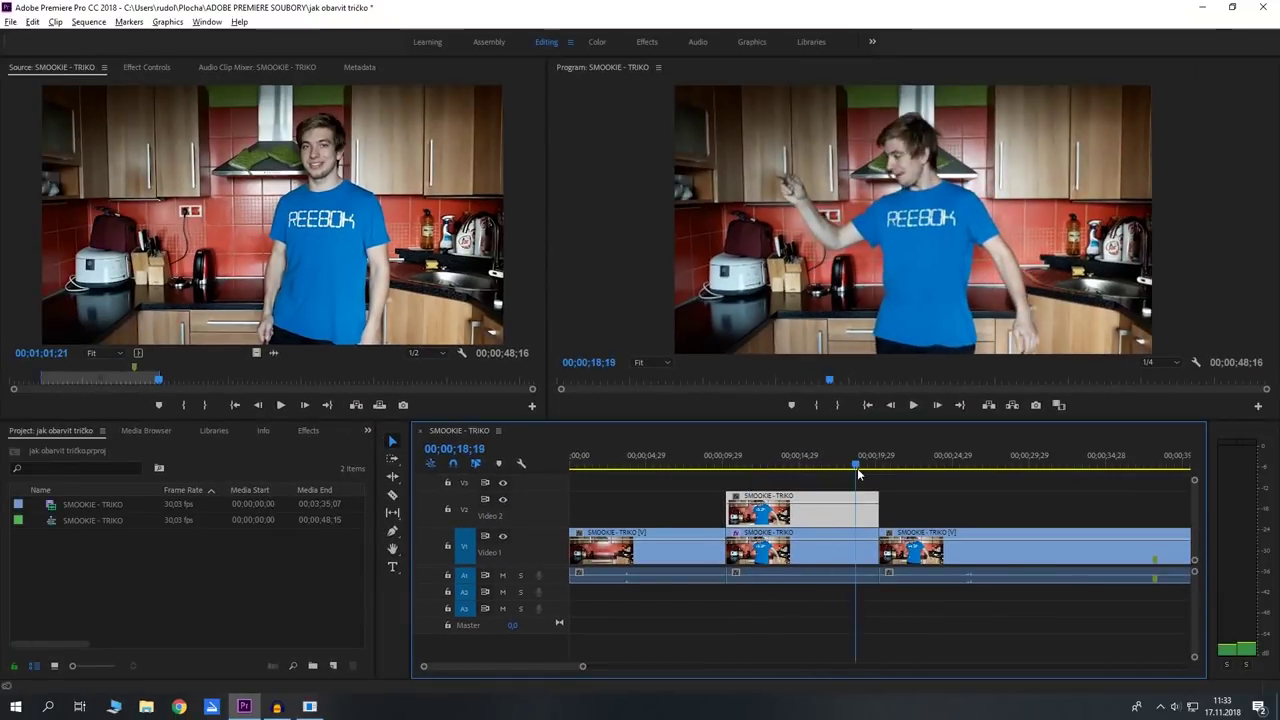
pyautogui.moveTo(857, 468); pyautogui.dragTo(743, 463)
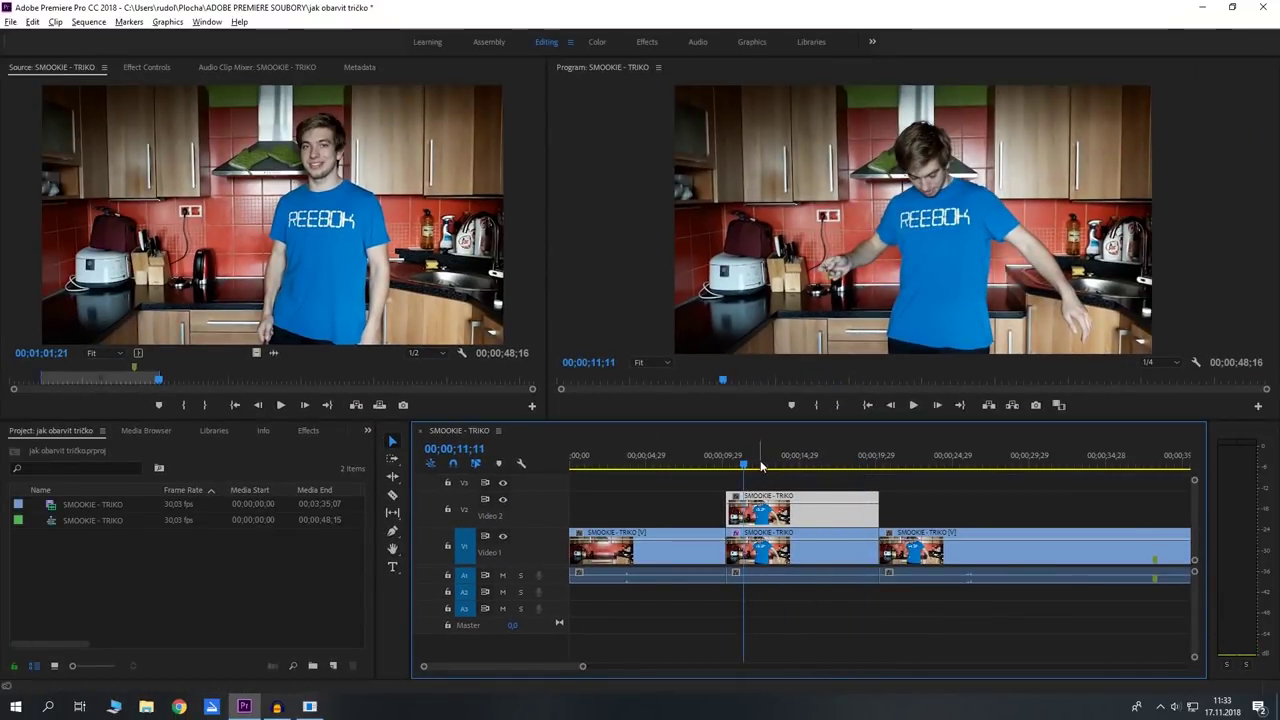
pyautogui.click(764, 466)
pyautogui.moveTo(764, 467); pyautogui.dragTo(773, 490)
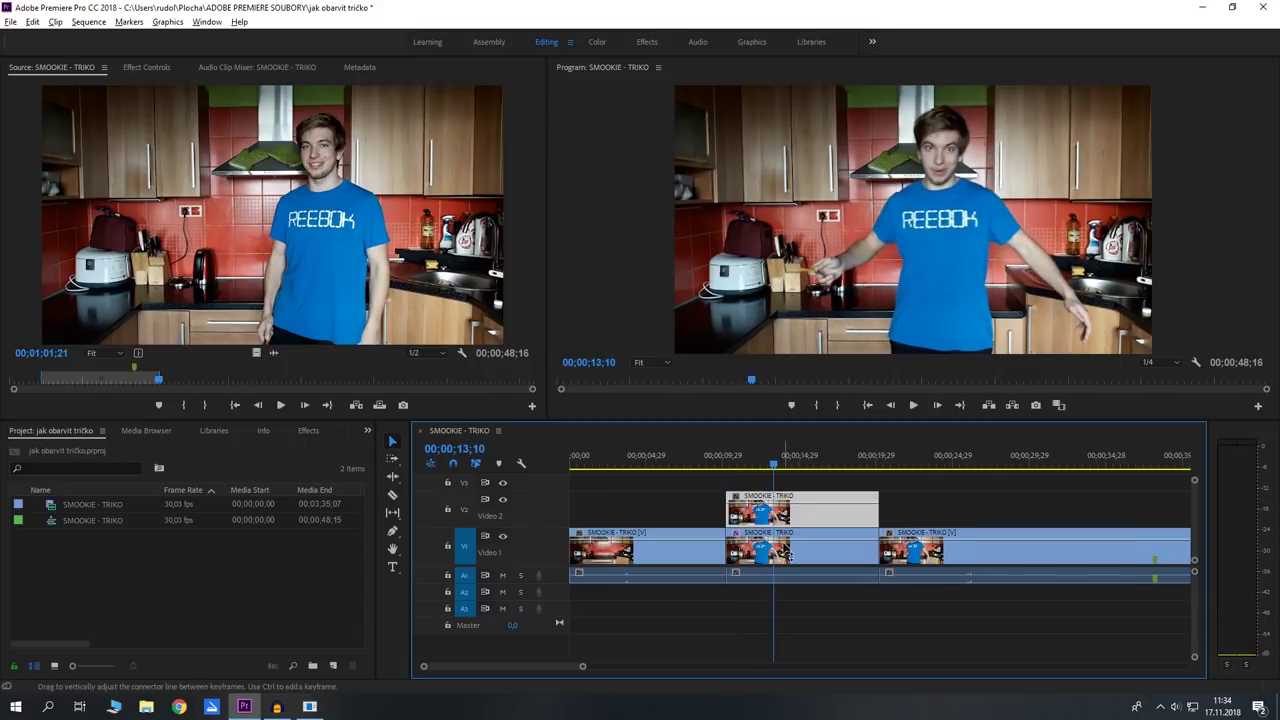
pyautogui.click(786, 550)
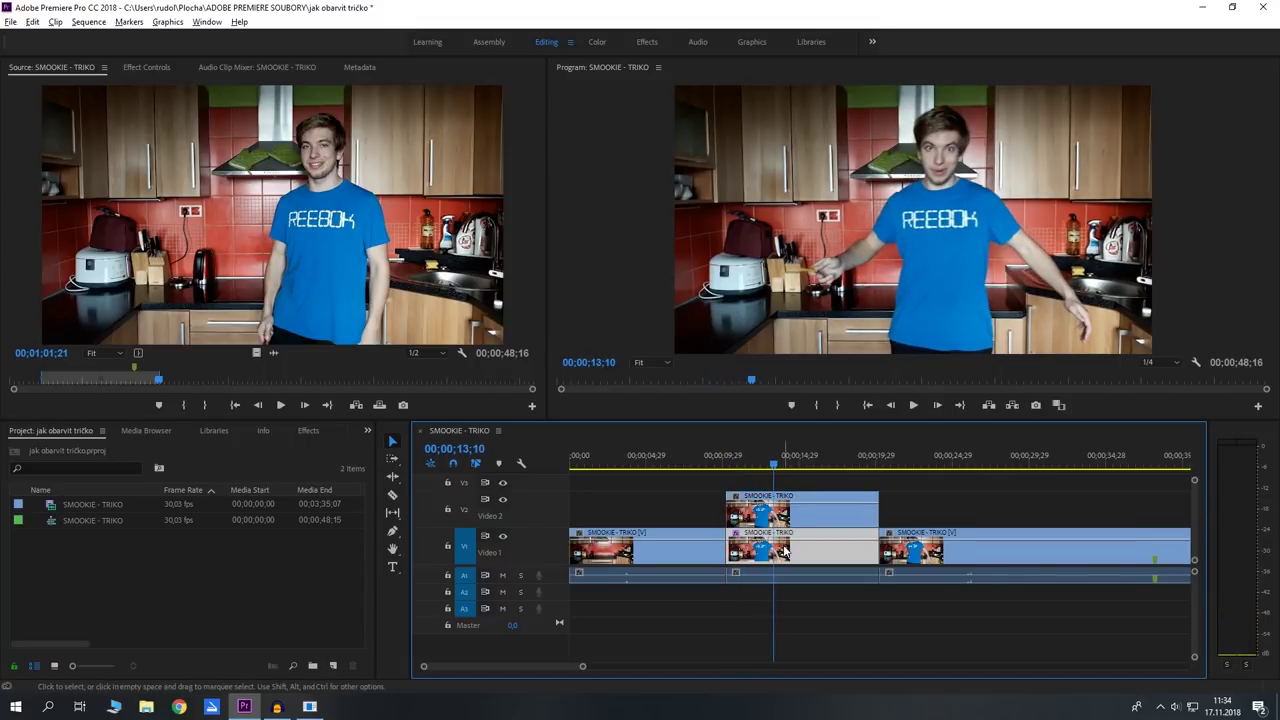
# Step: Hide and re-show Video 2 to compare the red and blue shirt
pyautogui.click(503, 500)
pyautogui.click(503, 500)
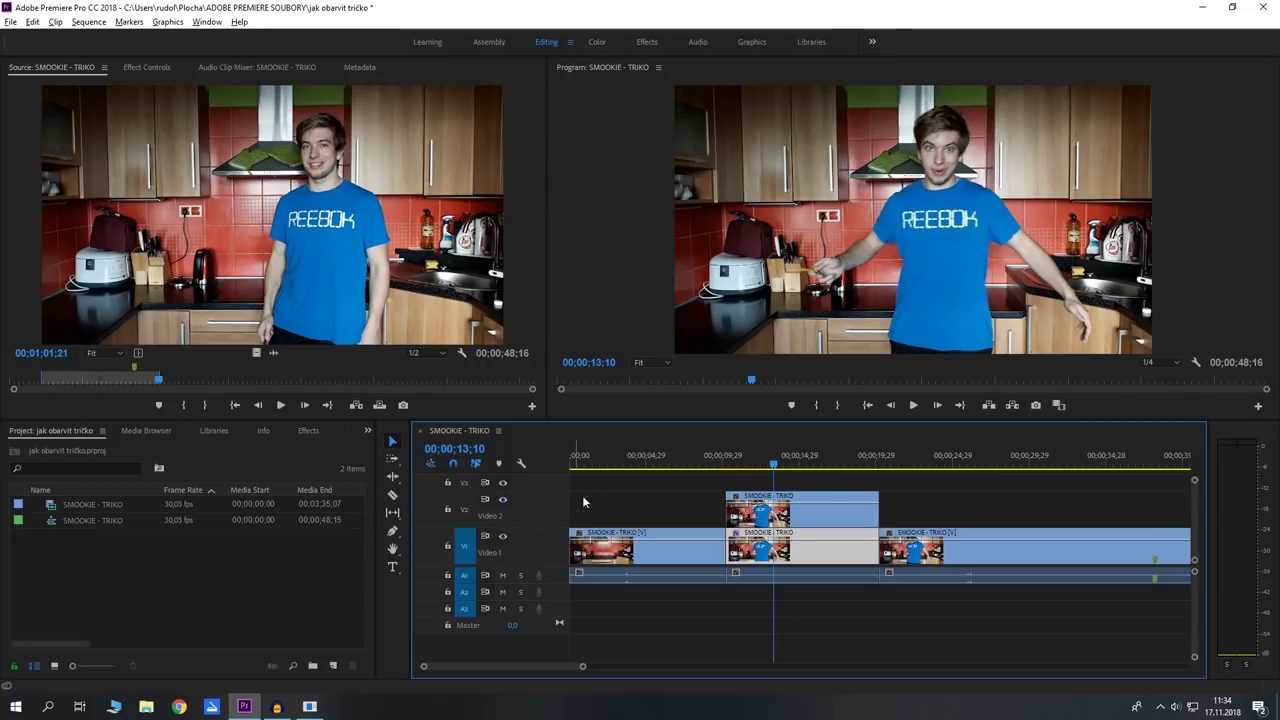
pyautogui.moveTo(735, 466)
pyautogui.mouseDown()
pyautogui.moveTo(783, 484)
pyautogui.moveTo(735, 510)
pyautogui.mouseUp()
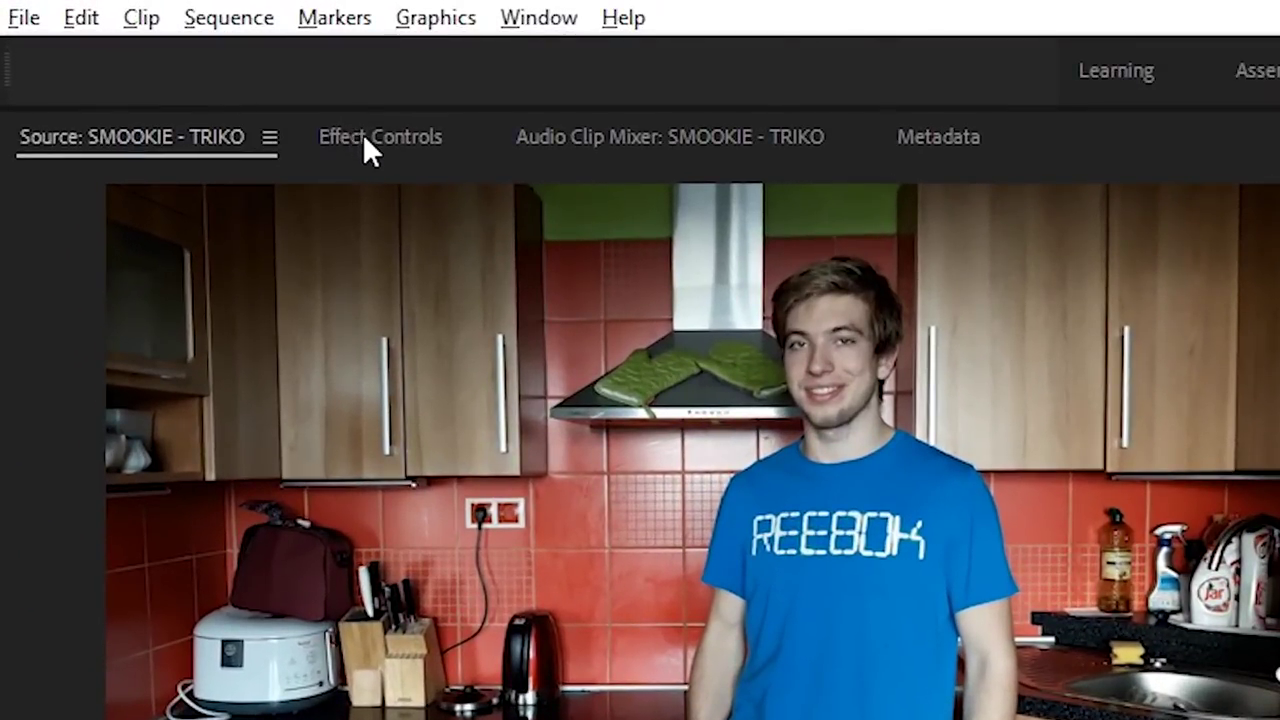
# Step: Select the blue Video 2 clip and add a Pen freeform mask, Mask (1), under its Opacity
pyautogui.click(400, 152)
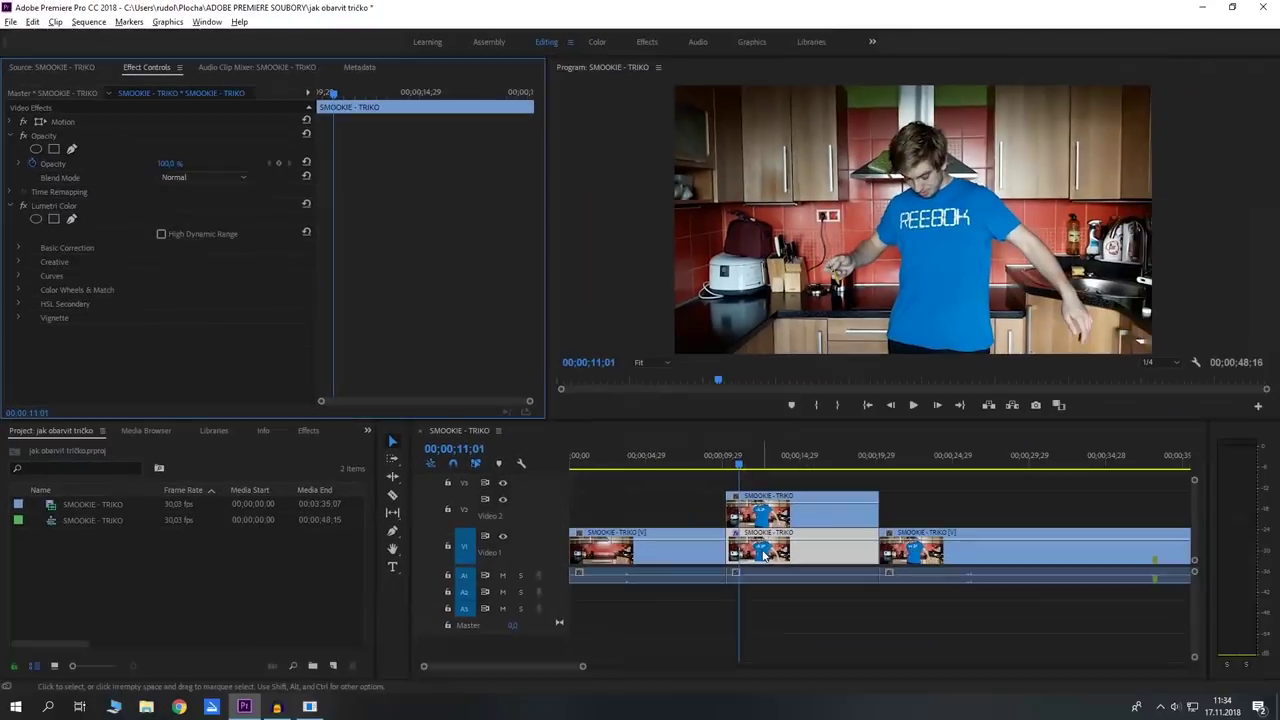
pyautogui.click(758, 556)
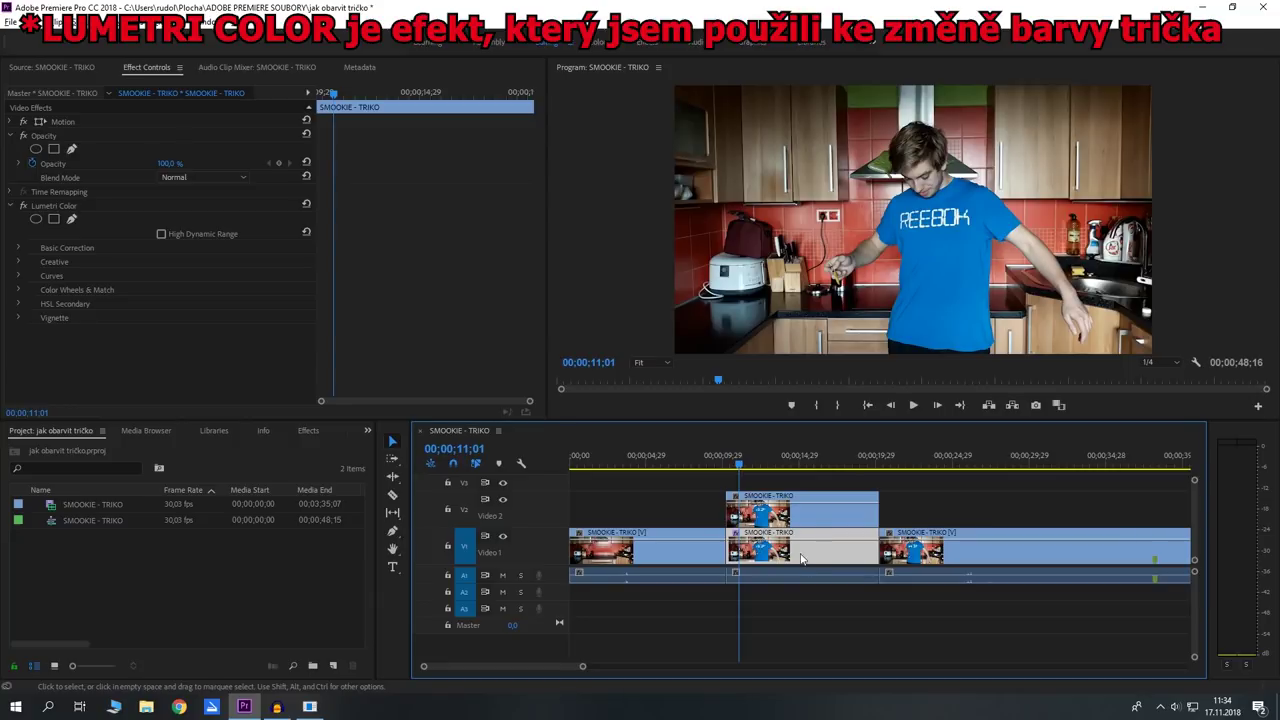
pyautogui.click(762, 519)
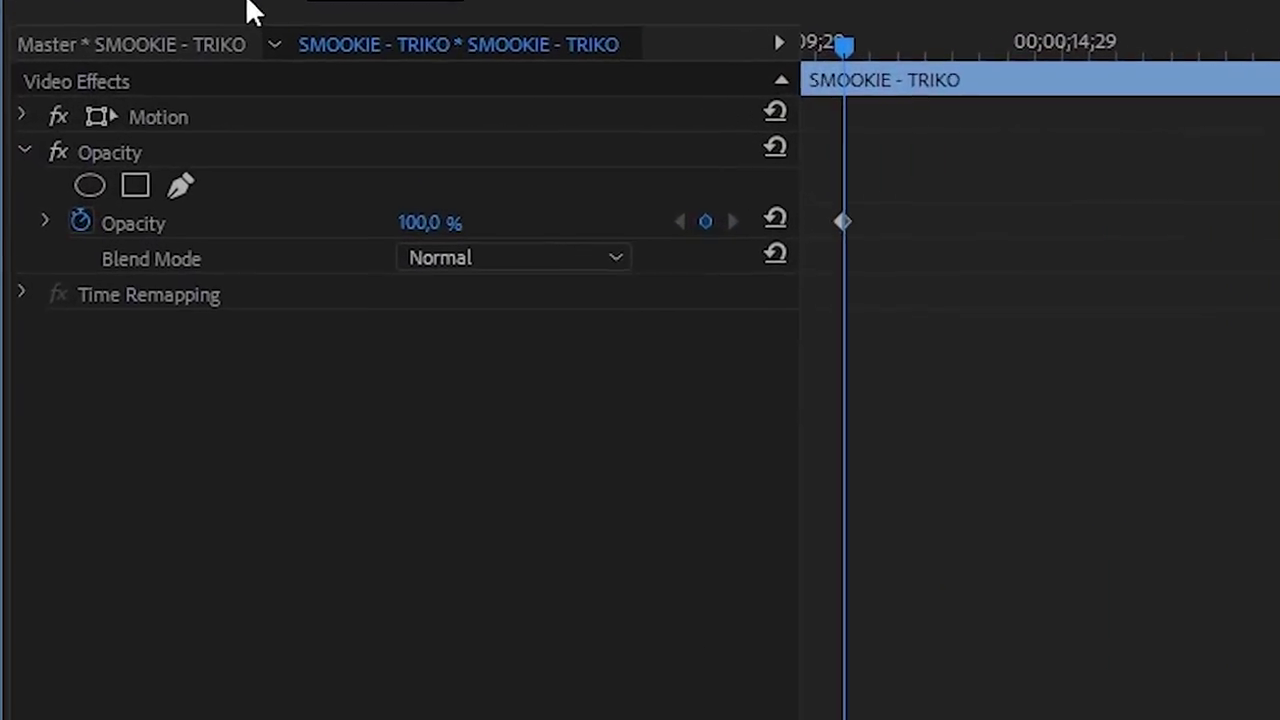
pyautogui.click(66, 253)
pyautogui.click(66, 253)
pyautogui.click(240, 208)
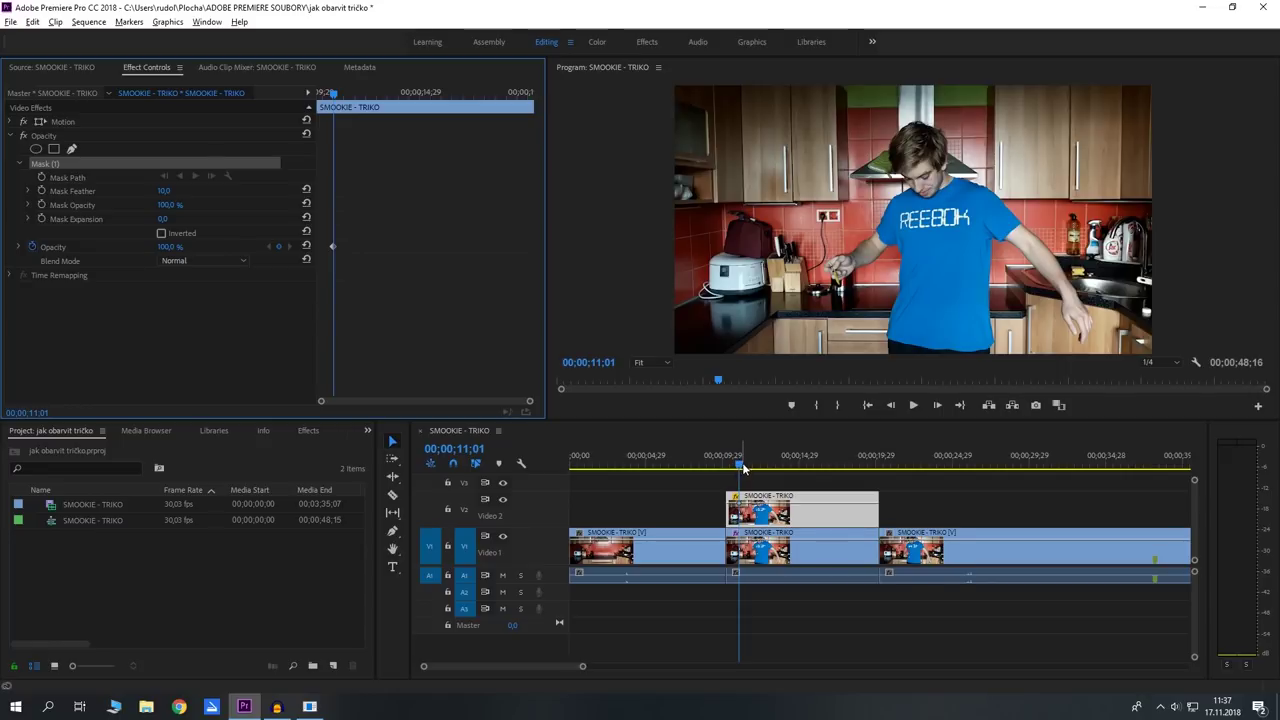
pyautogui.moveTo(740, 467); pyautogui.dragTo(725, 473)
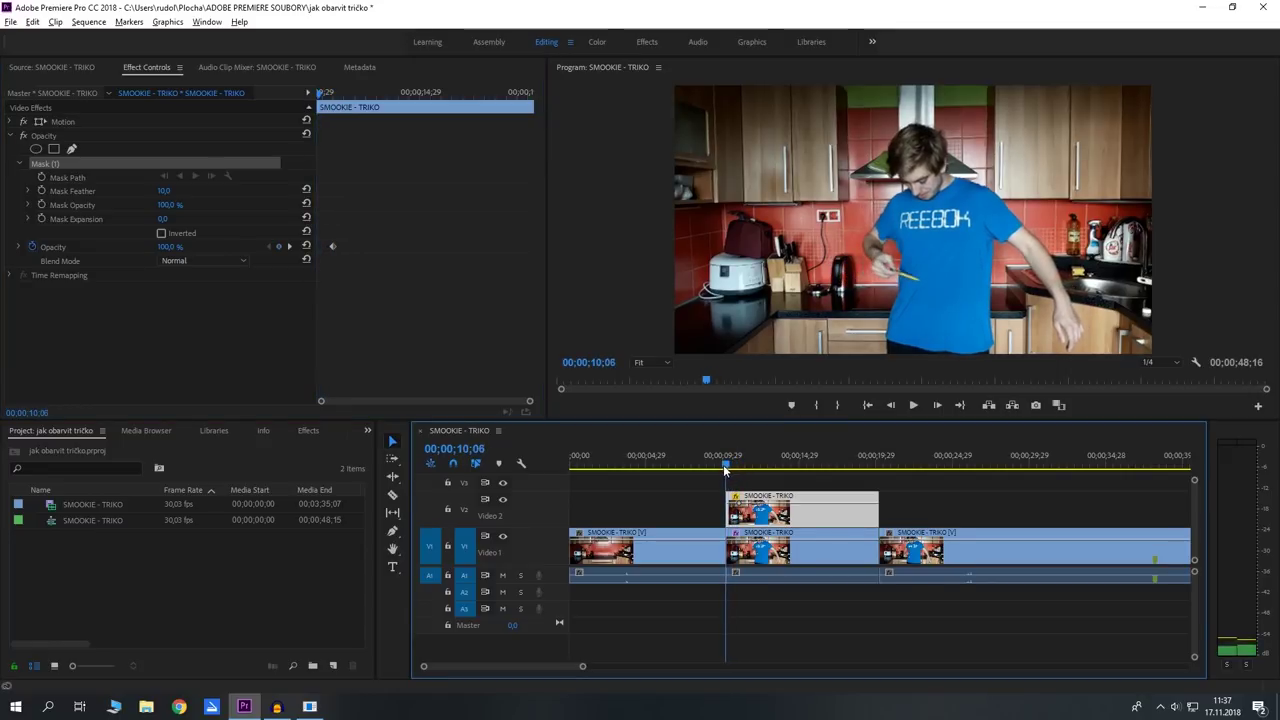
# Step: Move the opacity keyframe to 10;07 and zoom the Program Monitor to 200% on the pencil
pyautogui.click(334, 246)
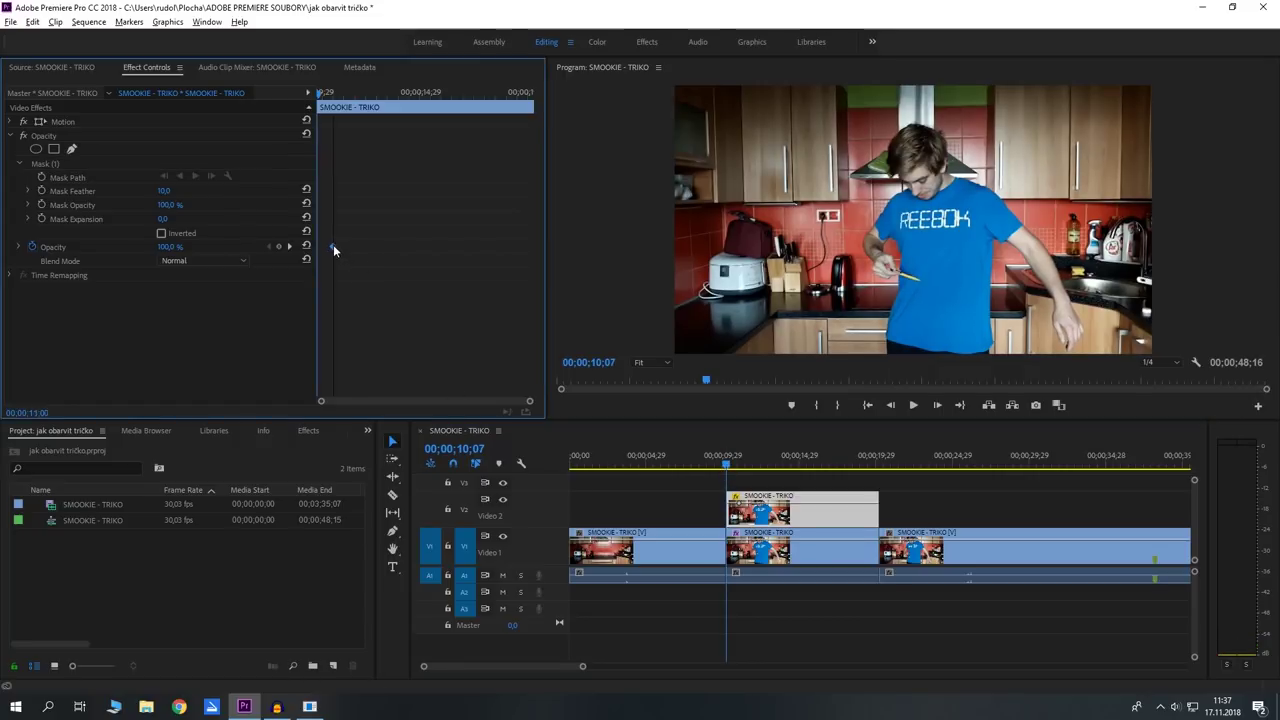
pyautogui.moveTo(332, 245); pyautogui.dragTo(318, 245)
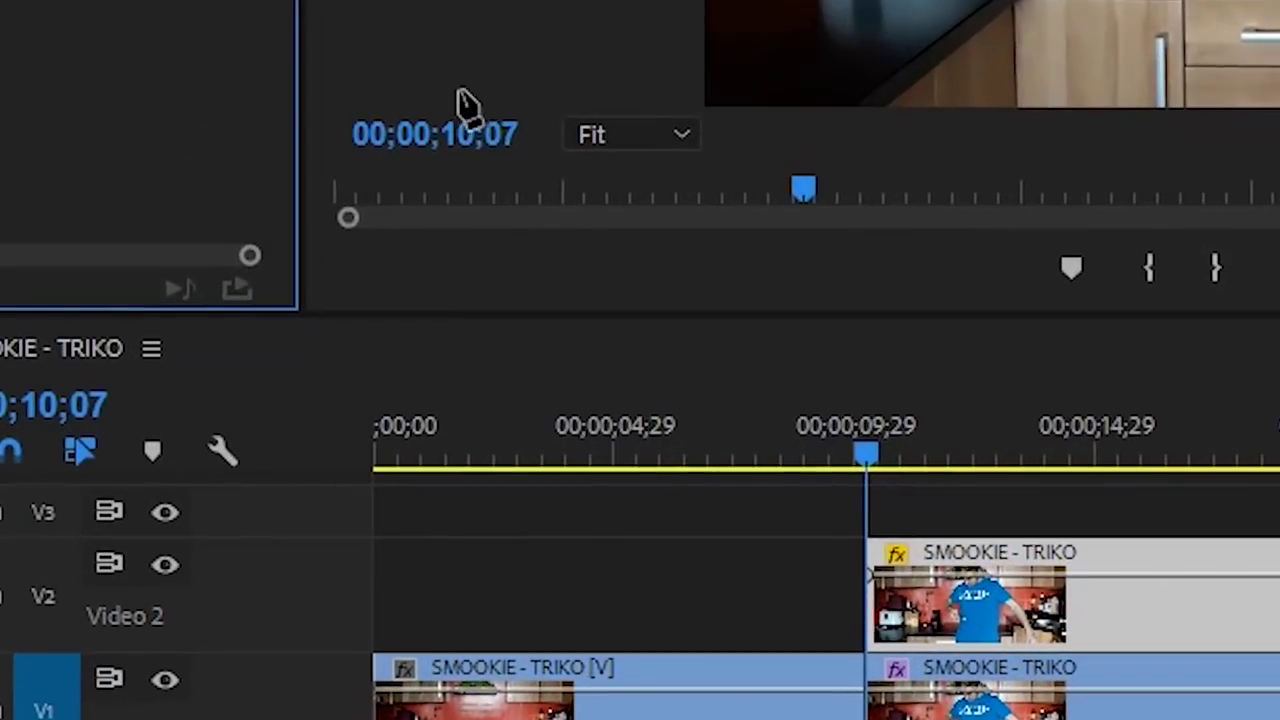
pyautogui.click(646, 236)
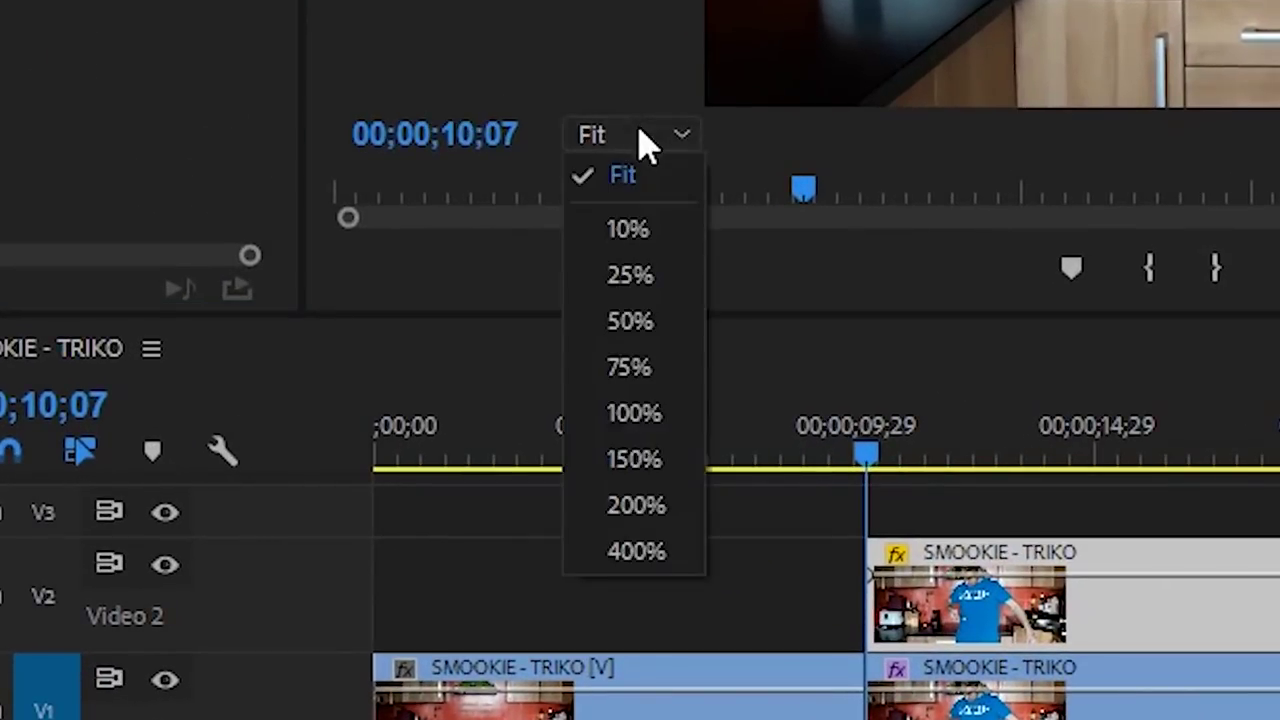
pyautogui.click(650, 424)
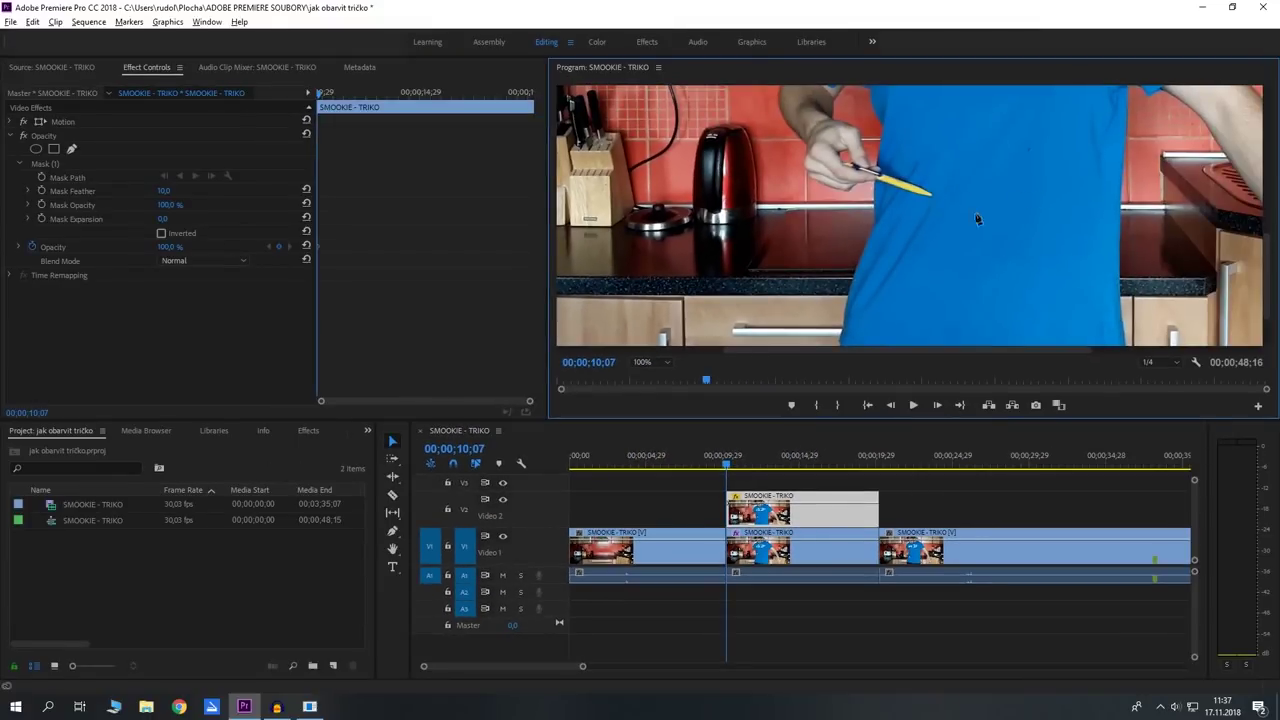
pyautogui.click(648, 363)
pyautogui.click(649, 474)
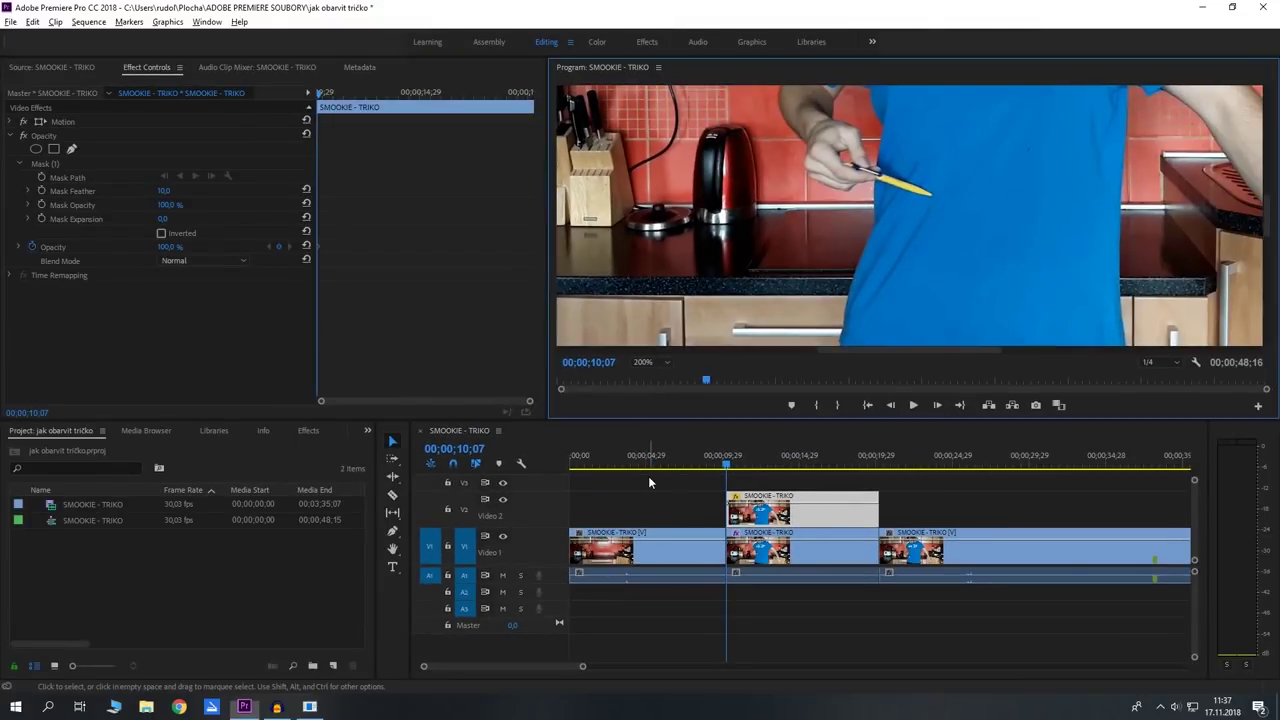
pyautogui.moveTo(1266, 215); pyautogui.dragTo(1258, 270)
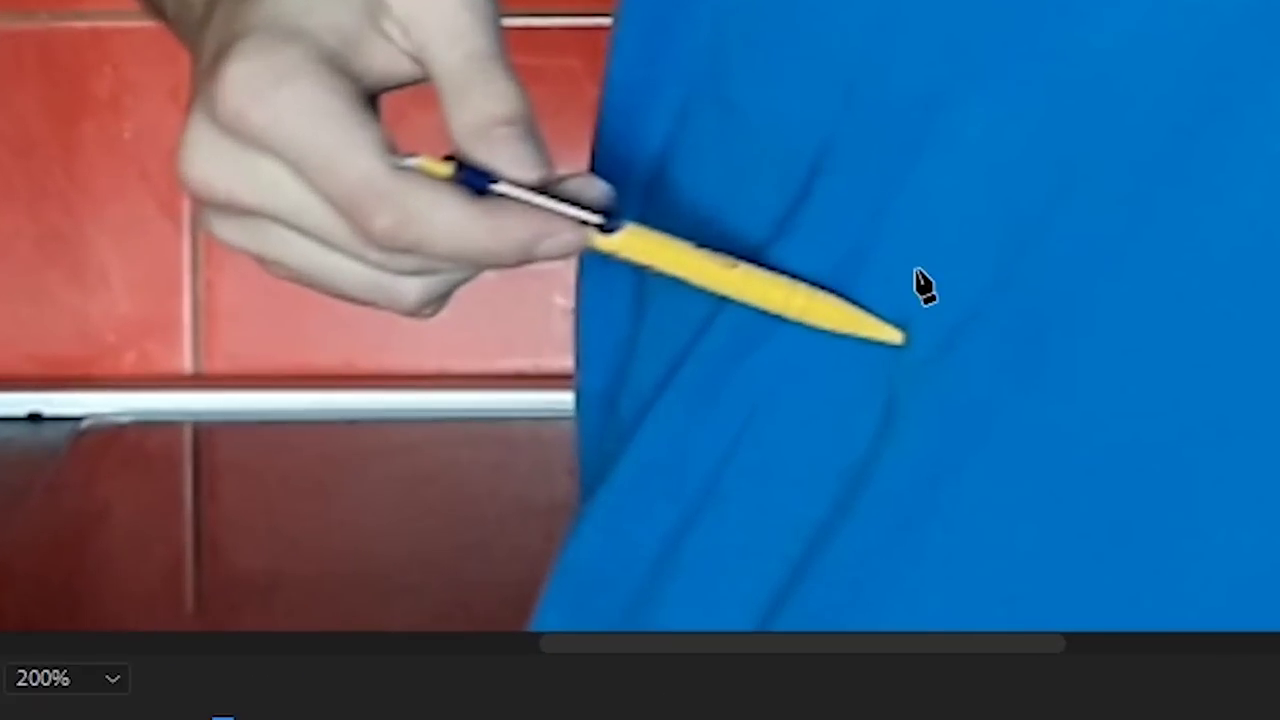
# Step: Draw a seven-point closed mask path around the pencil tip
pyautogui.click(875, 266)
pyautogui.click(936, 285)
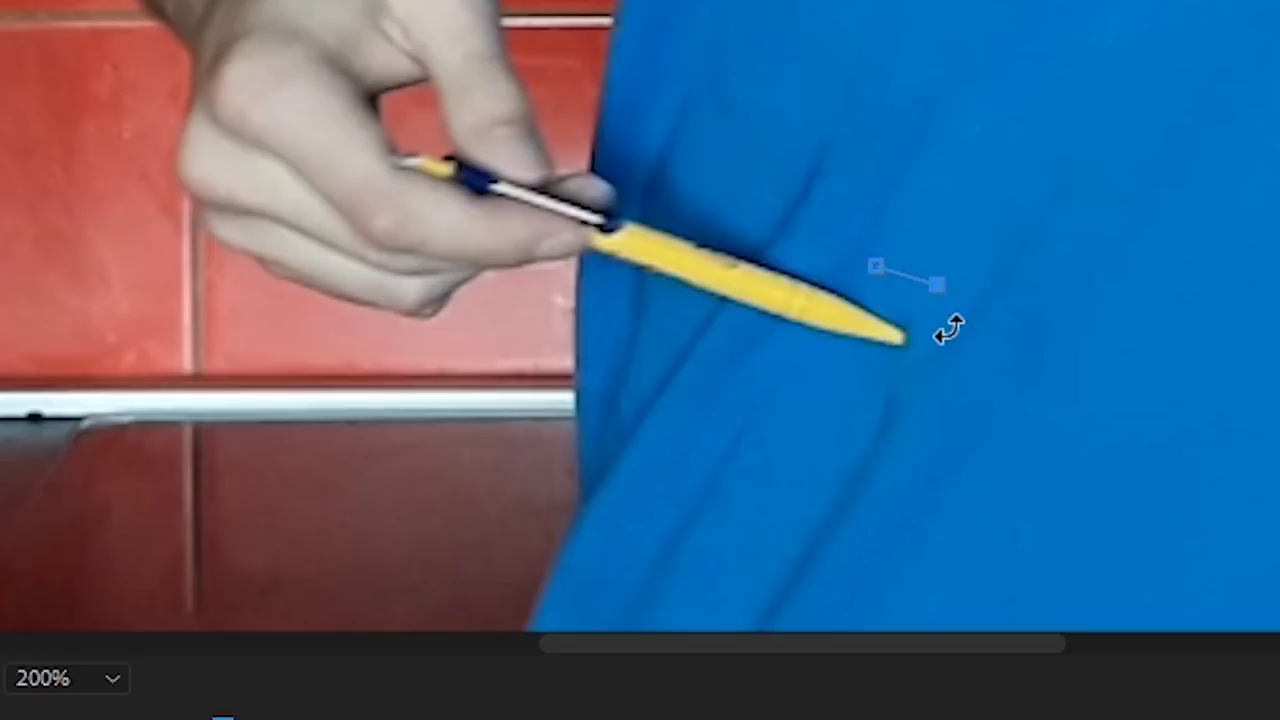
pyautogui.click(955, 361)
pyautogui.click(932, 429)
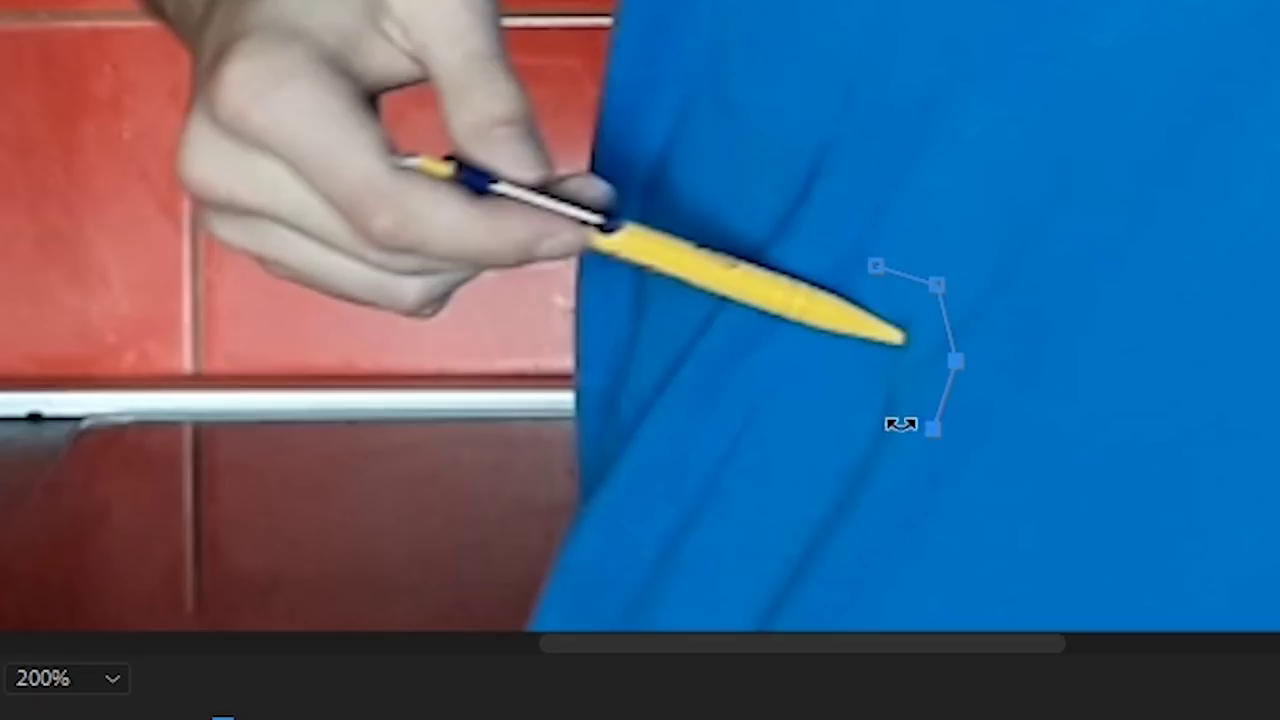
pyautogui.click(831, 418)
pyautogui.click(795, 353)
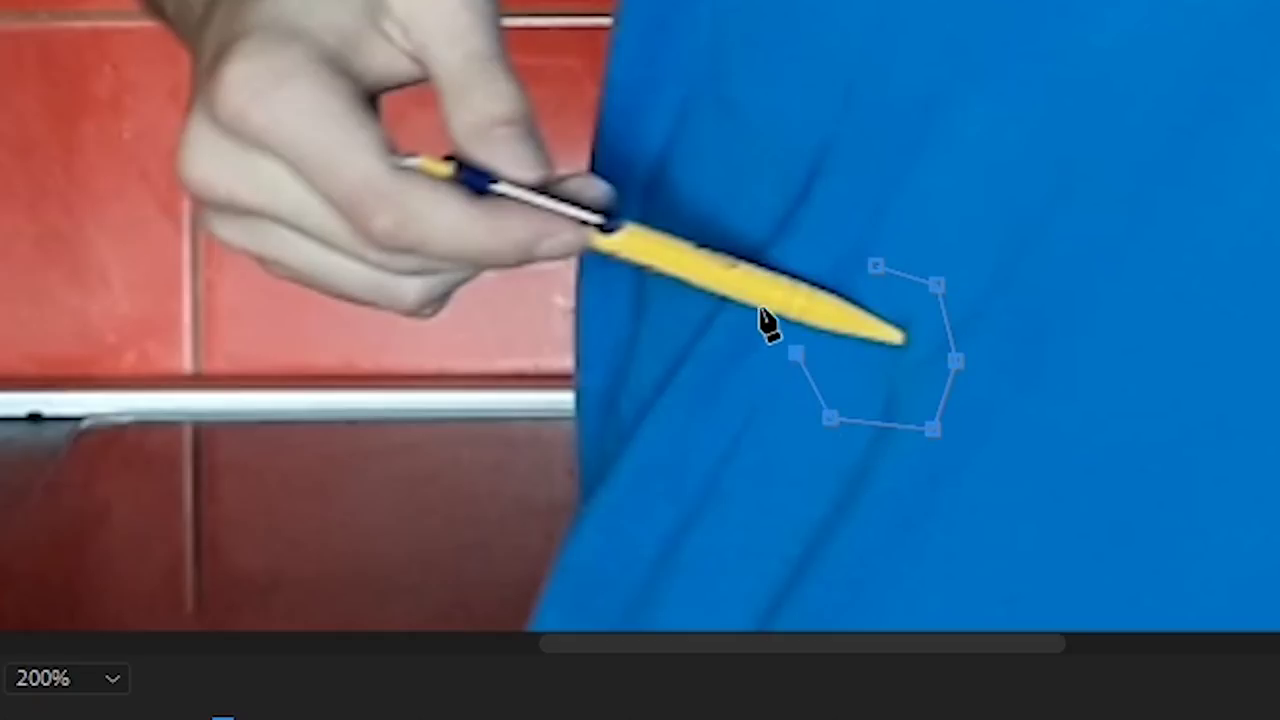
pyautogui.click(807, 269)
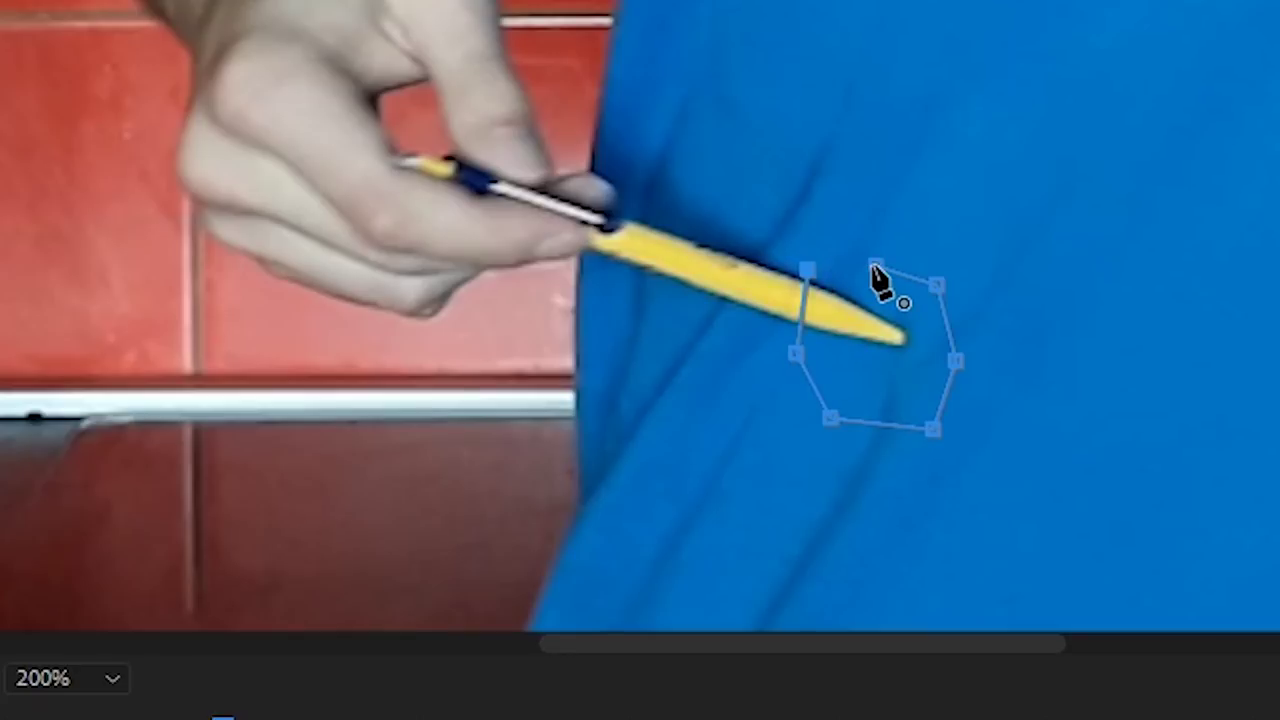
pyautogui.click(874, 267)
pyautogui.scroll(-1, 1165, 260)
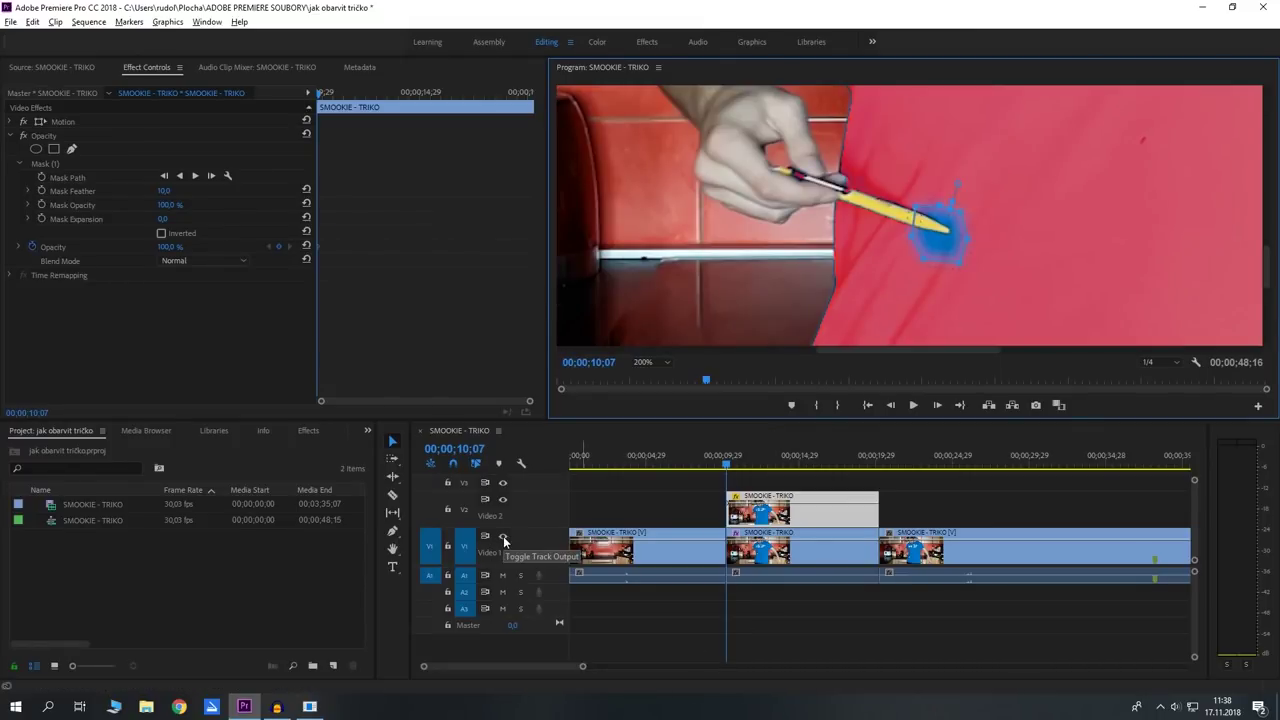
pyautogui.click(502, 537)
pyautogui.click(645, 362)
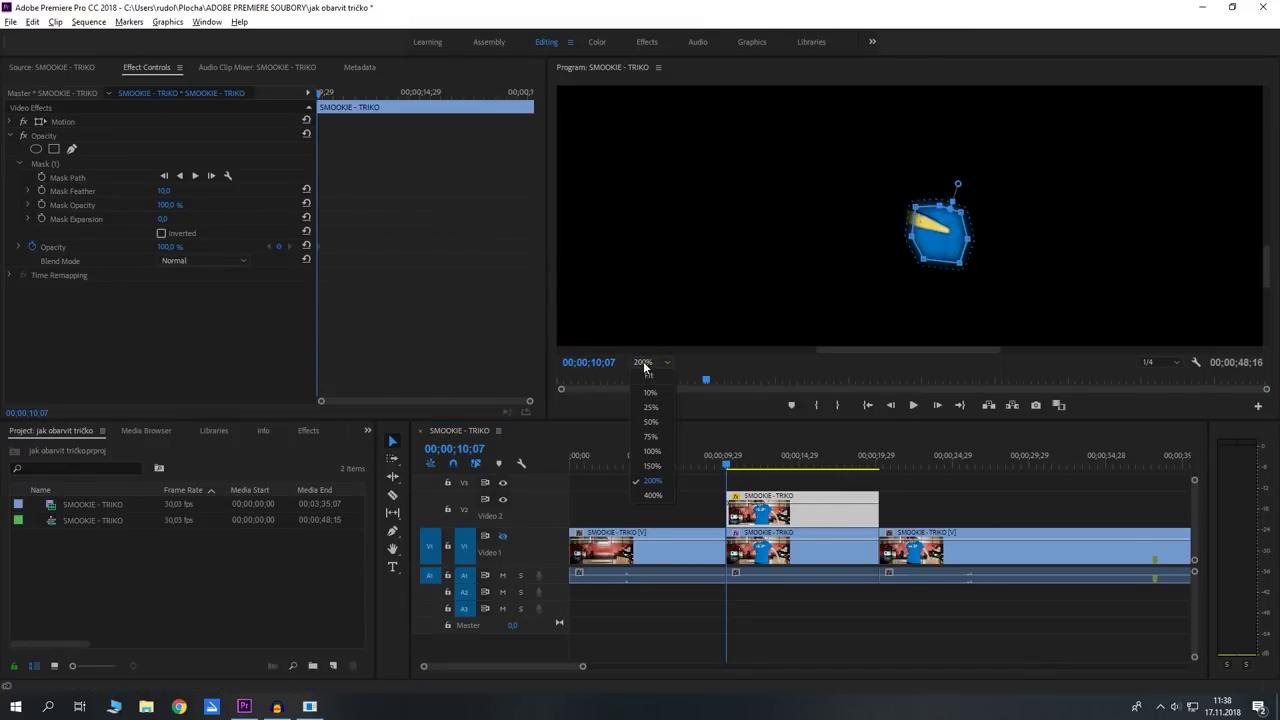
pyautogui.click(652, 451)
pyautogui.moveTo(1266, 215); pyautogui.dragTo(1266, 256)
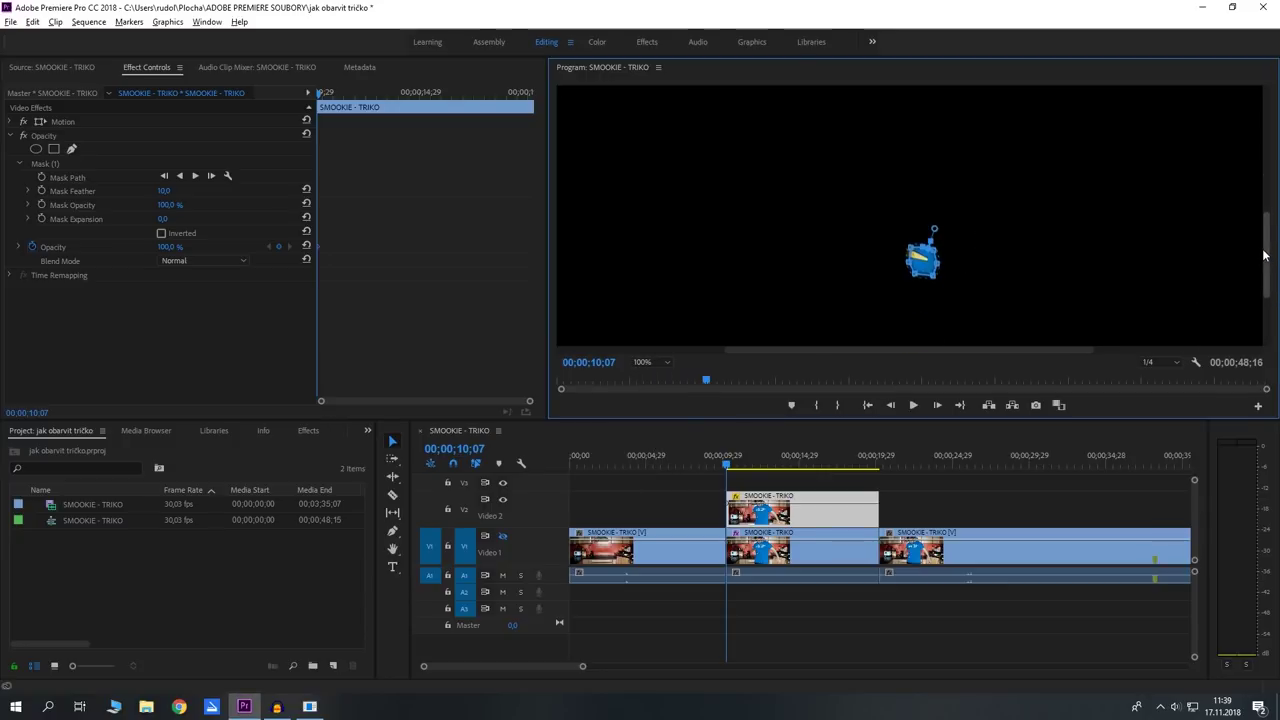
pyautogui.click(652, 364)
pyautogui.click(652, 377)
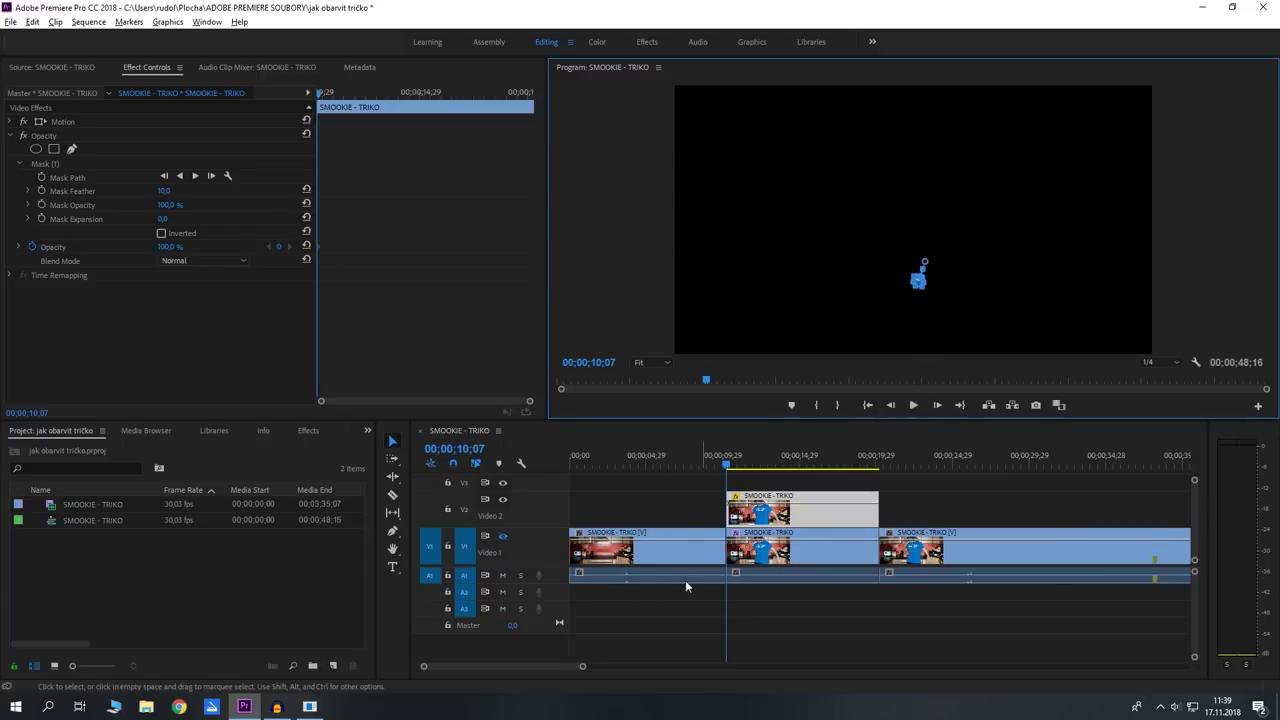
pyautogui.click(502, 536)
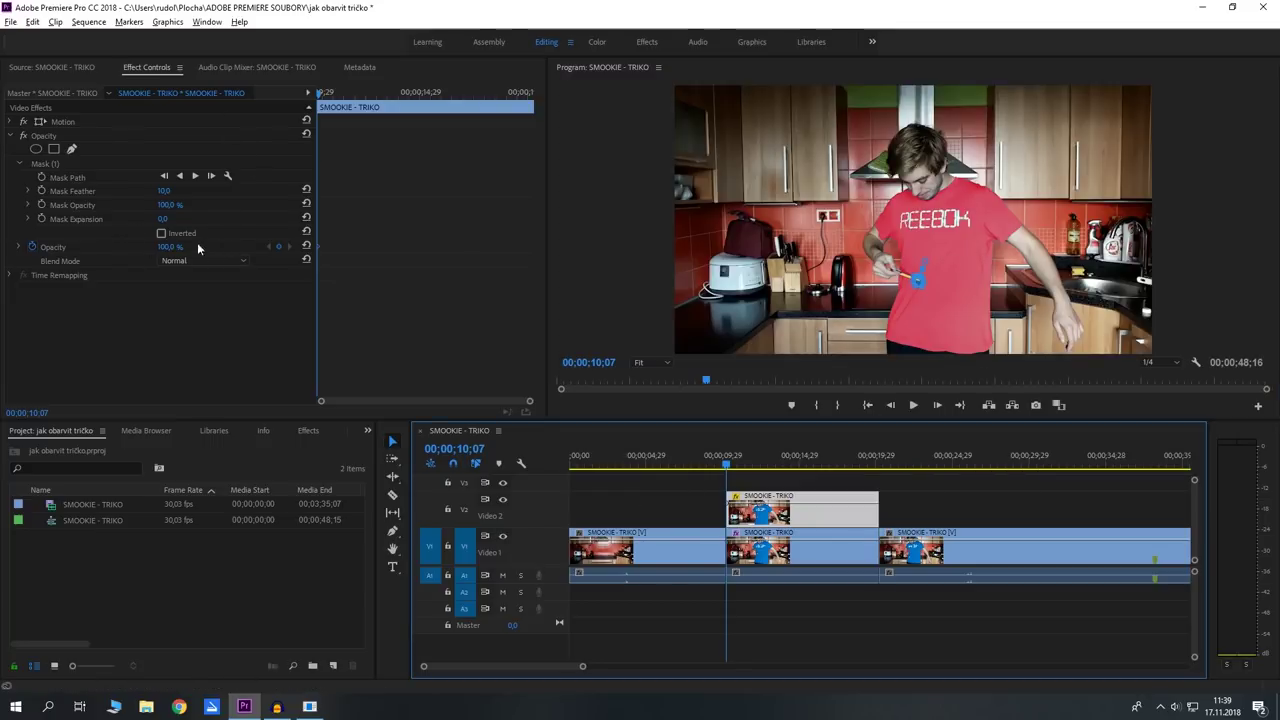
# Step: Zoom the Program Monitor to 200% and scroll down to the brush tip
pyautogui.click(650, 362)
pyautogui.click(655, 480)
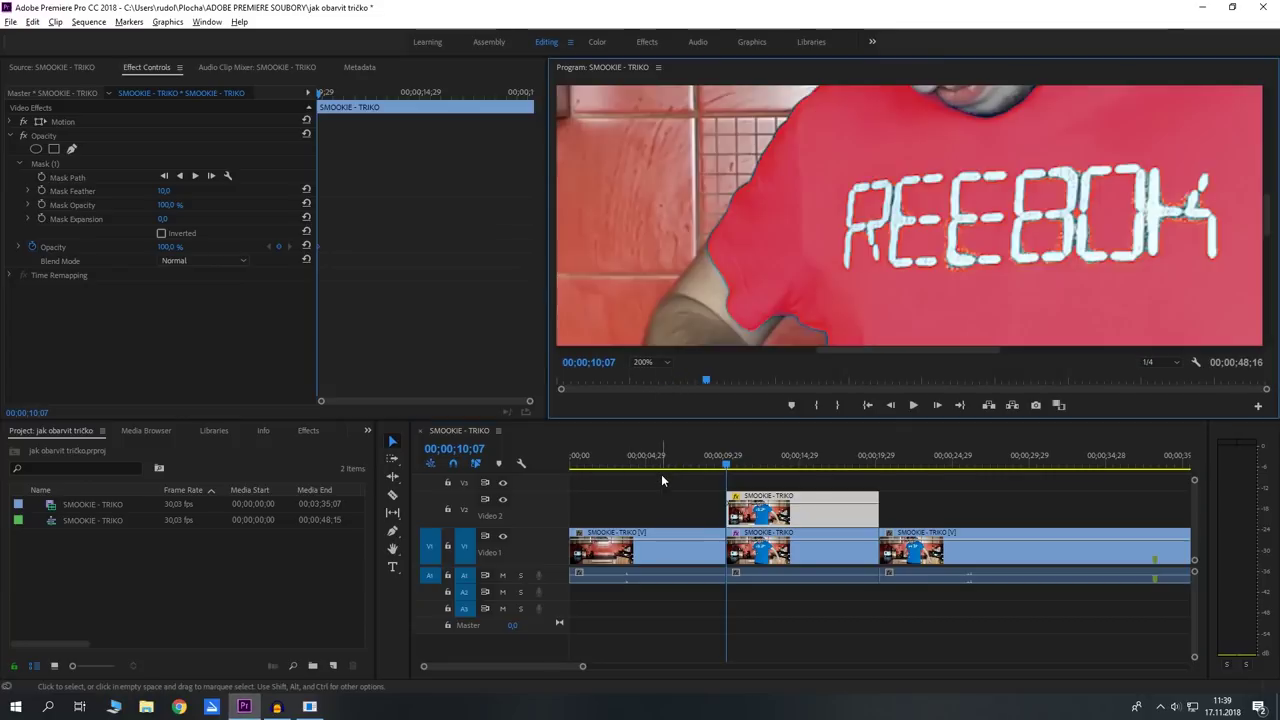
pyautogui.moveTo(1265, 219); pyautogui.dragTo(1265, 272)
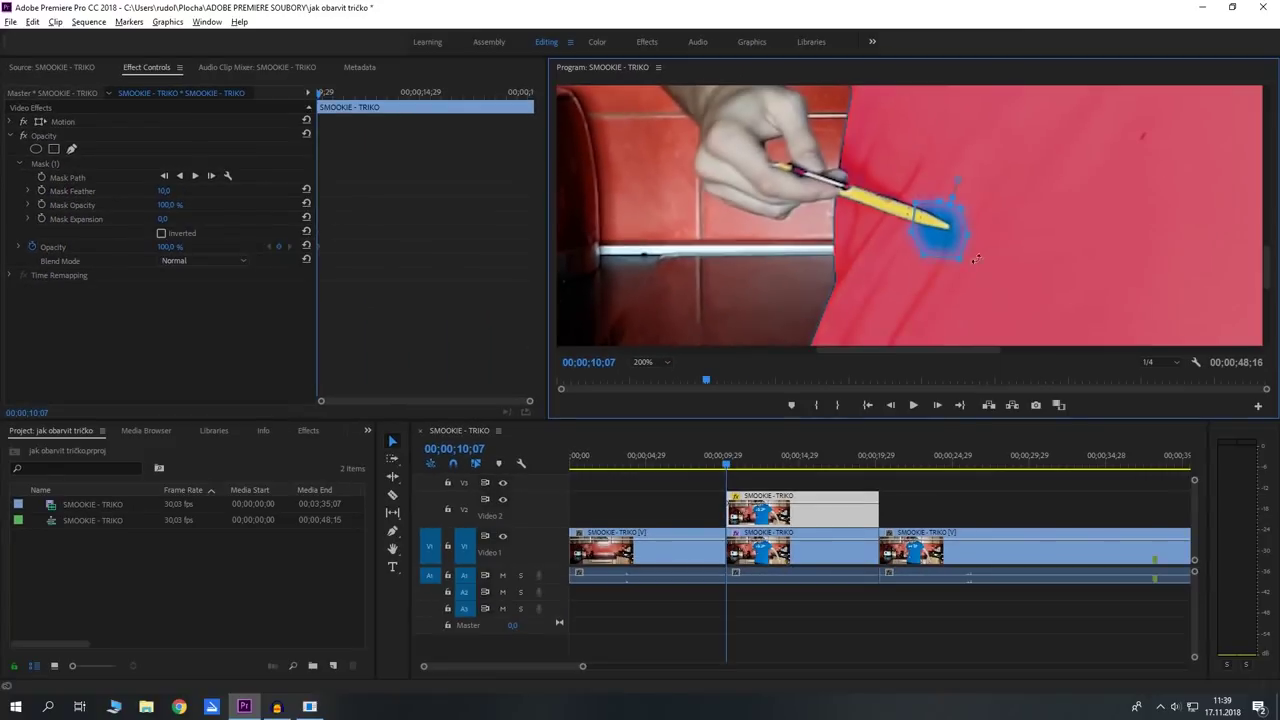
# Step: Invert Mask (1) so only the tip turns red, and start a Mask Expansion keyframe
pyautogui.click(161, 233)
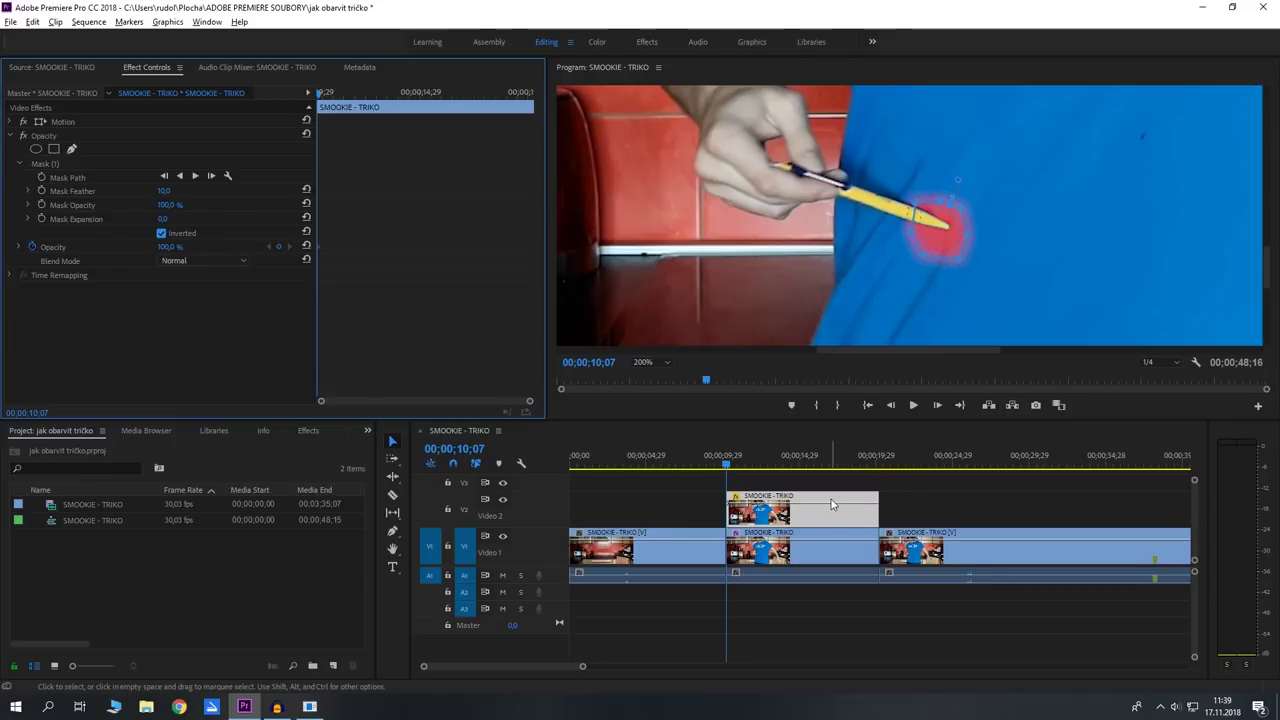
pyautogui.click(388, 316)
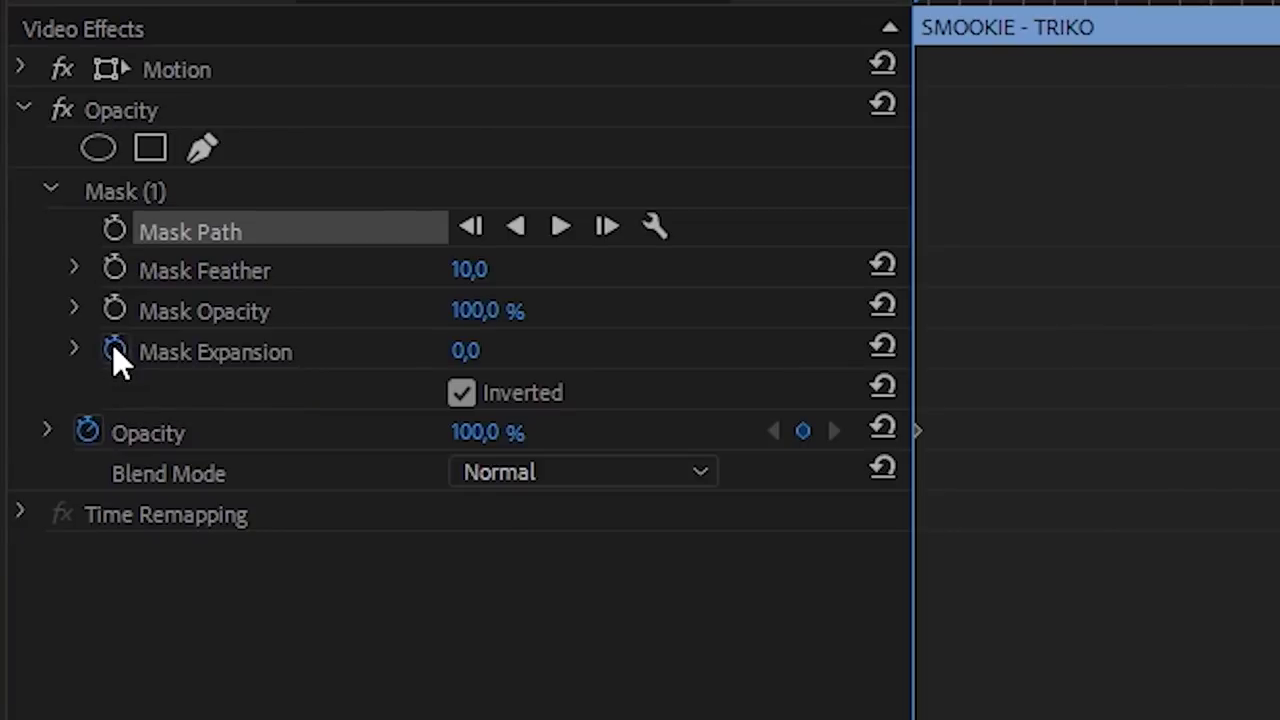
pyautogui.click(114, 350)
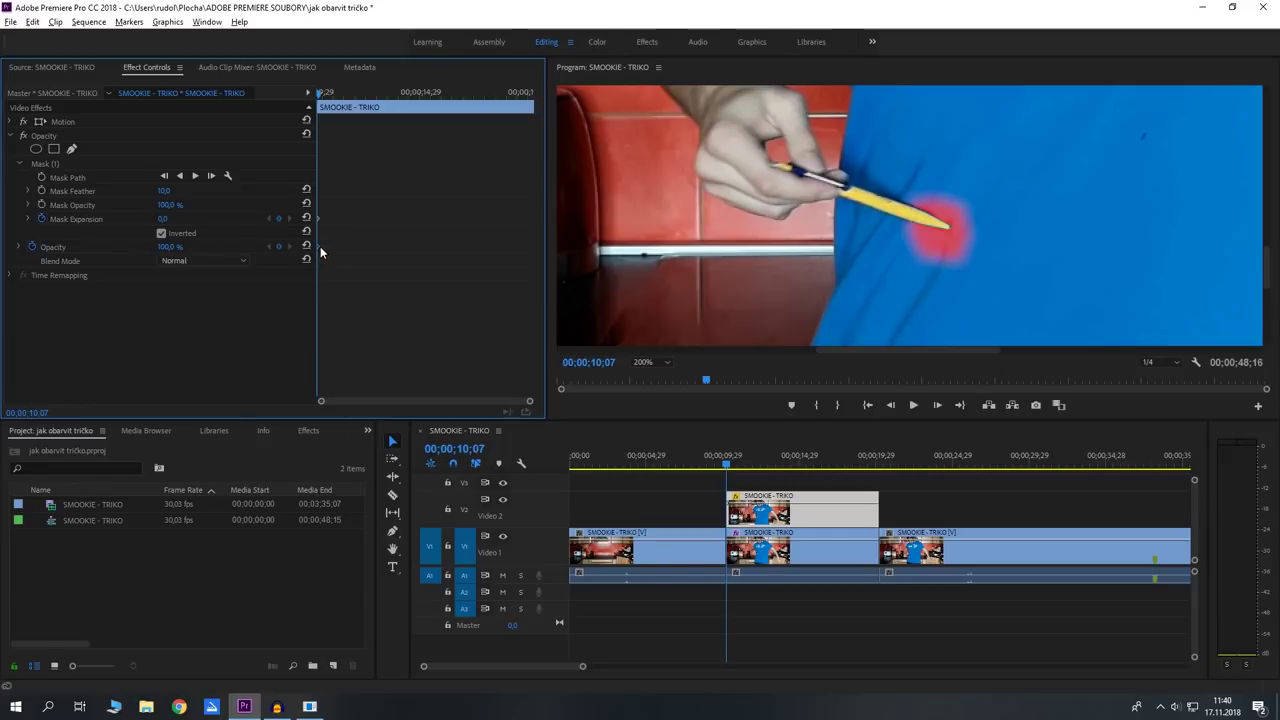
# Step: At 00;00;14;13, raise Mask Expansion to 1000,0 so the whole shirt turns red
pyautogui.click(47, 163)
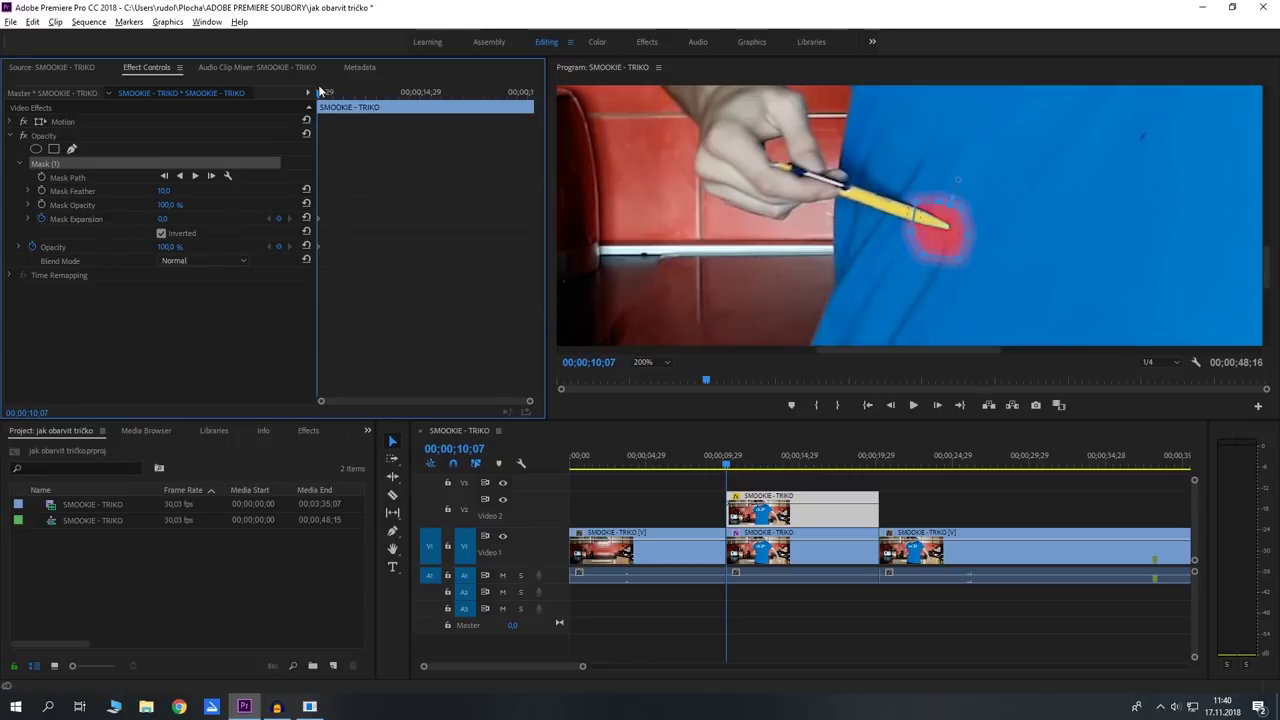
pyautogui.moveTo(321, 95); pyautogui.dragTo(412, 107)
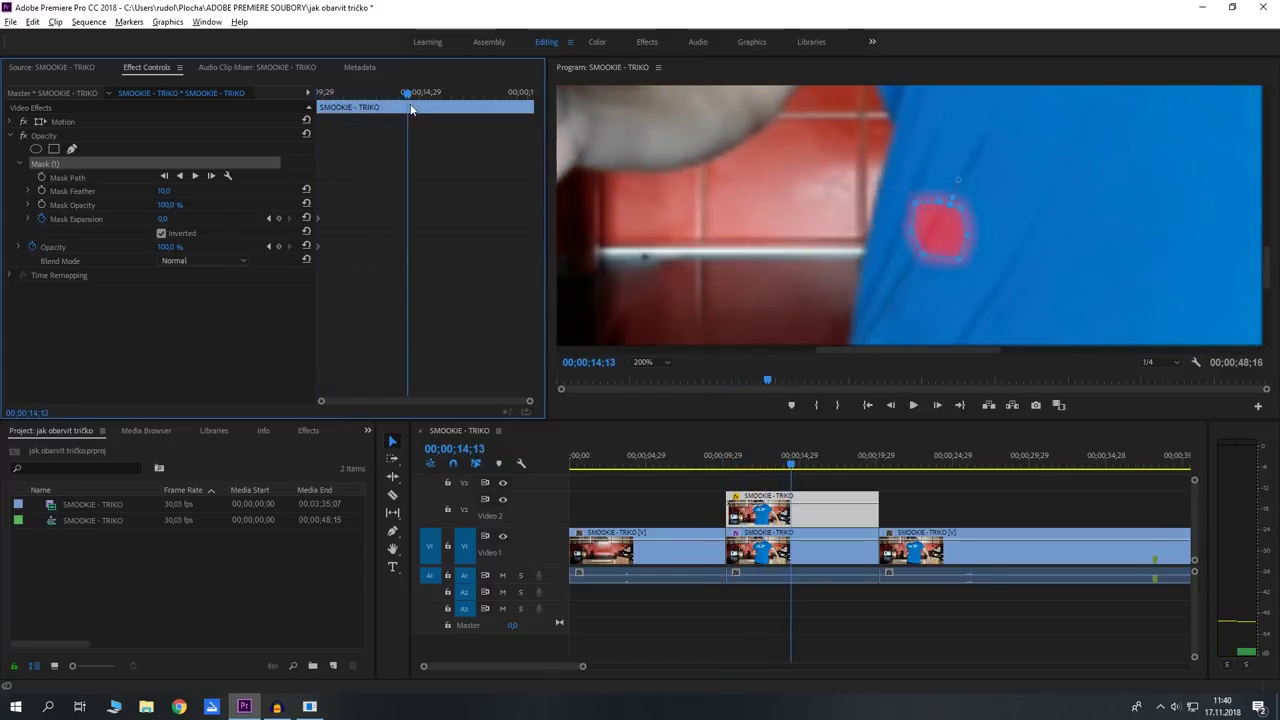
pyautogui.moveTo(167, 222); pyautogui.dragTo(290, 222)
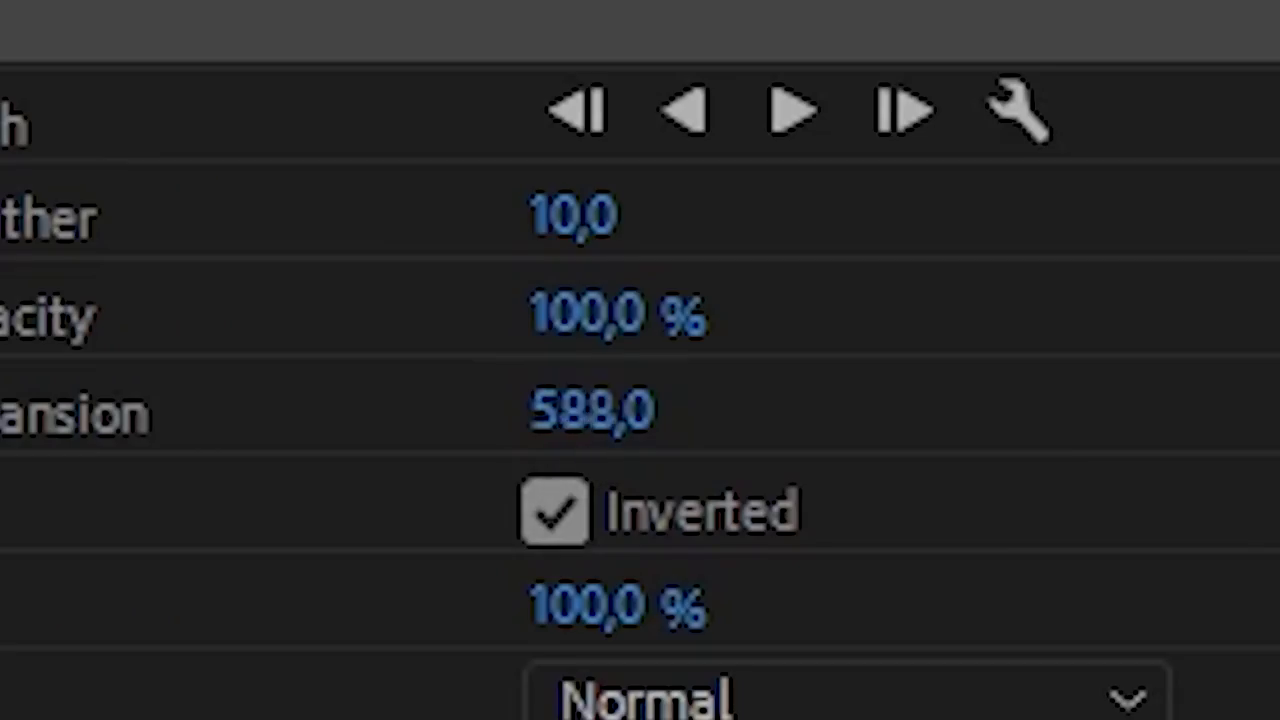
pyautogui.moveTo(592, 410); pyautogui.dragTo(655, 410)
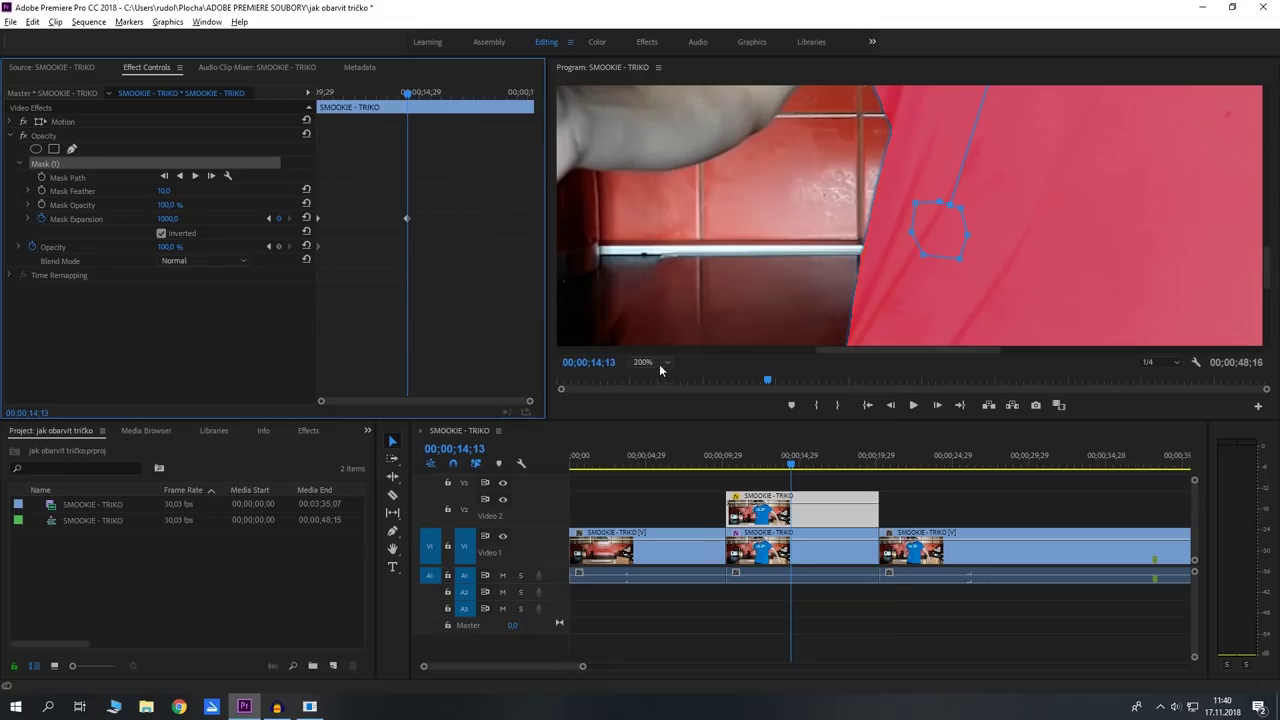
pyautogui.click(659, 365)
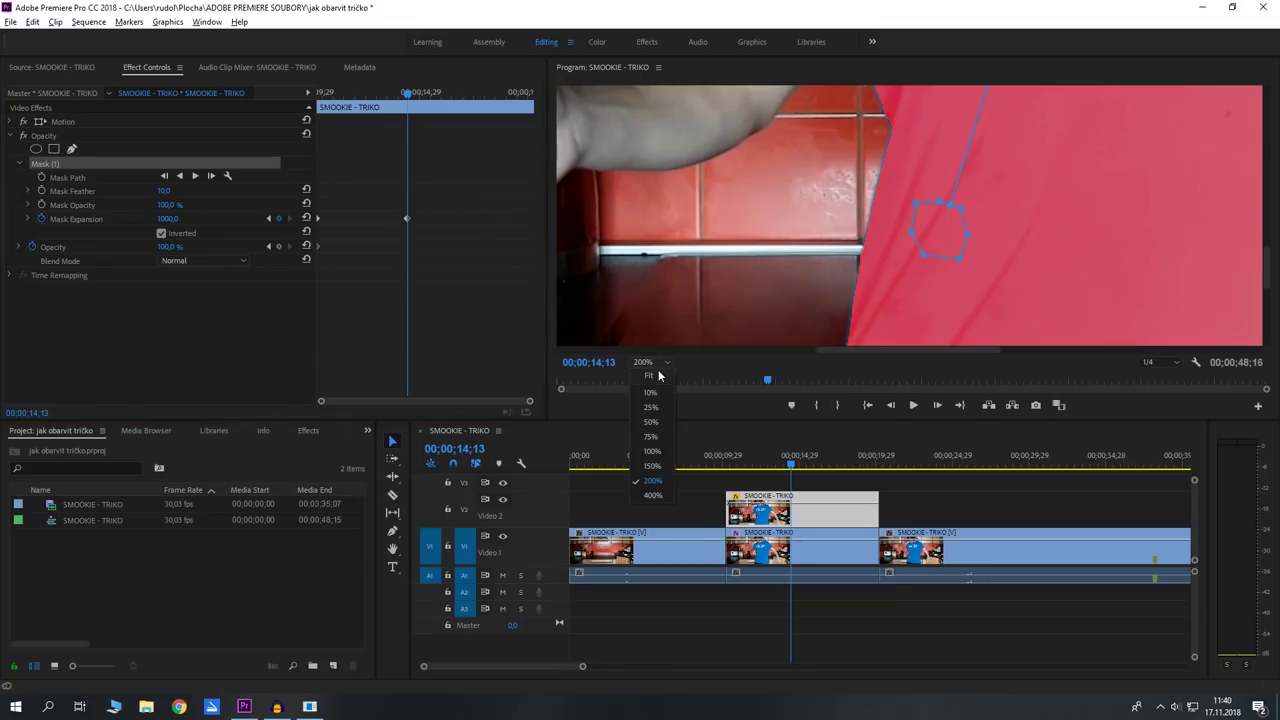
# Step: Fit the preview and play the red reveal, stopping at 00;00;11;18
pyautogui.click(650, 376)
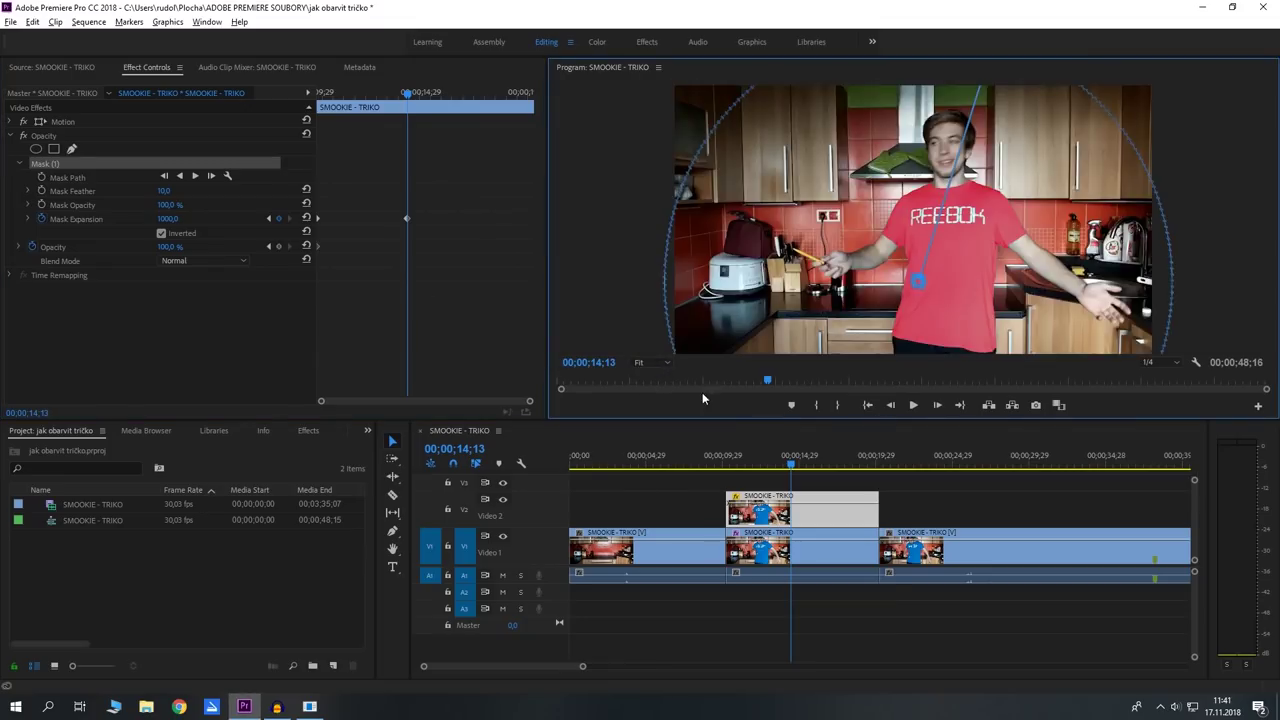
pyautogui.moveTo(789, 476); pyautogui.dragTo(725, 487)
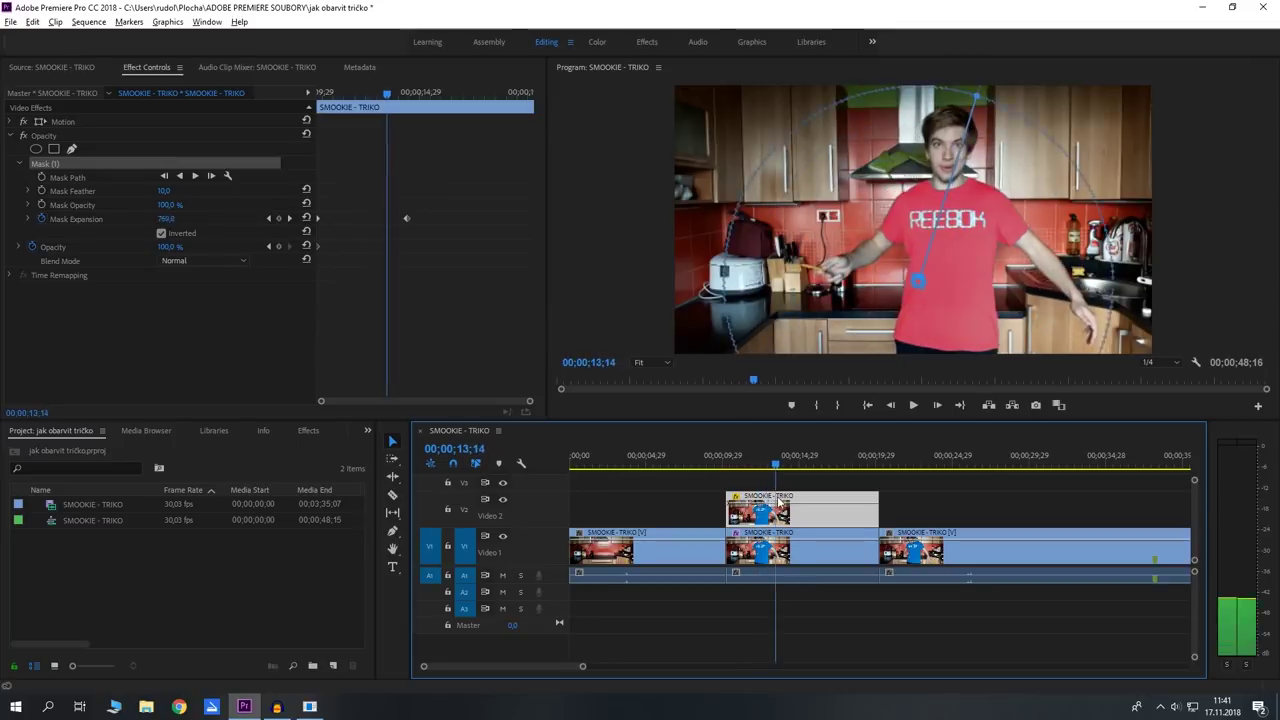
pyautogui.press('Up')
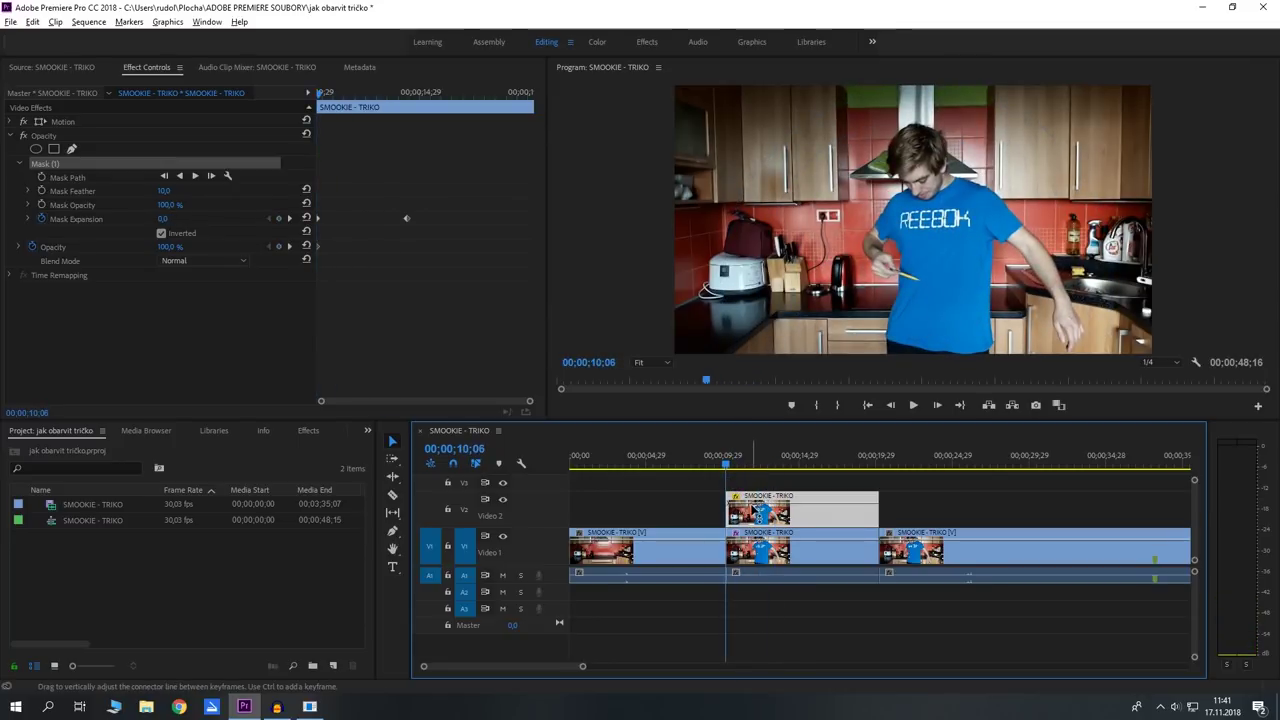
pyautogui.press('space')
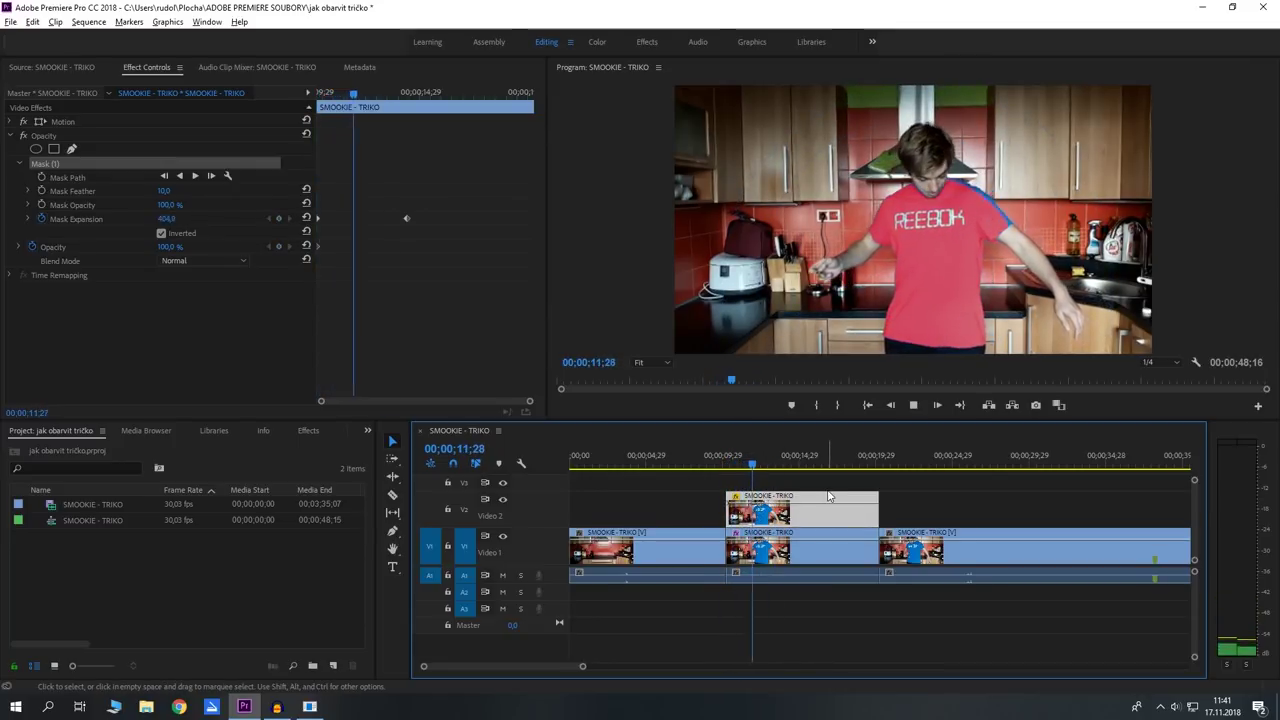
pyautogui.moveTo(740, 465); pyautogui.dragTo(714, 466)
pyautogui.press('space')
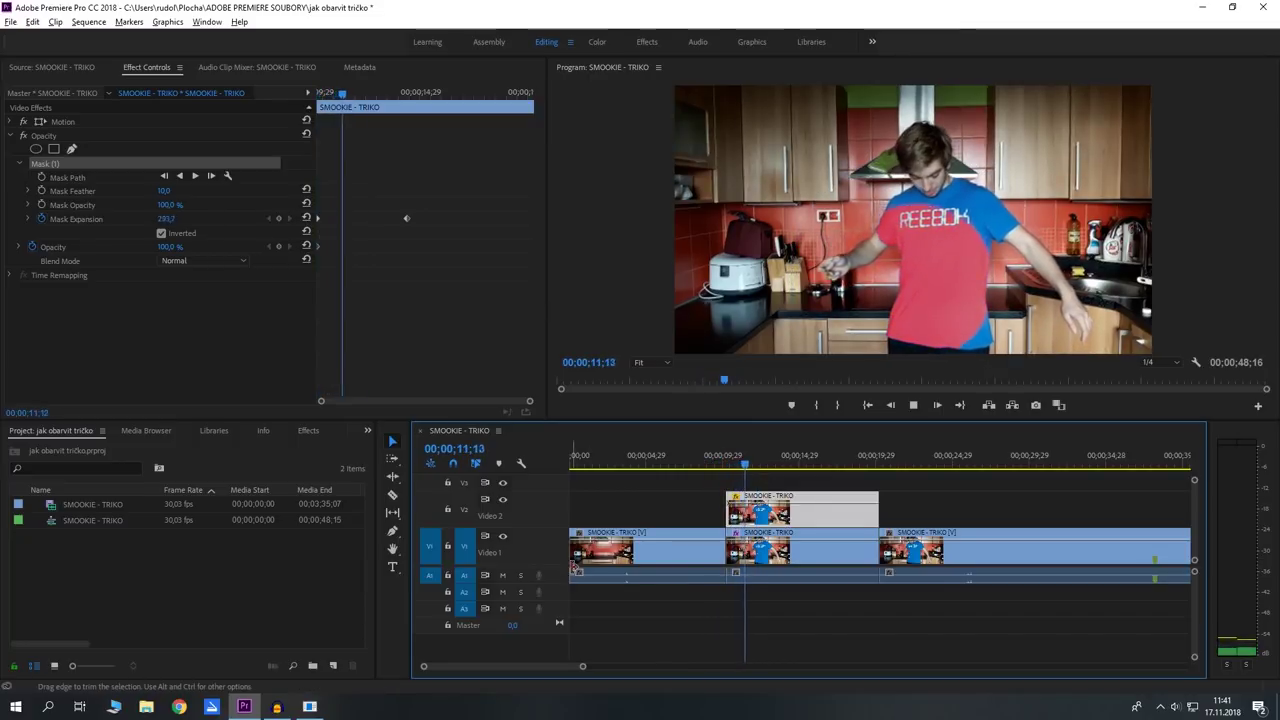
pyautogui.click(749, 467)
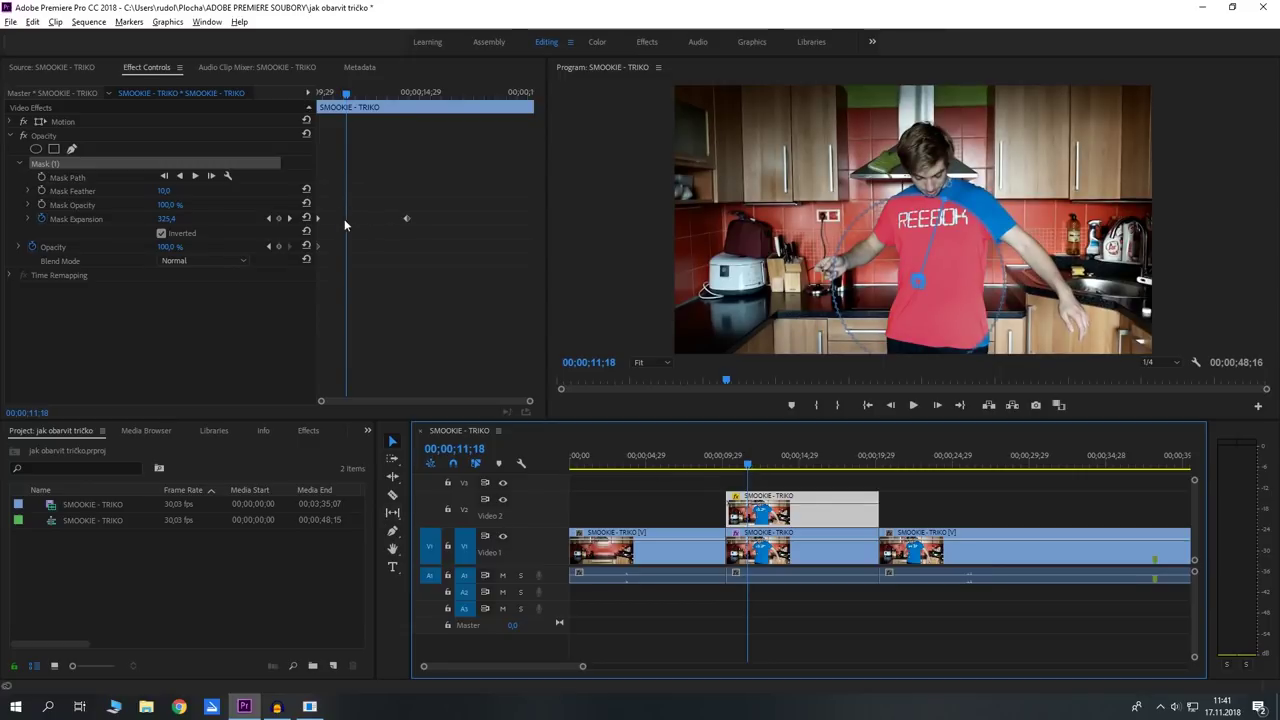
# Step: Drag the Mask Expansion end keyframe left so the mask reaches full size sooner
pyautogui.click(406, 218)
pyautogui.moveTo(406, 218); pyautogui.dragTo(361, 218)
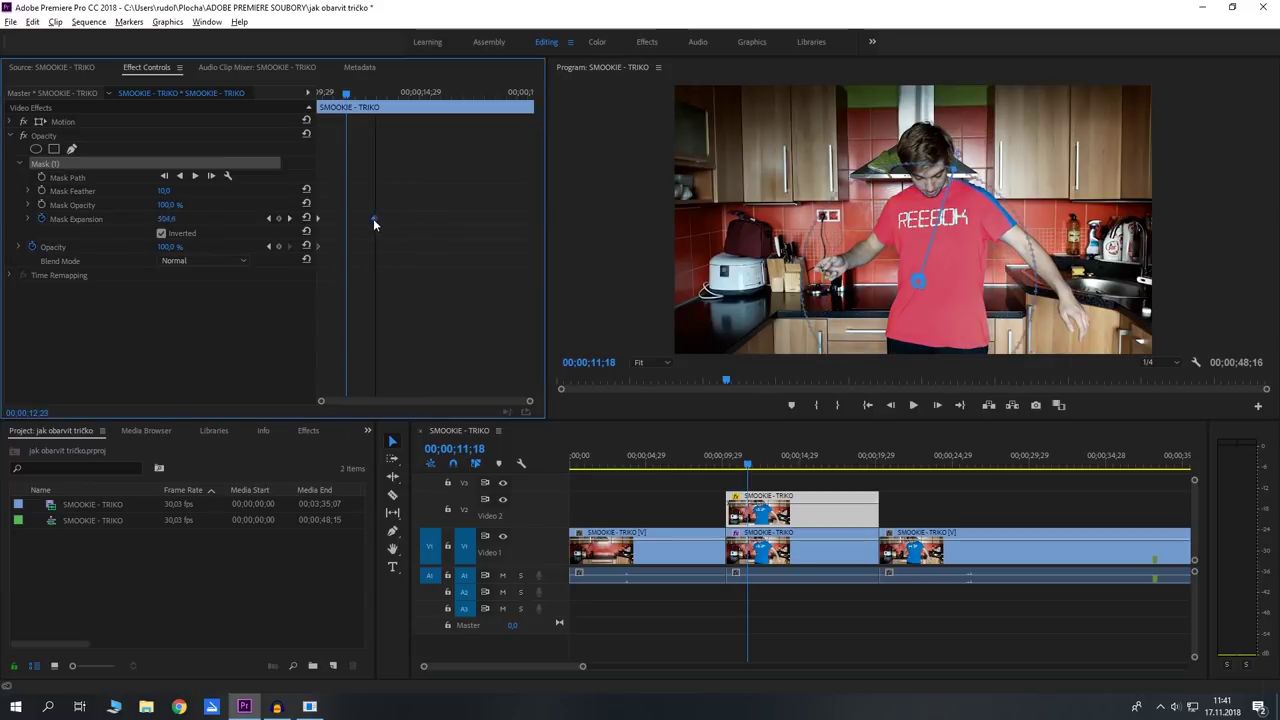
pyautogui.moveTo(362, 219); pyautogui.dragTo(352, 219)
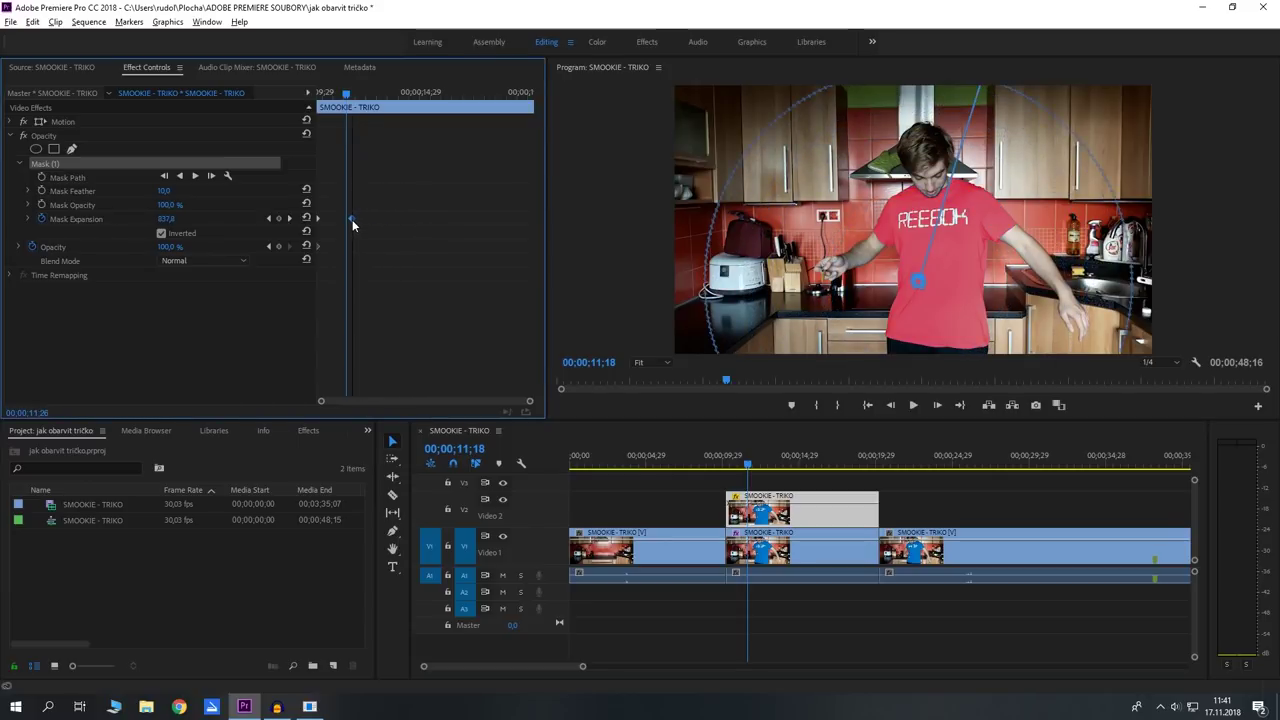
# Step: Play and scrub back to preview the retimed reveal from before the mask starts
pyautogui.click(718, 467)
pyautogui.press('space')
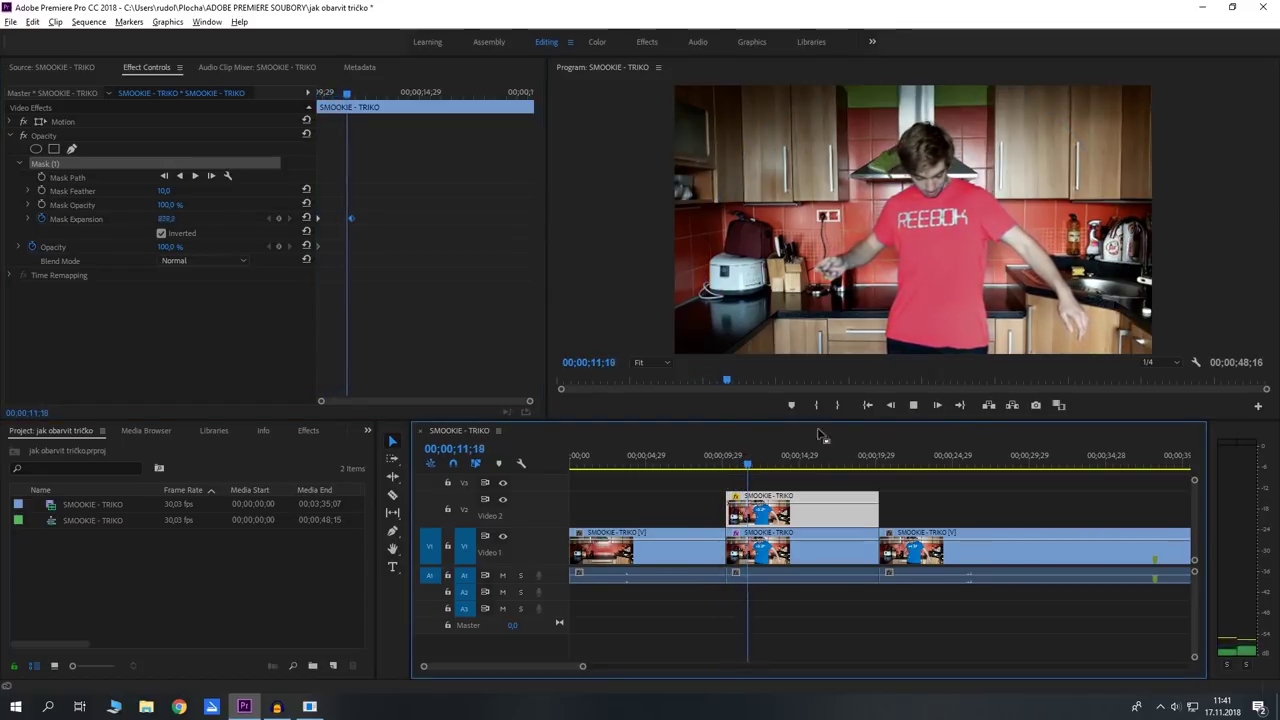
pyautogui.press('space')
pyautogui.moveTo(762, 466)
pyautogui.mouseDown()
pyautogui.moveTo(729, 468)
pyautogui.moveTo(742, 467)
pyautogui.mouseUp()
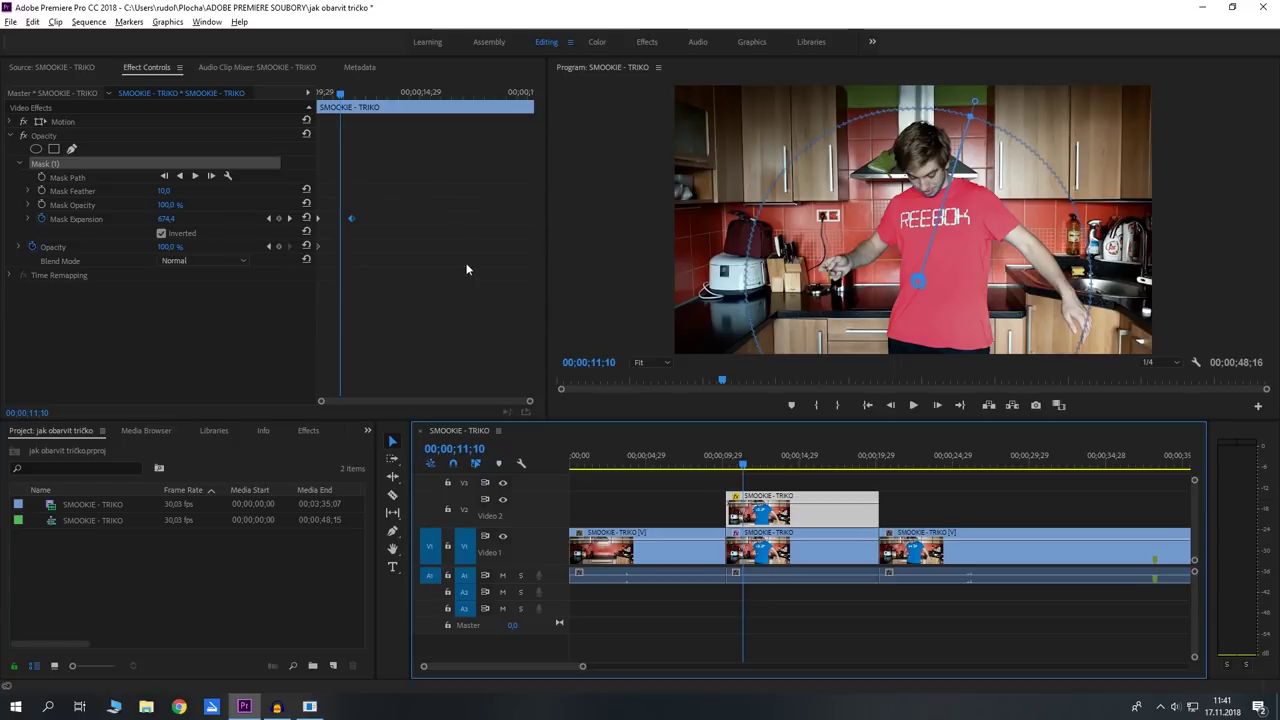
pyautogui.moveTo(742, 467); pyautogui.dragTo(722, 478)
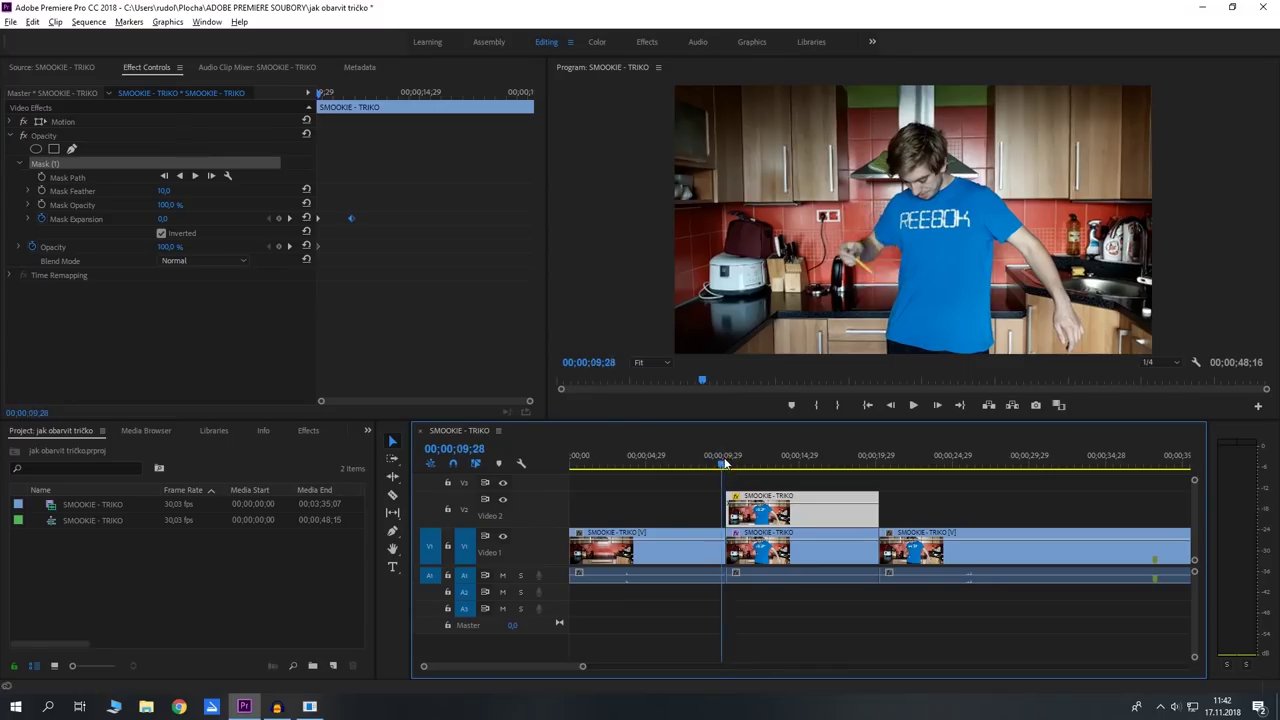
pyautogui.moveTo(726, 462)
pyautogui.mouseDown()
pyautogui.moveTo(885, 498)
pyautogui.moveTo(1230, 540)
pyautogui.moveTo(940, 545)
pyautogui.moveTo(980, 564)
pyautogui.moveTo(852, 565)
pyautogui.mouseUp()
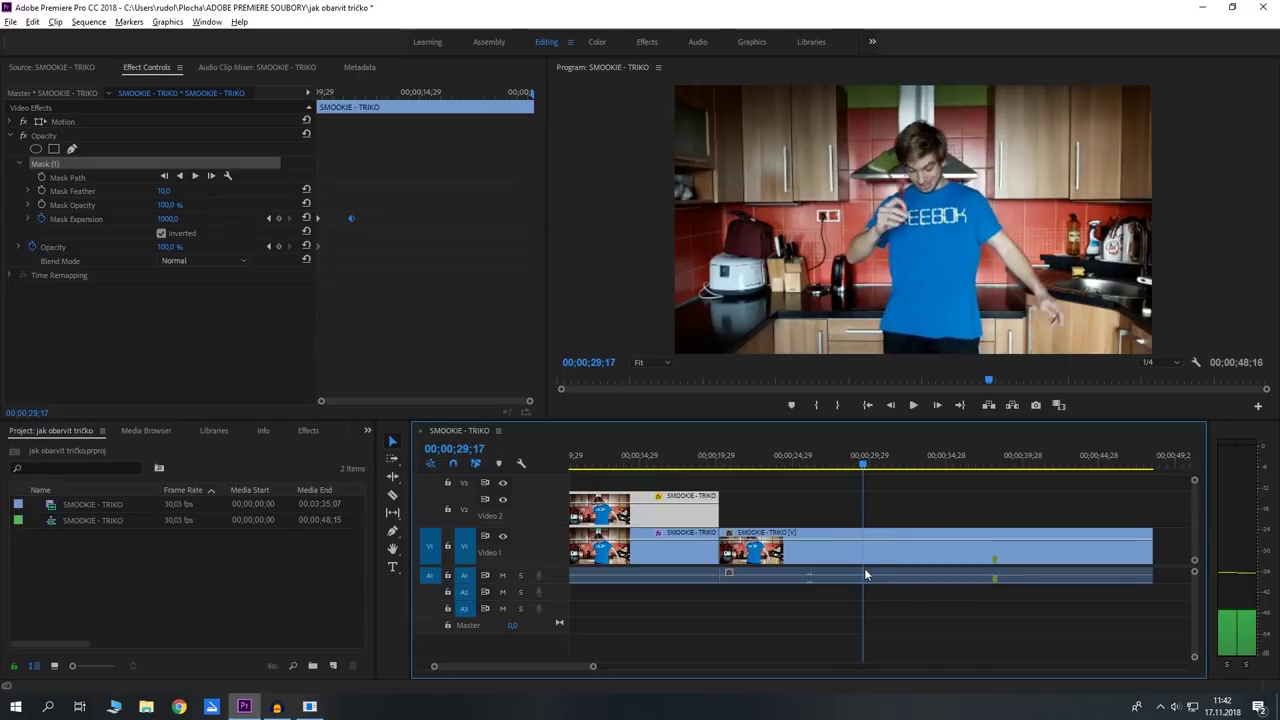
# Step: Cut the long Video 1 clip with Ctrl+K at about 00;00;30;17 and select its right part
pyautogui.moveTo(852, 565); pyautogui.dragTo(876, 583)
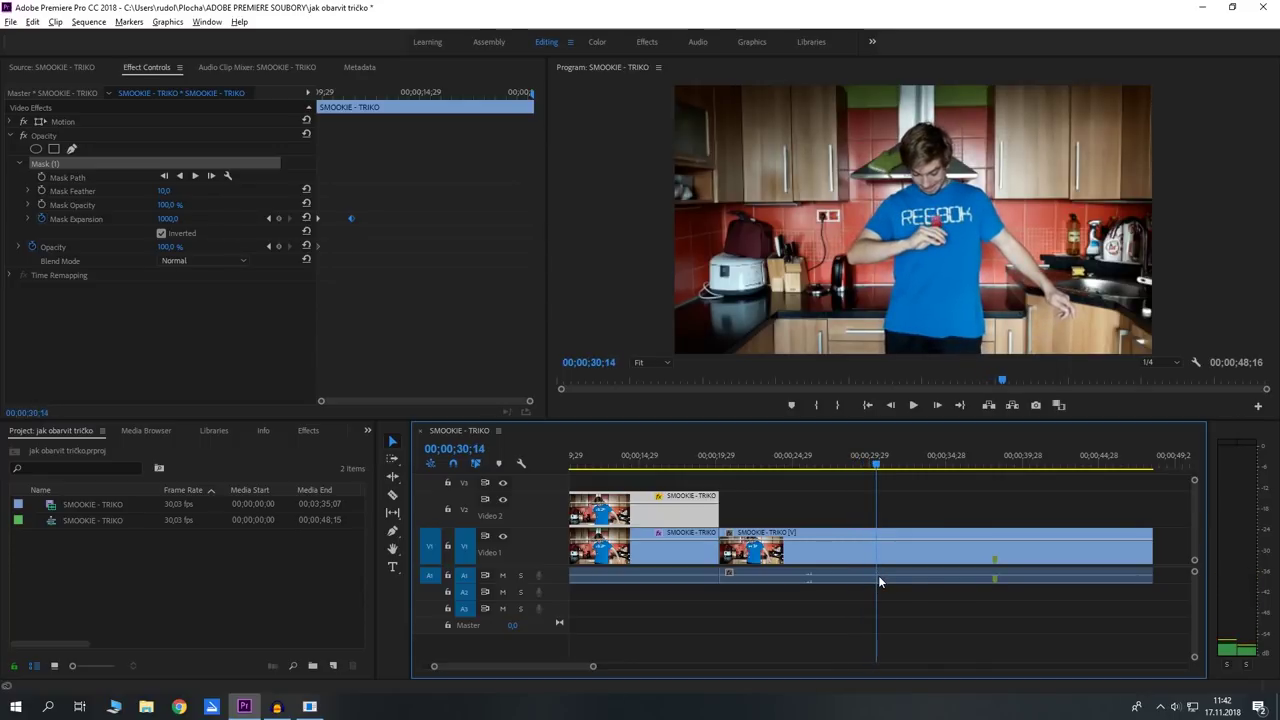
pyautogui.moveTo(876, 577); pyautogui.dragTo(881, 590)
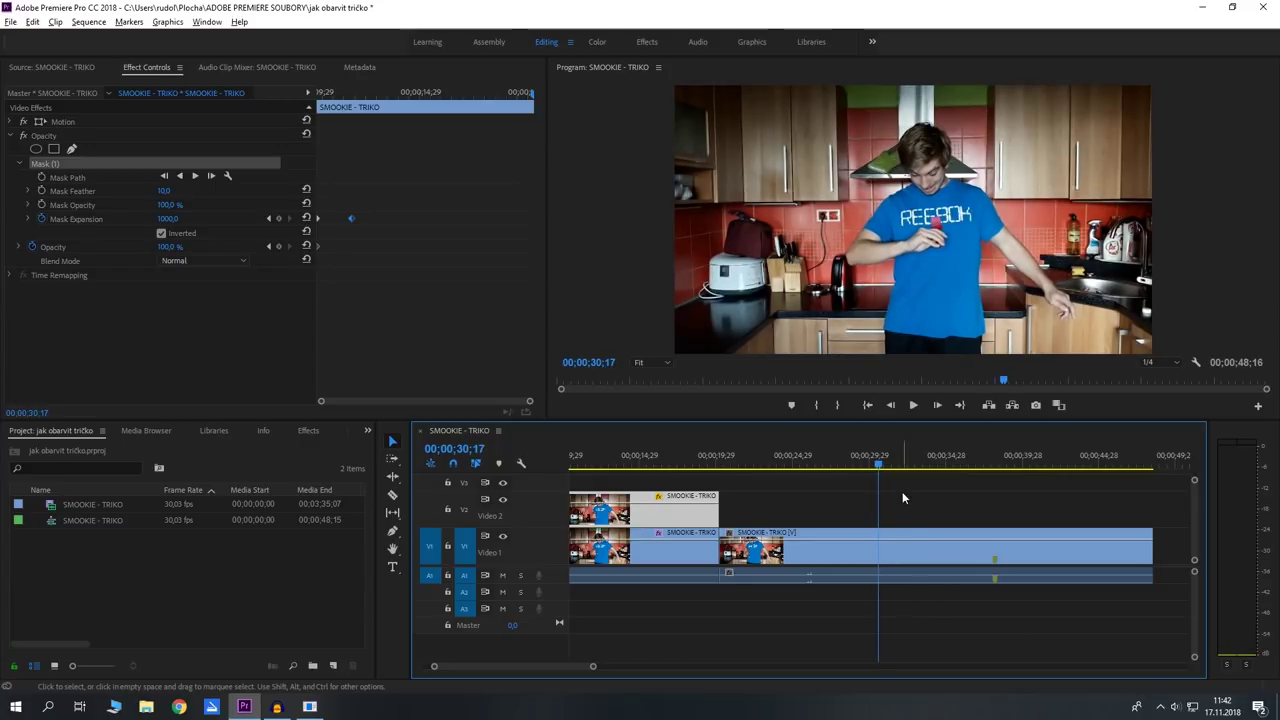
pyautogui.click(890, 577)
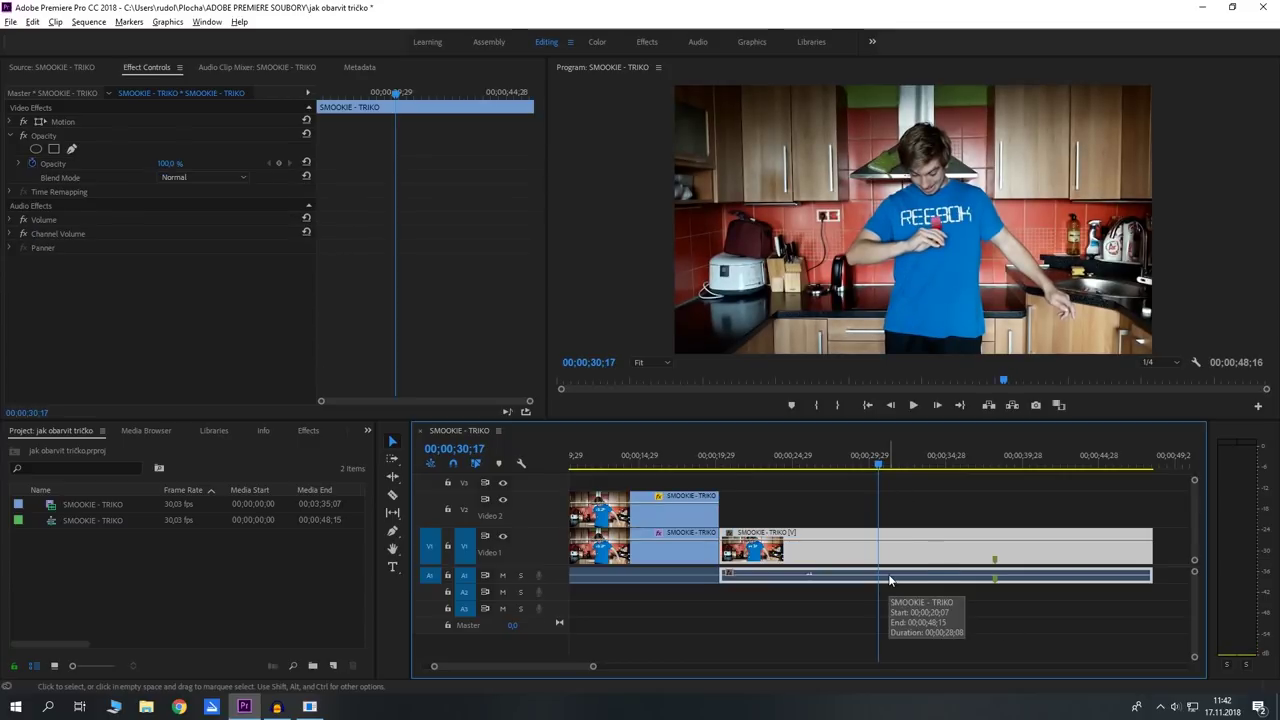
pyautogui.hotkey('ctrl', 'k')
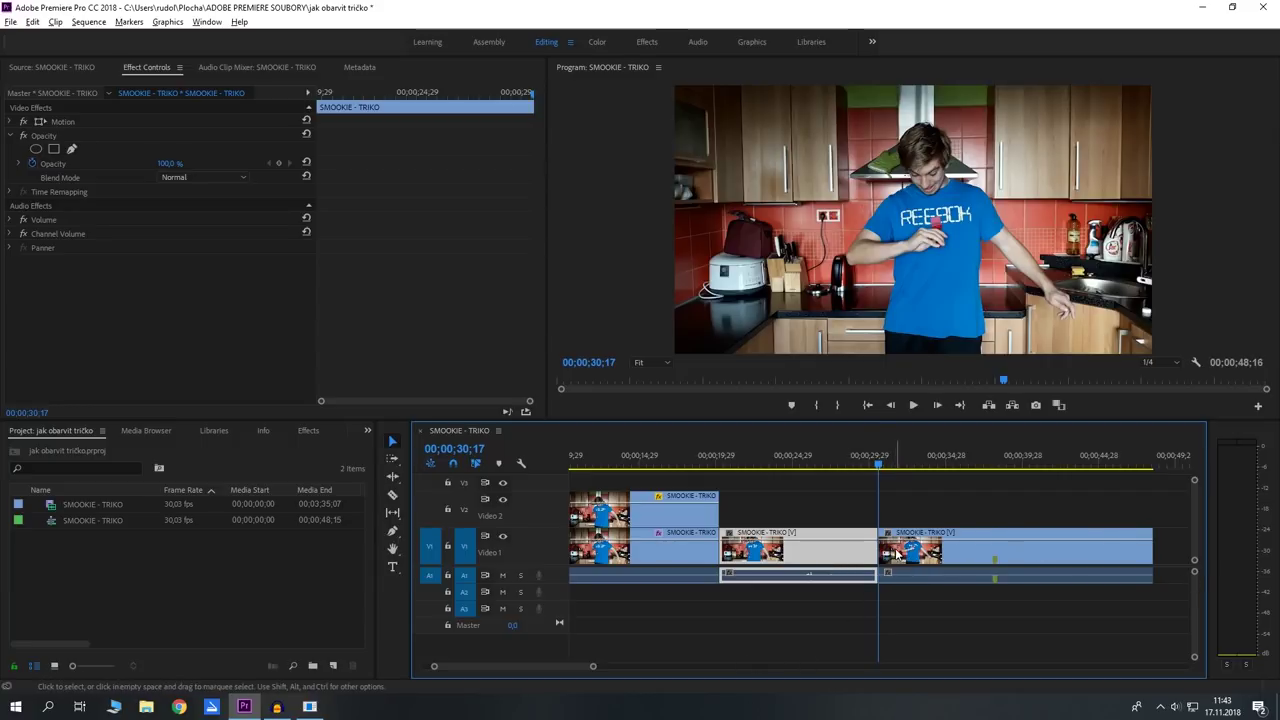
pyautogui.click(897, 553)
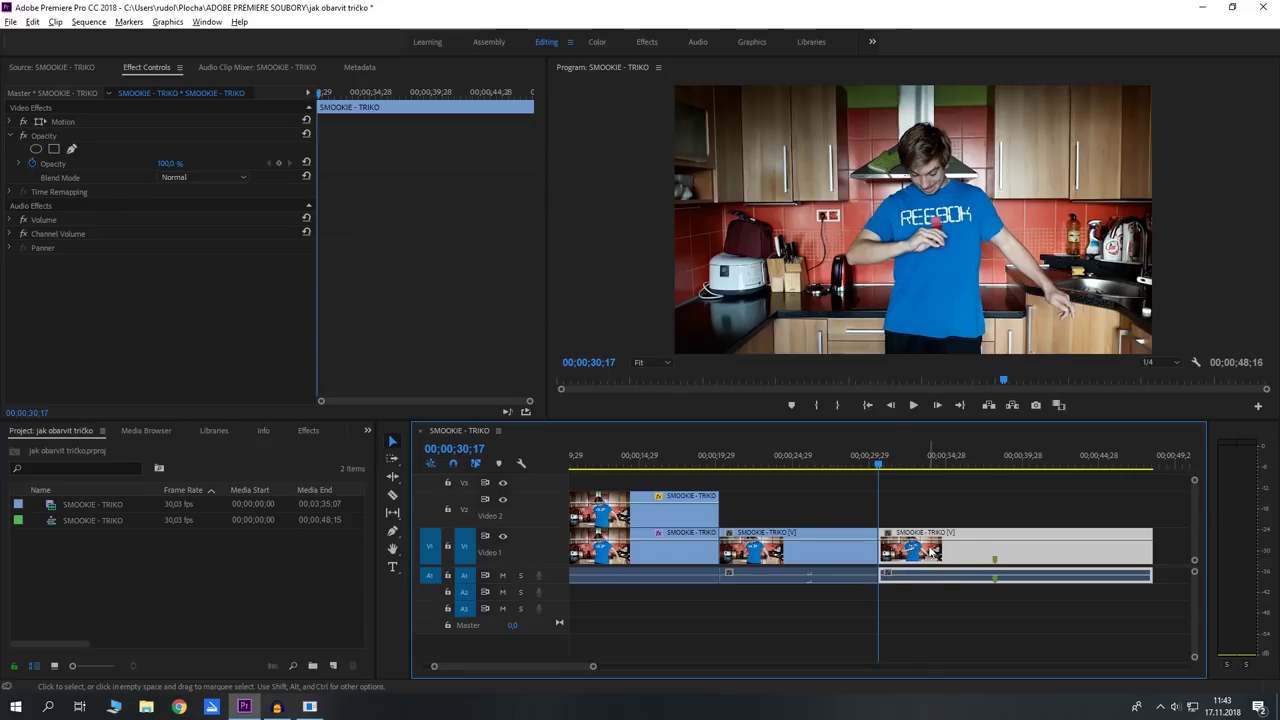
# Step: Alt-drag a copy of the final piece onto Video 2 and turn off Video 2's output
pyautogui.moveTo(933, 552); pyautogui.dragTo(930, 516)
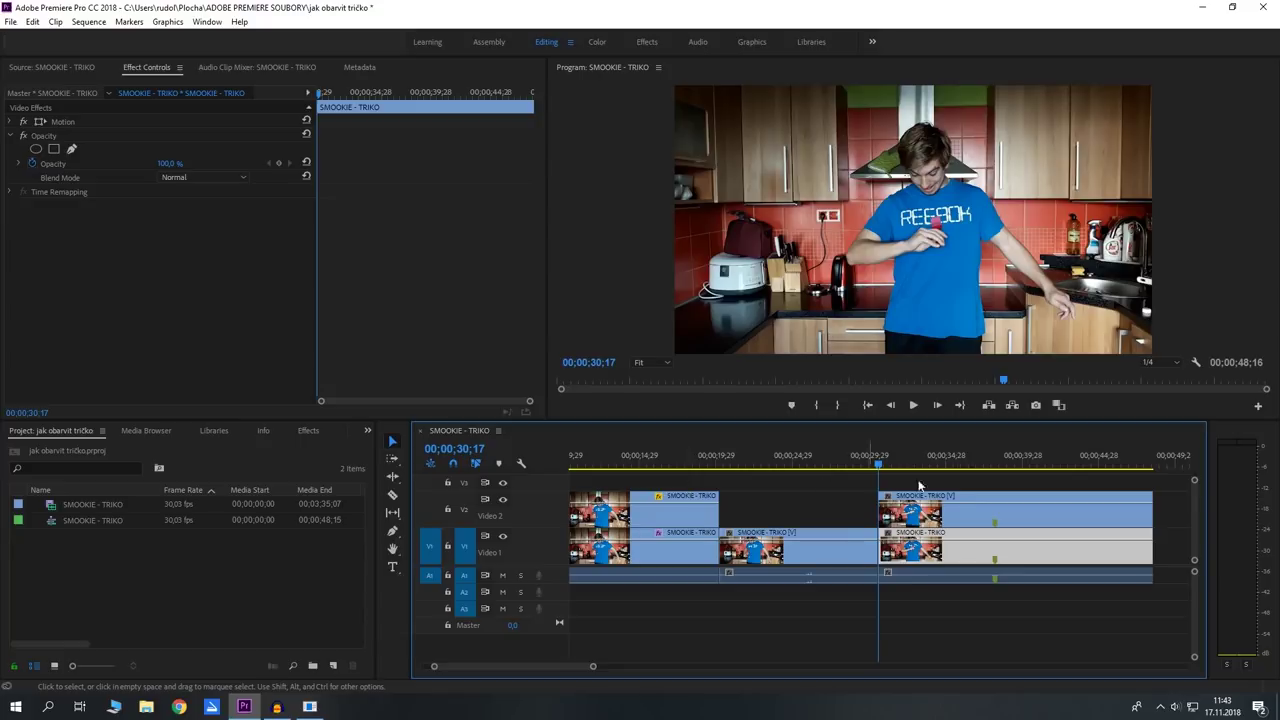
pyautogui.click(504, 497)
pyautogui.moveTo(878, 468)
pyautogui.mouseDown()
pyautogui.moveTo(580, 497)
pyautogui.moveTo(637, 507)
pyautogui.mouseUp()
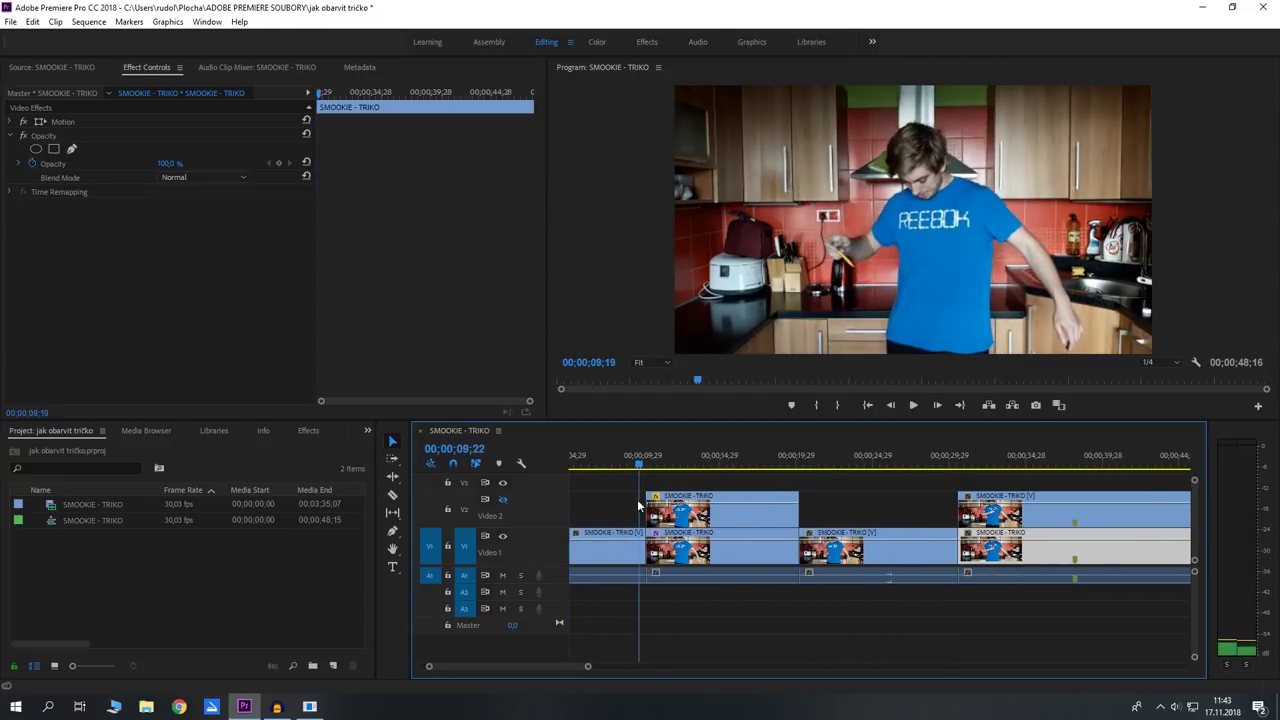
pyautogui.moveTo(637, 507); pyautogui.dragTo(717, 514)
pyautogui.press('space')
pyautogui.press('space')
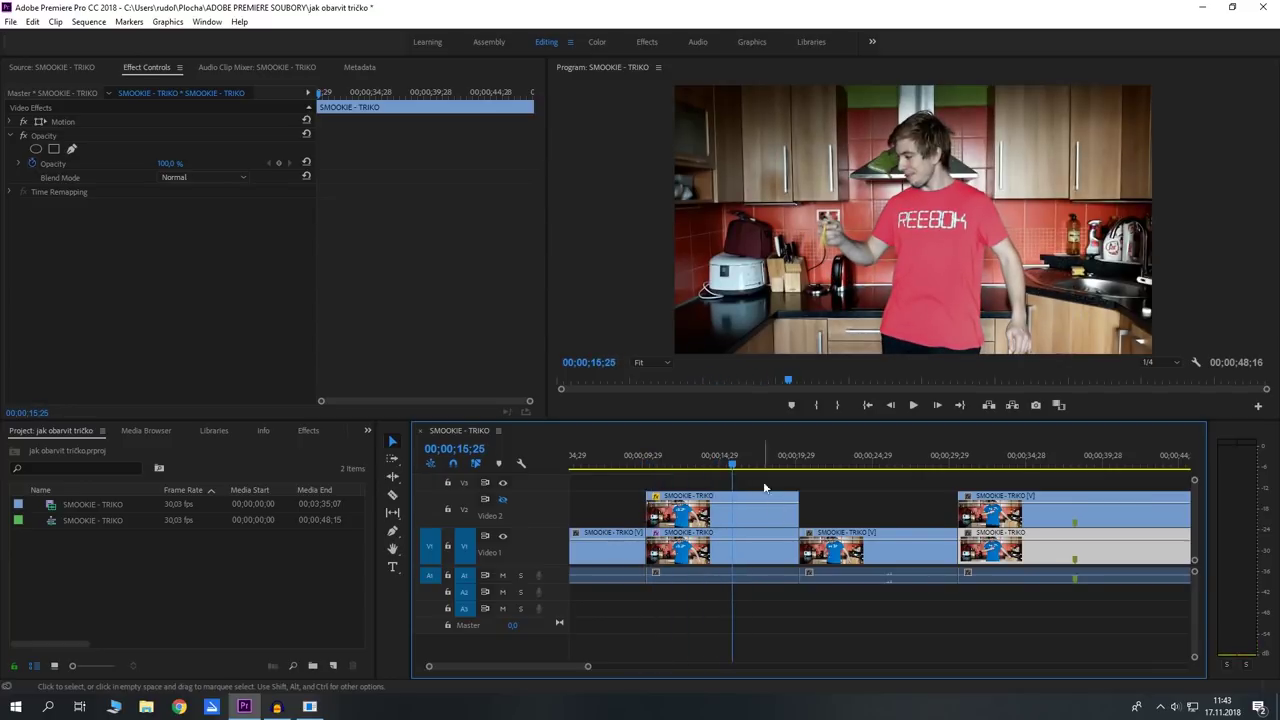
pyautogui.moveTo(655, 462)
pyautogui.mouseDown()
pyautogui.moveTo(1087, 462)
pyautogui.moveTo(886, 568)
pyautogui.mouseUp()
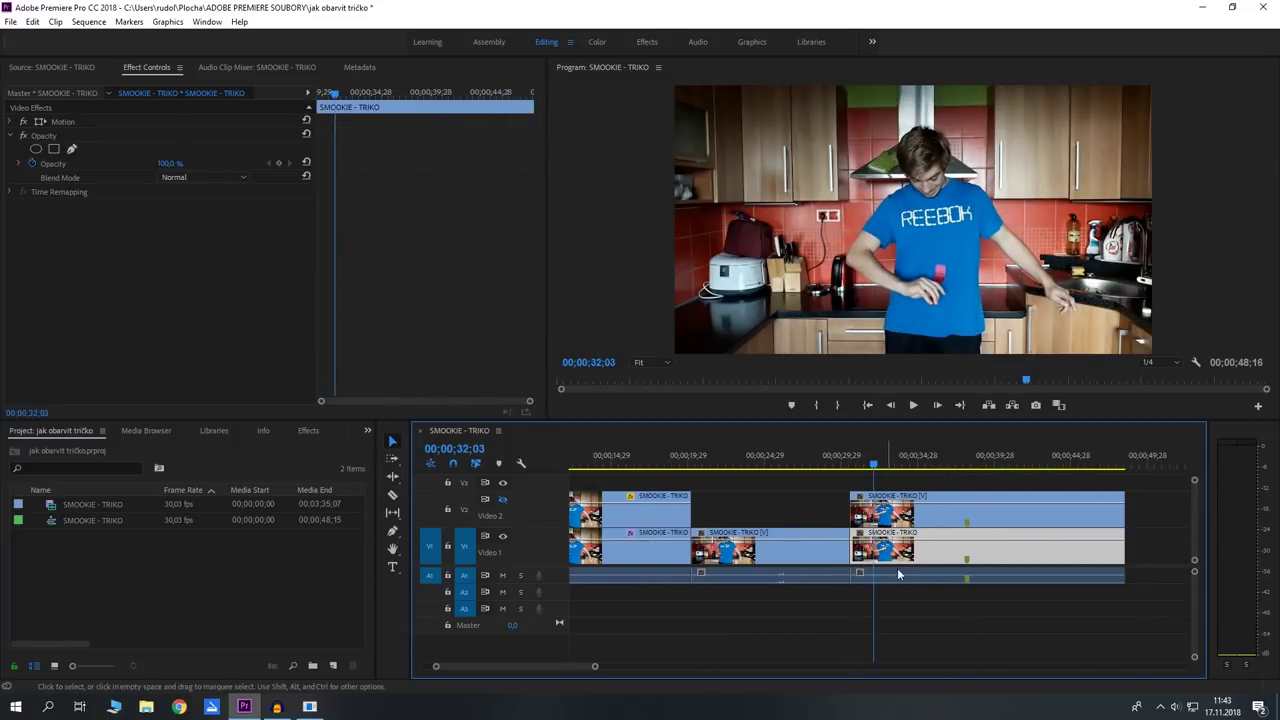
pyautogui.moveTo(880, 471); pyautogui.dragTo(850, 472)
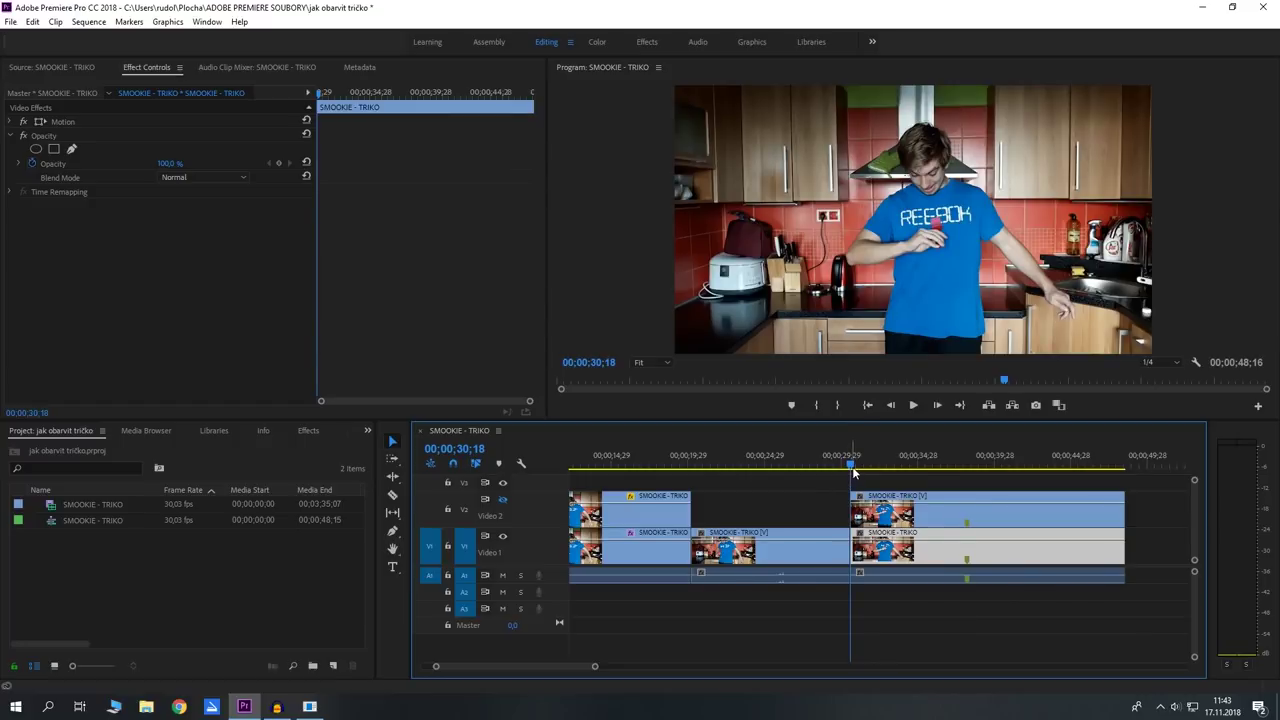
pyautogui.moveTo(850, 472); pyautogui.dragTo(848, 468)
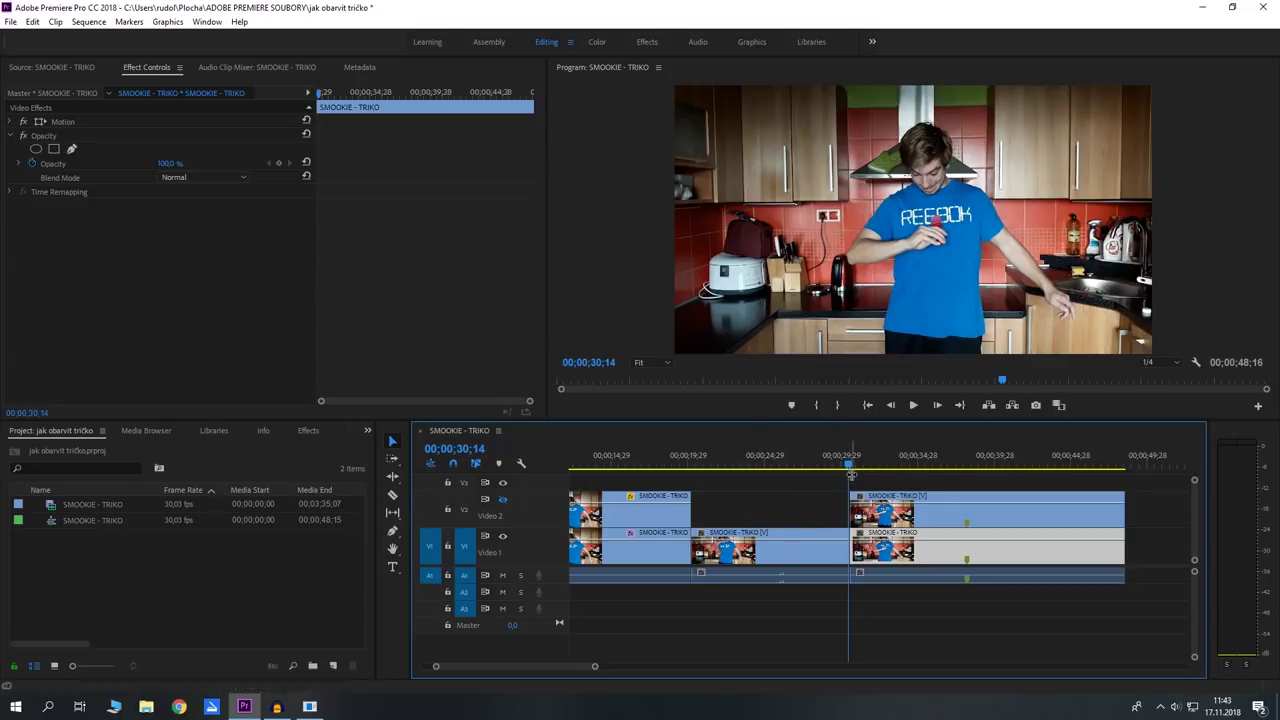
pyautogui.moveTo(765, 468); pyautogui.dragTo(622, 468)
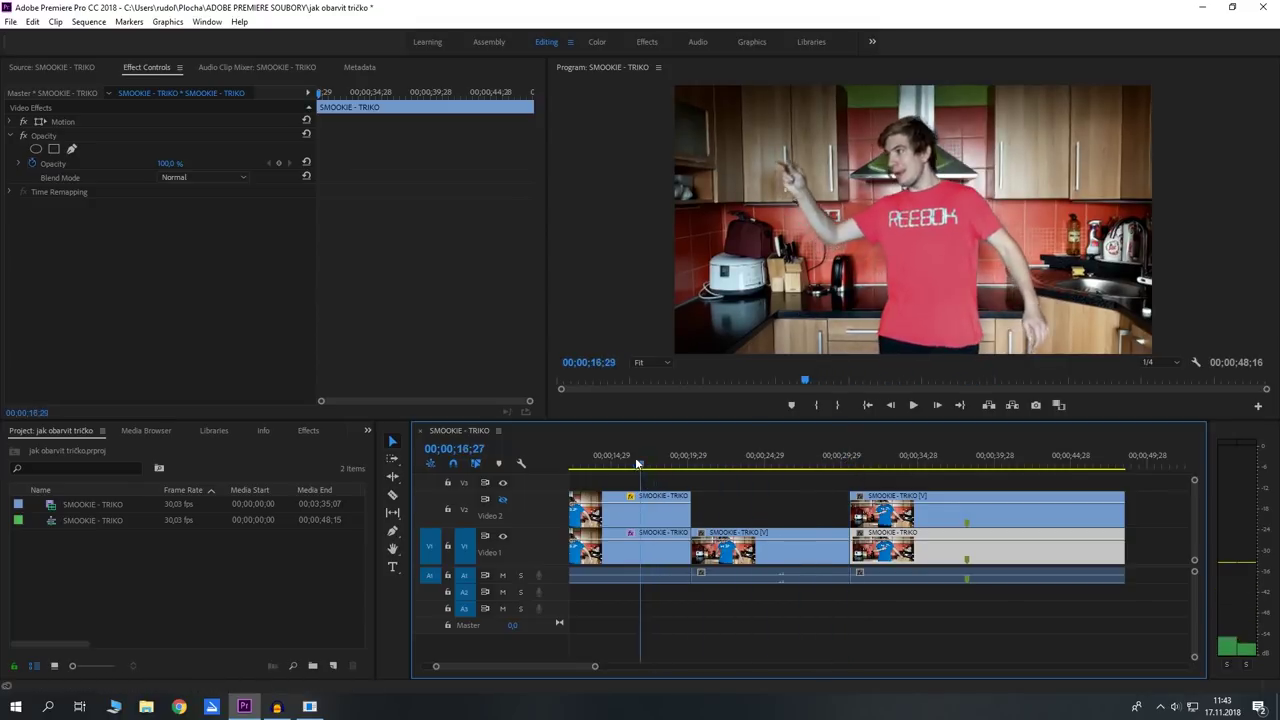
pyautogui.click(622, 555)
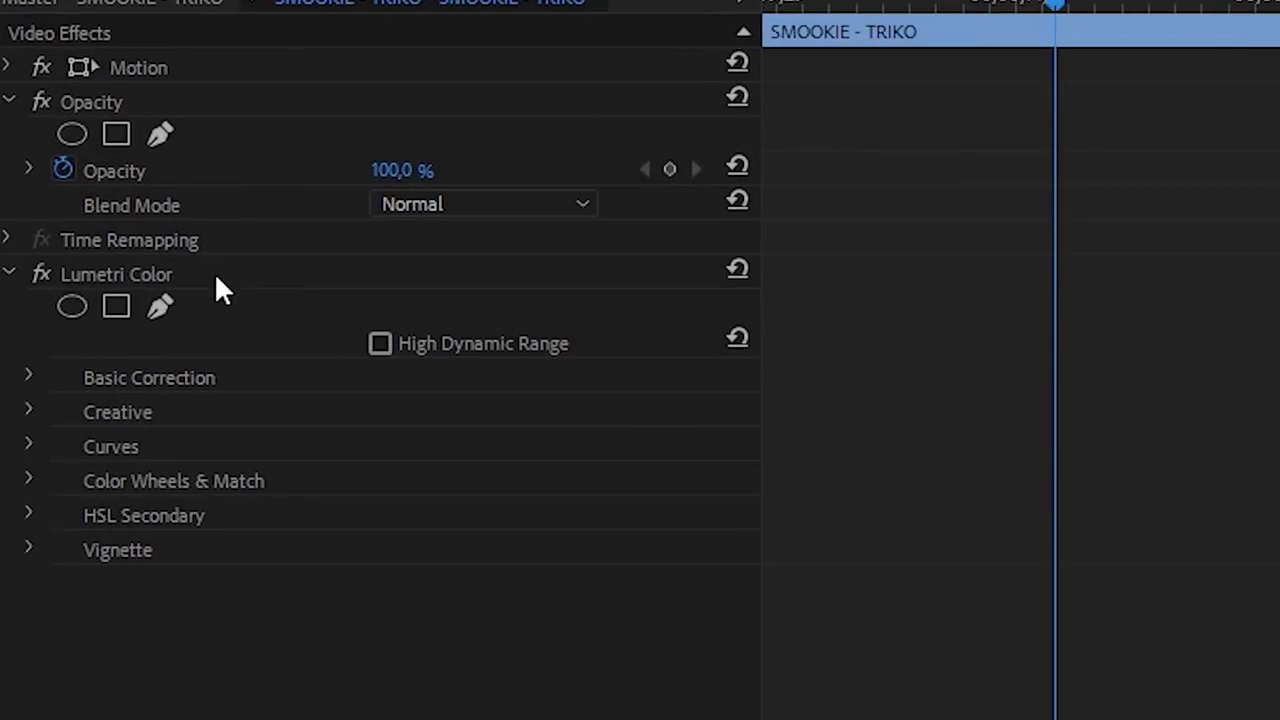
# Step: Copy the first V1 clip's Lumetri Color effect and select the later V1 clip
pyautogui.click(218, 276)
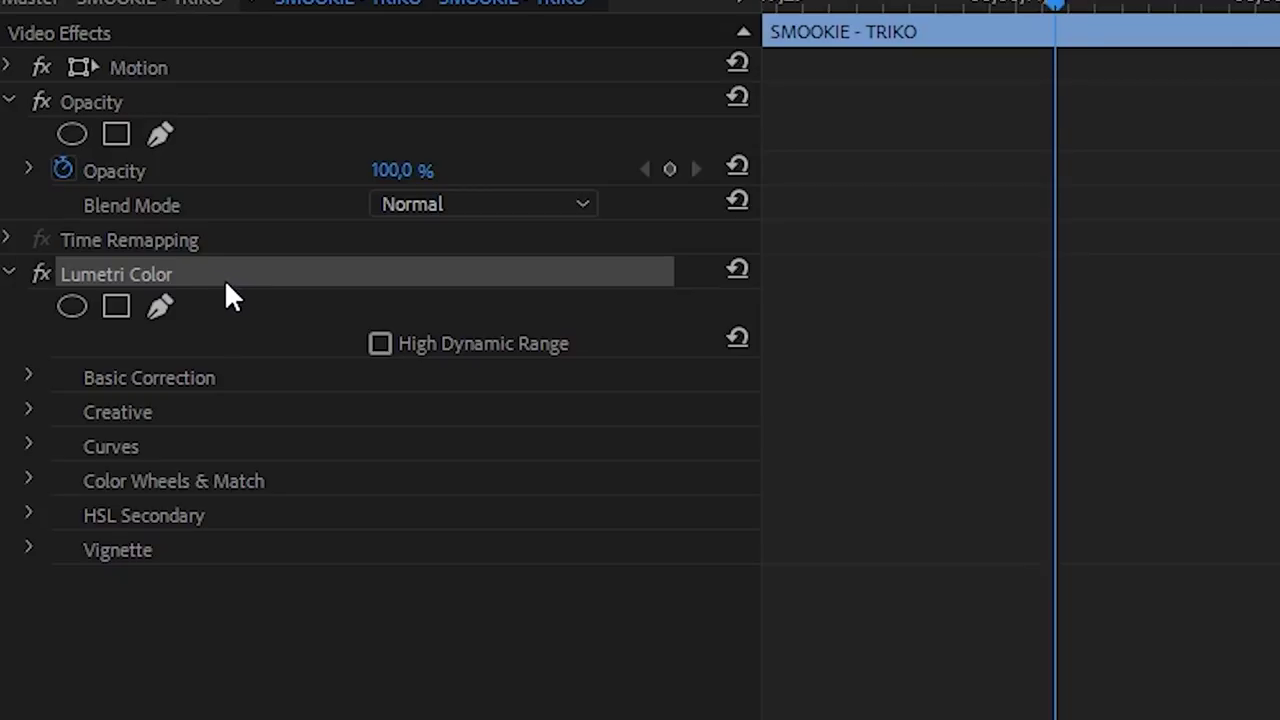
pyautogui.rightClick(234, 272)
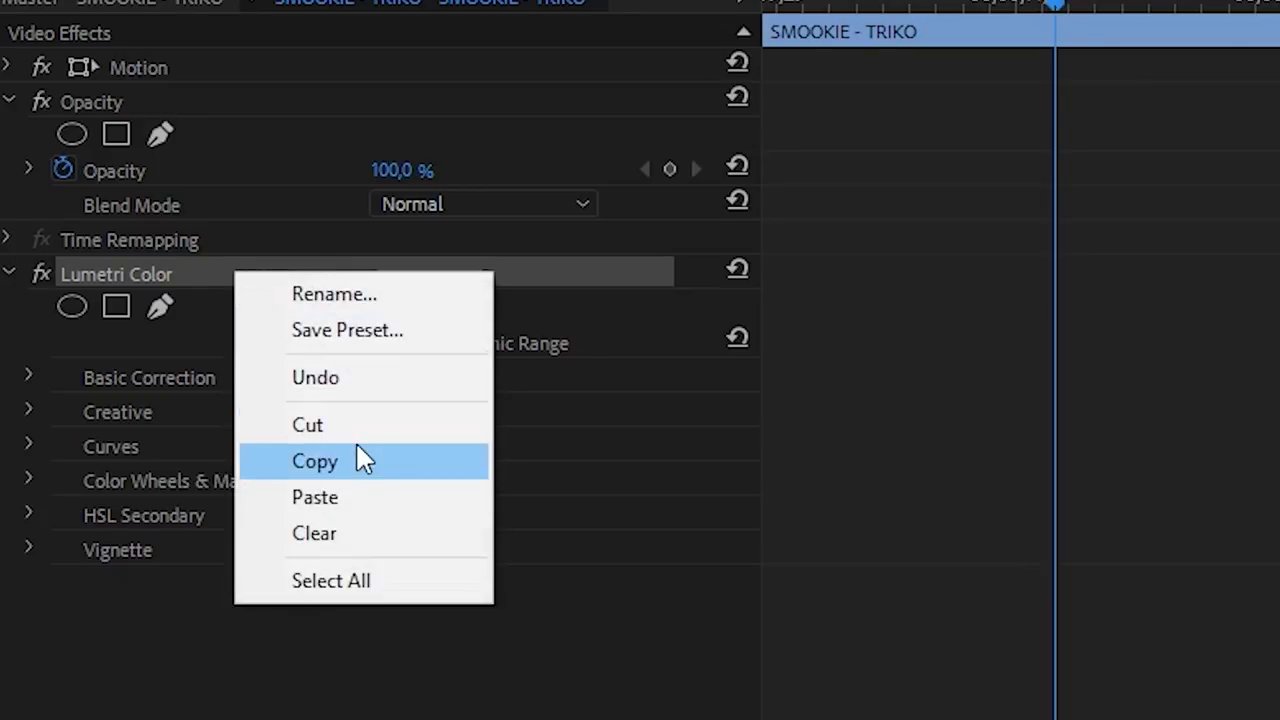
pyautogui.click(362, 461)
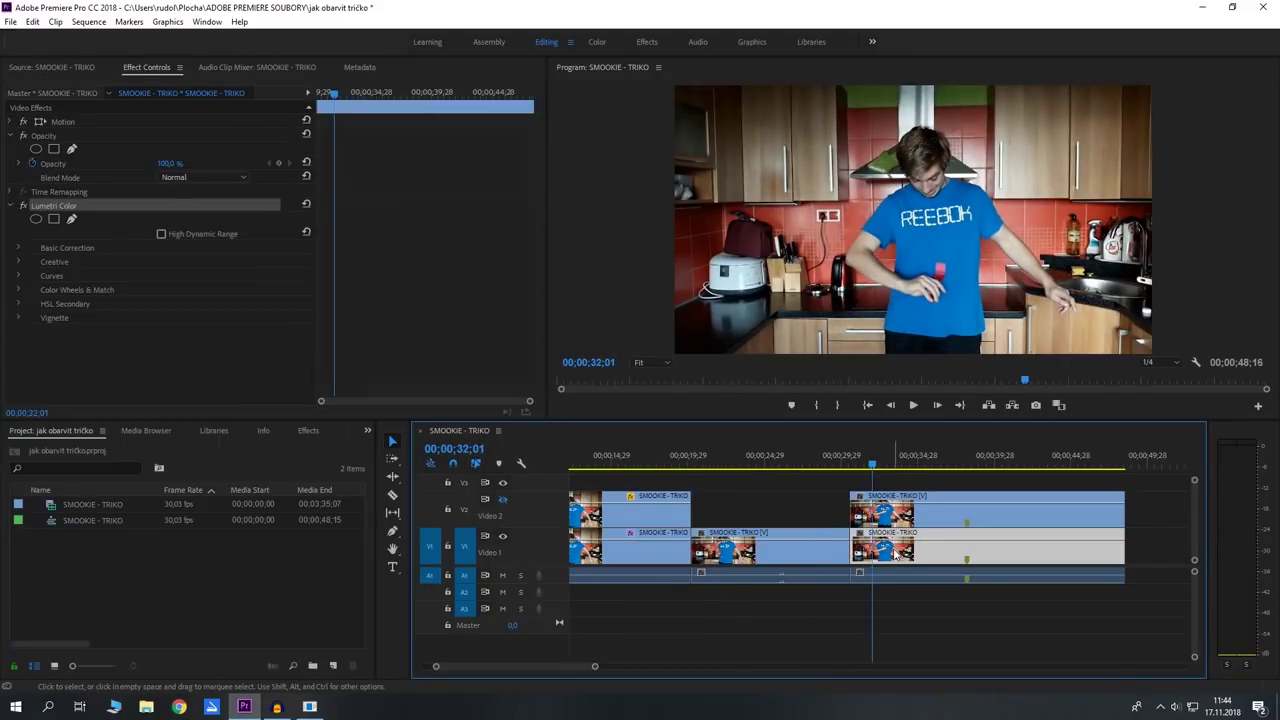
pyautogui.click(898, 539)
pyautogui.rightClick(909, 521)
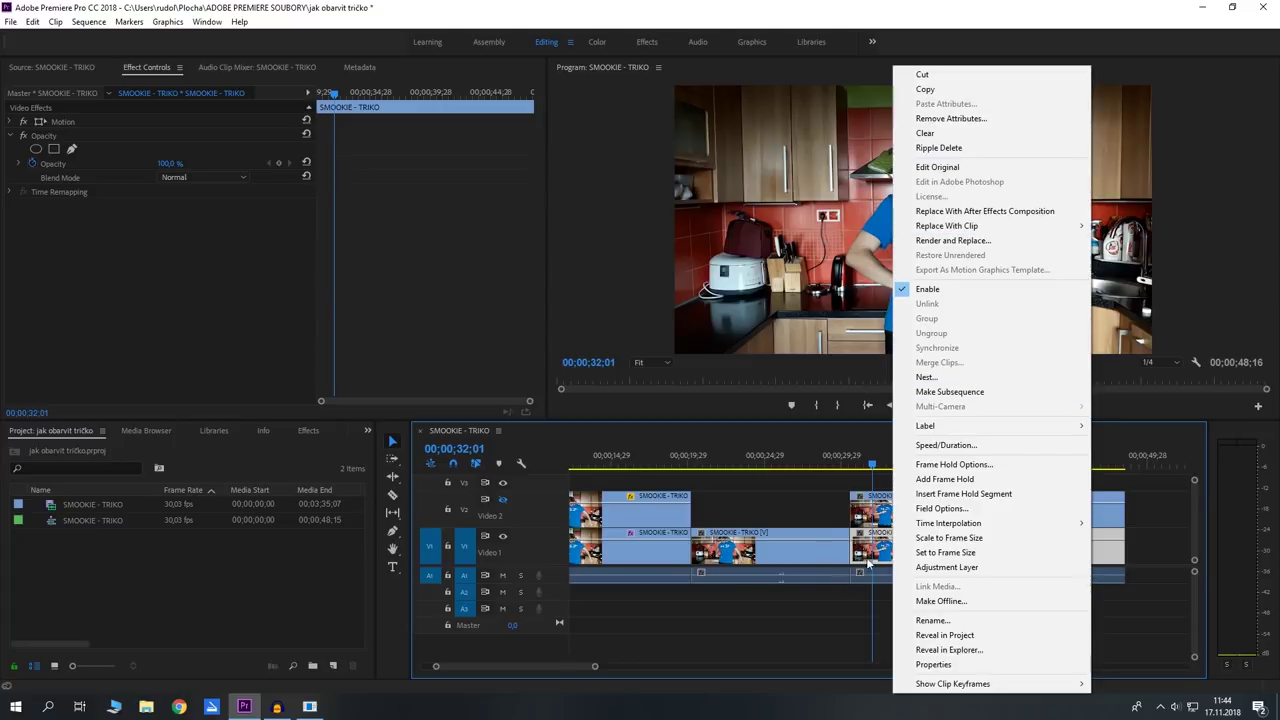
# Step: Paste the Lumetri grade onto the later V1 clip and scrub to preview its red shirt
pyautogui.click(868, 556)
pyautogui.click(882, 540)
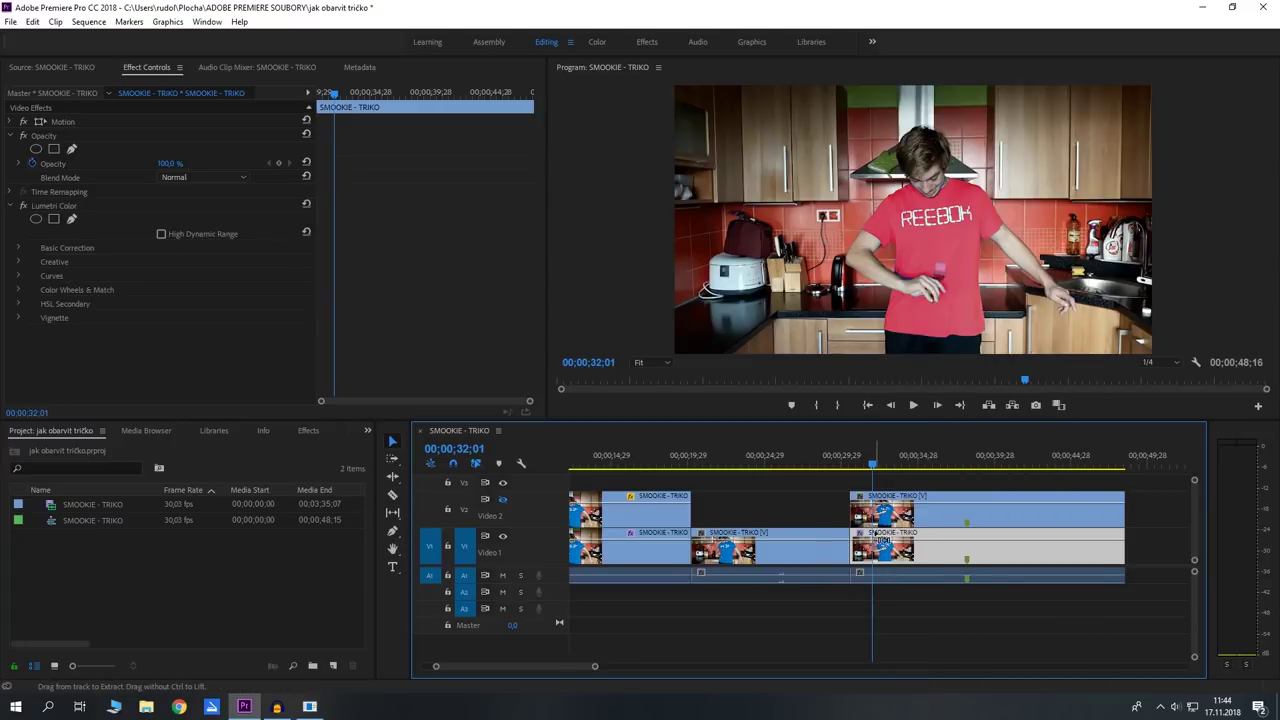
pyautogui.moveTo(878, 479); pyautogui.dragTo(866, 468)
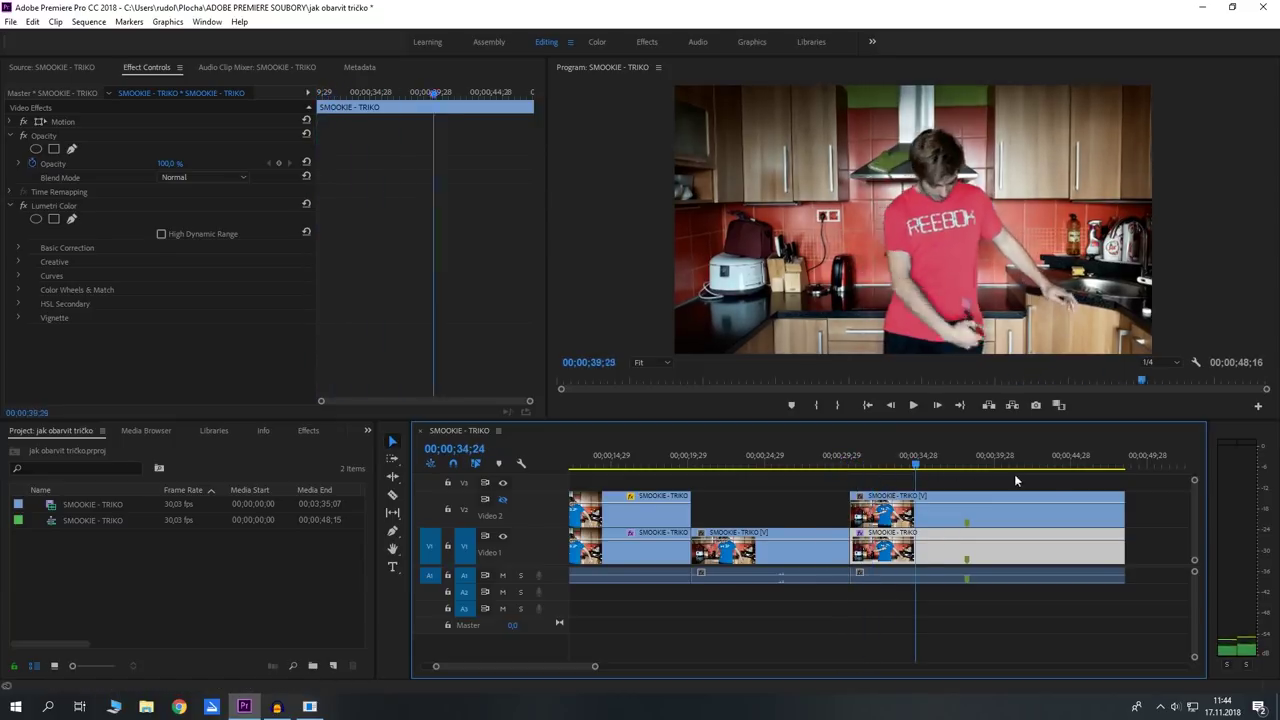
pyautogui.moveTo(872, 512)
pyautogui.mouseDown()
pyautogui.moveTo(891, 467)
pyautogui.moveTo(855, 467)
pyautogui.moveTo(857, 480)
pyautogui.mouseUp()
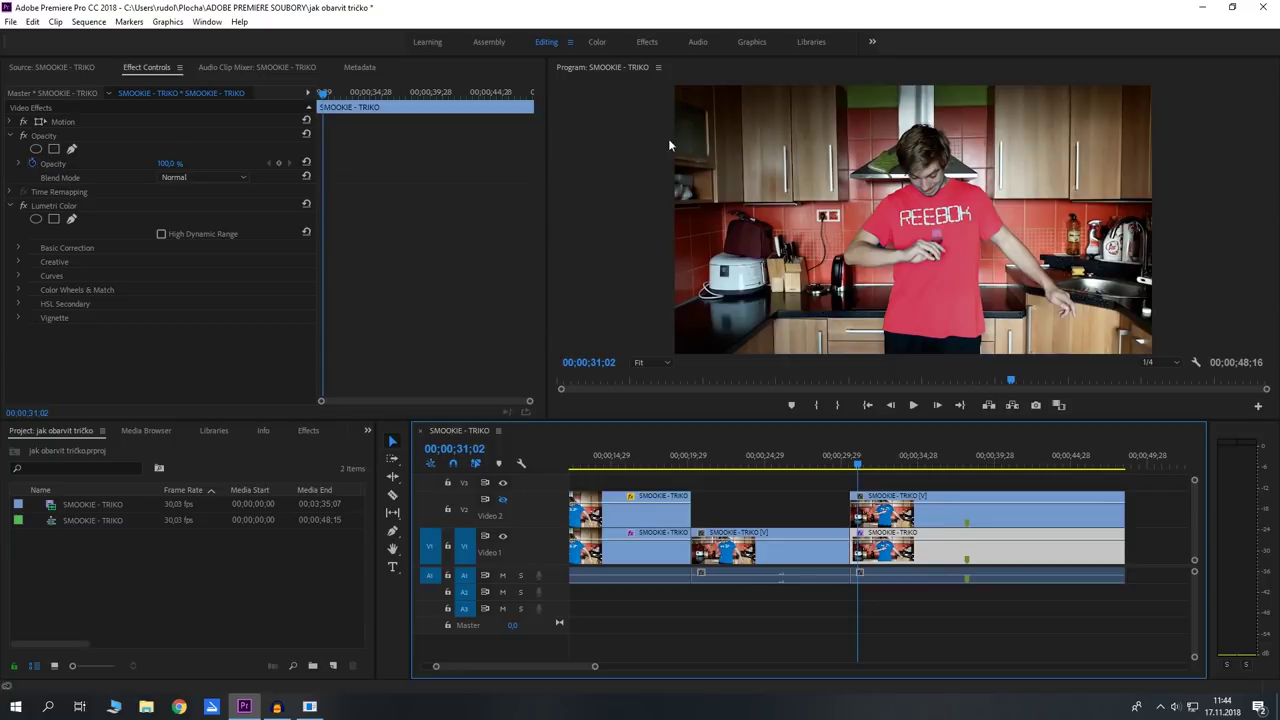
pyautogui.click(598, 44)
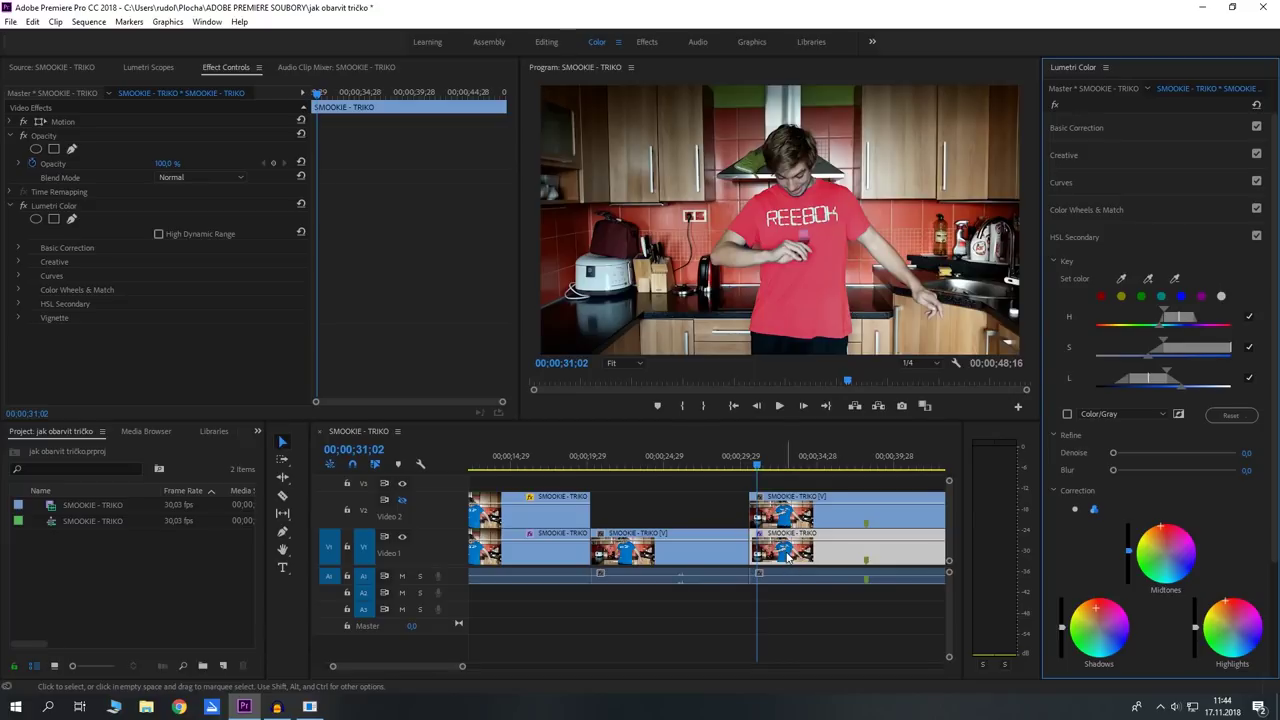
# Step: Shift the later clip's HSL Secondary tint to turn the shirt green, with slightly more contrast
pyautogui.click(725, 555)
pyautogui.click(762, 555)
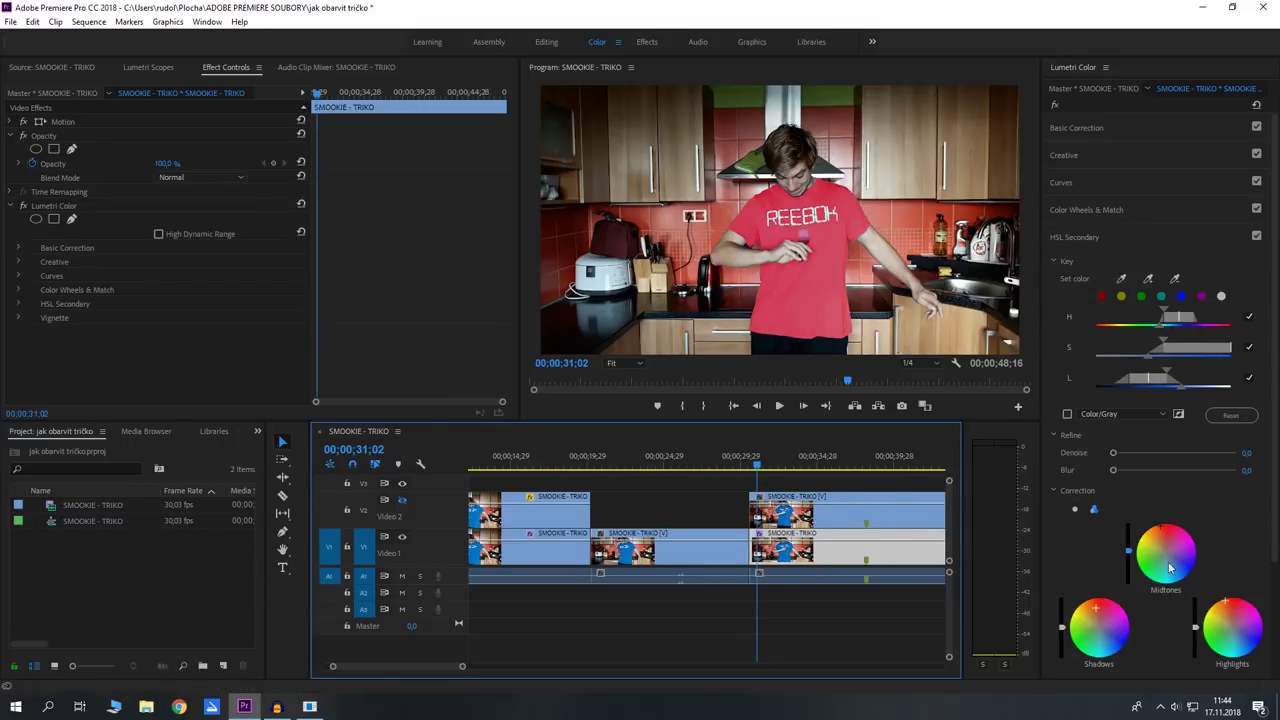
pyautogui.moveTo(1177, 568); pyautogui.dragTo(1153, 570)
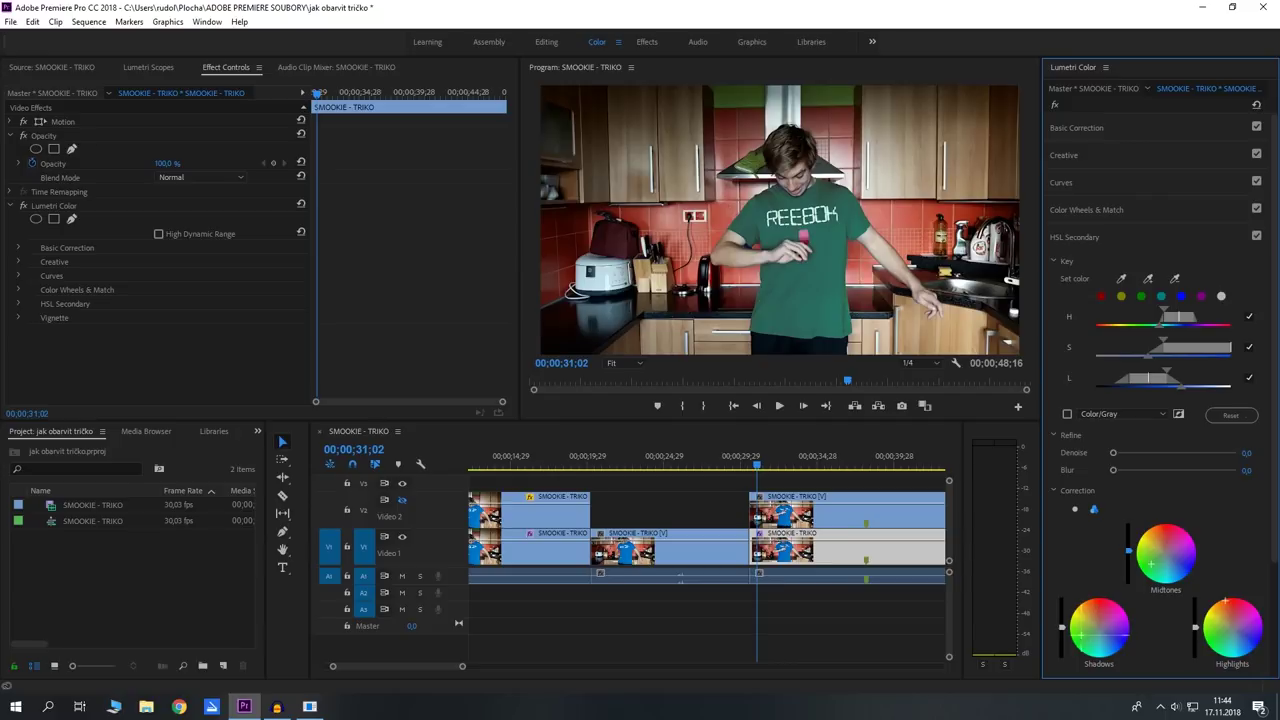
pyautogui.click(1218, 648)
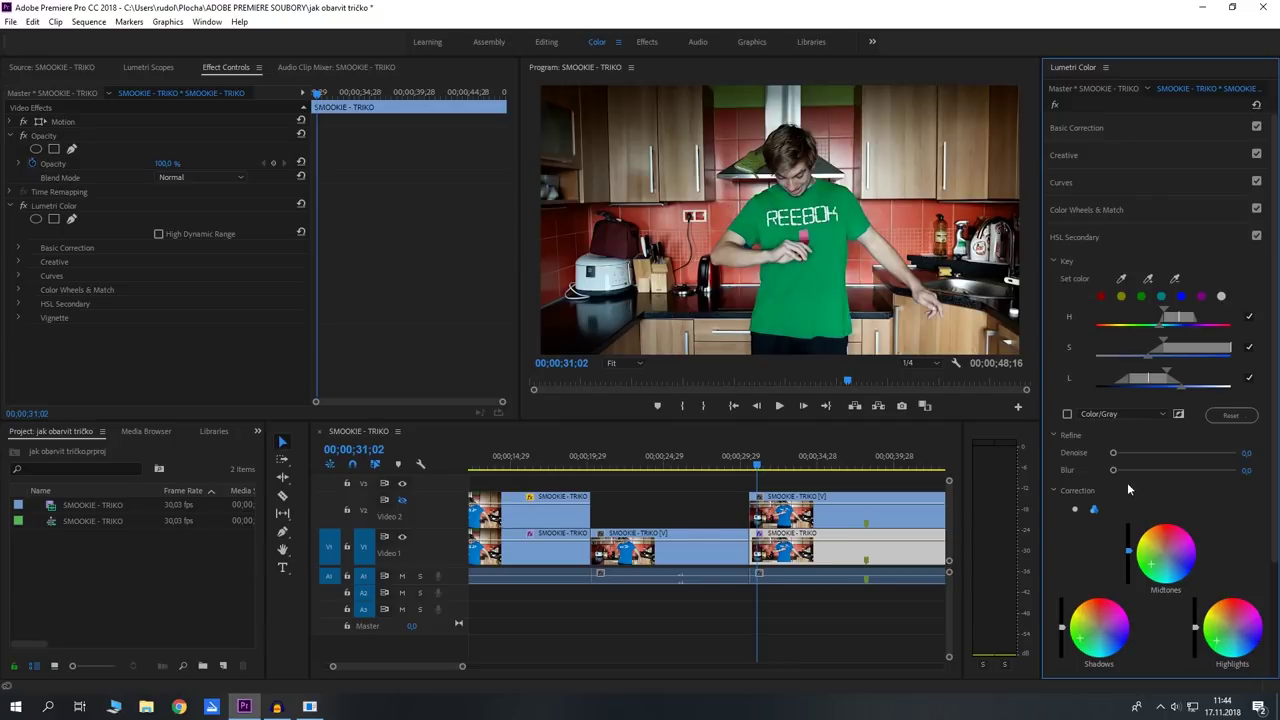
pyautogui.scroll(-3, 1232, 505)
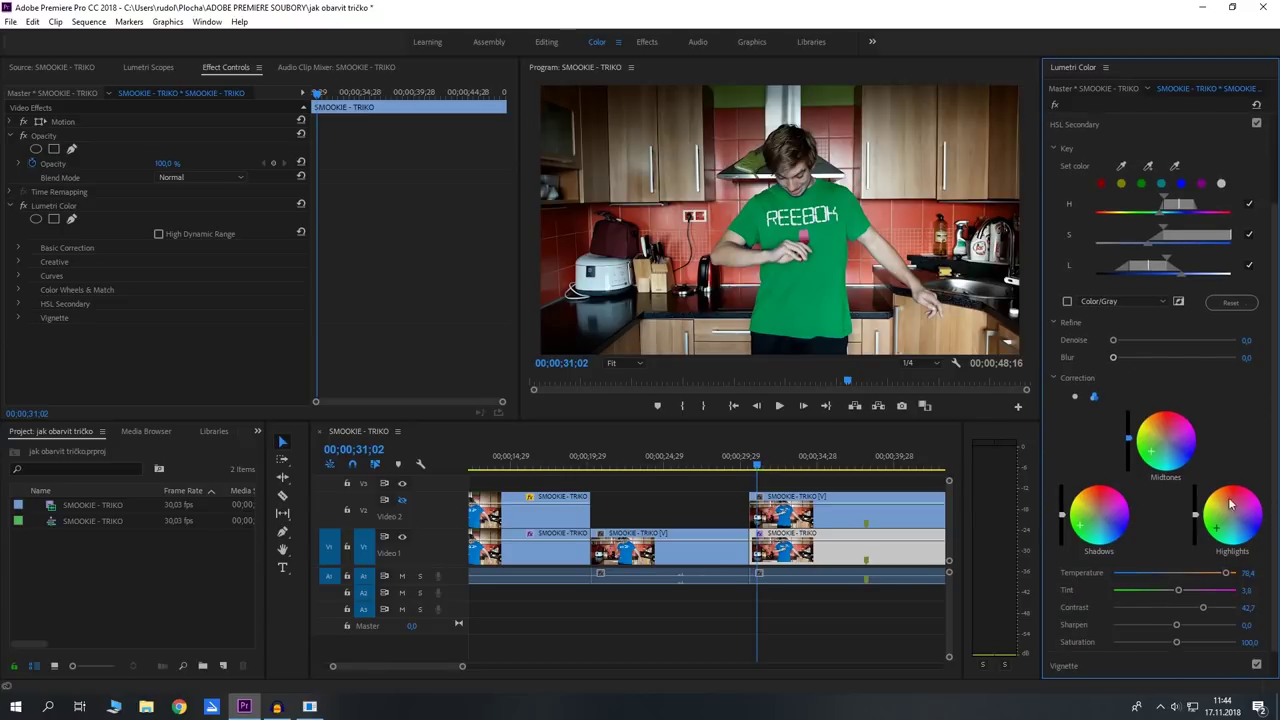
pyautogui.moveTo(1178, 589); pyautogui.dragTo(1142, 592)
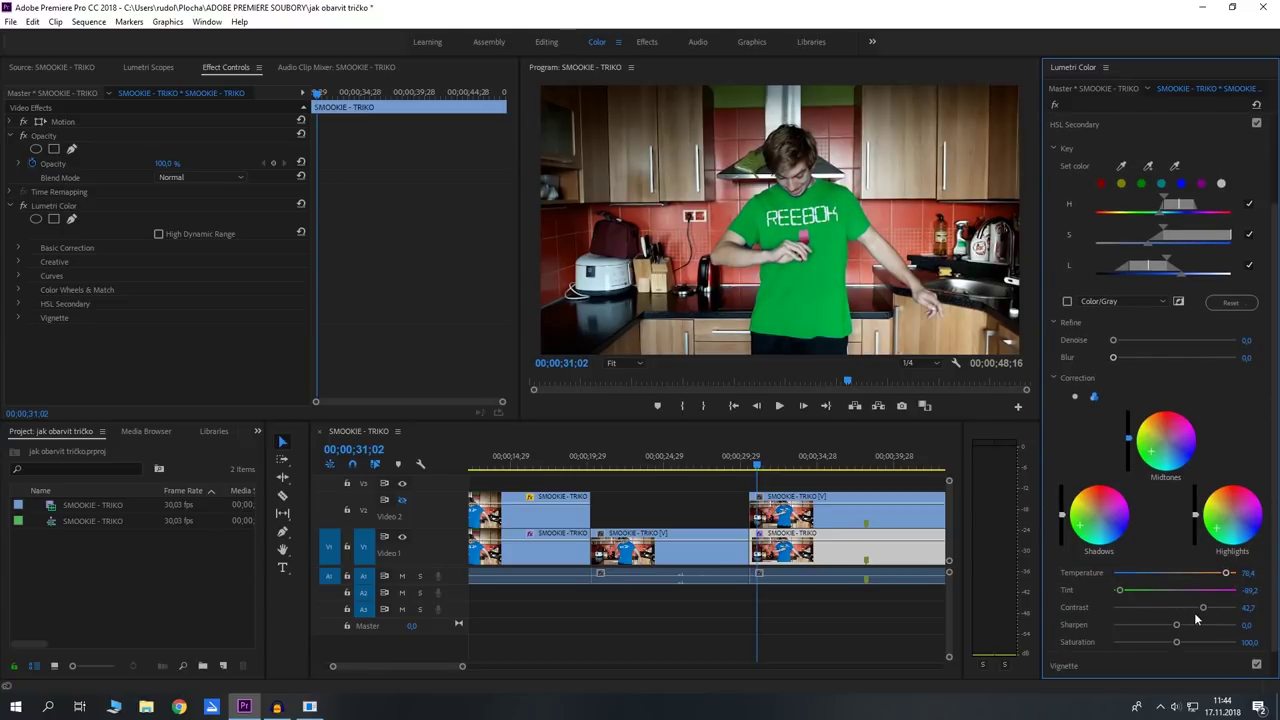
pyautogui.moveTo(1203, 607); pyautogui.dragTo(1206, 608)
pyautogui.click(546, 42)
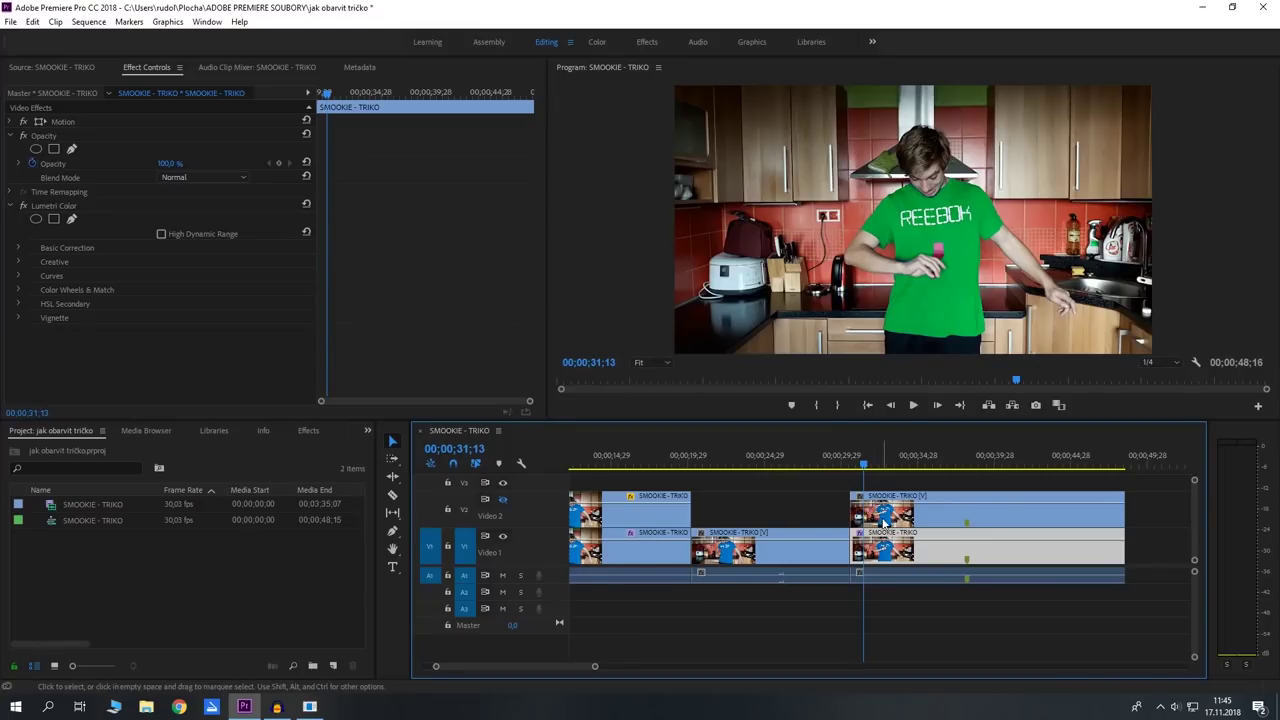
# Step: Select the V1 clip and move the playhead to 00;00;30;18, where the brush meets the shirt
pyautogui.click(883, 531)
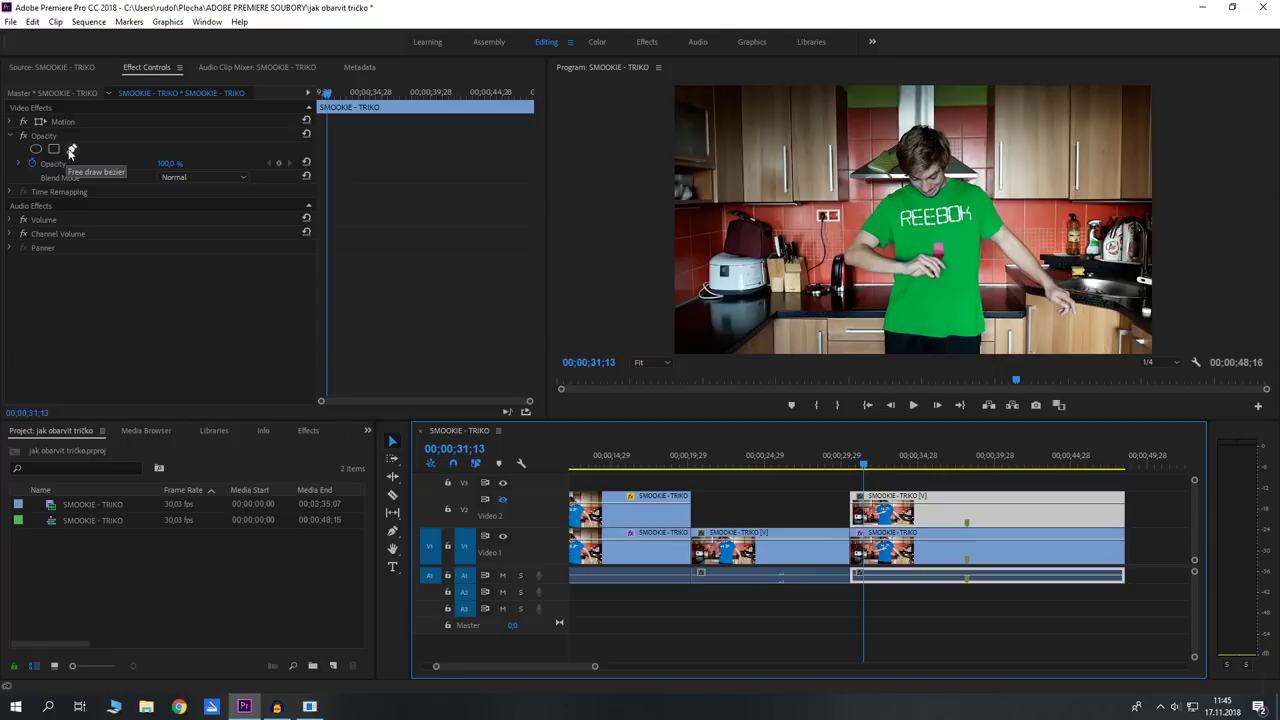
pyautogui.click(853, 466)
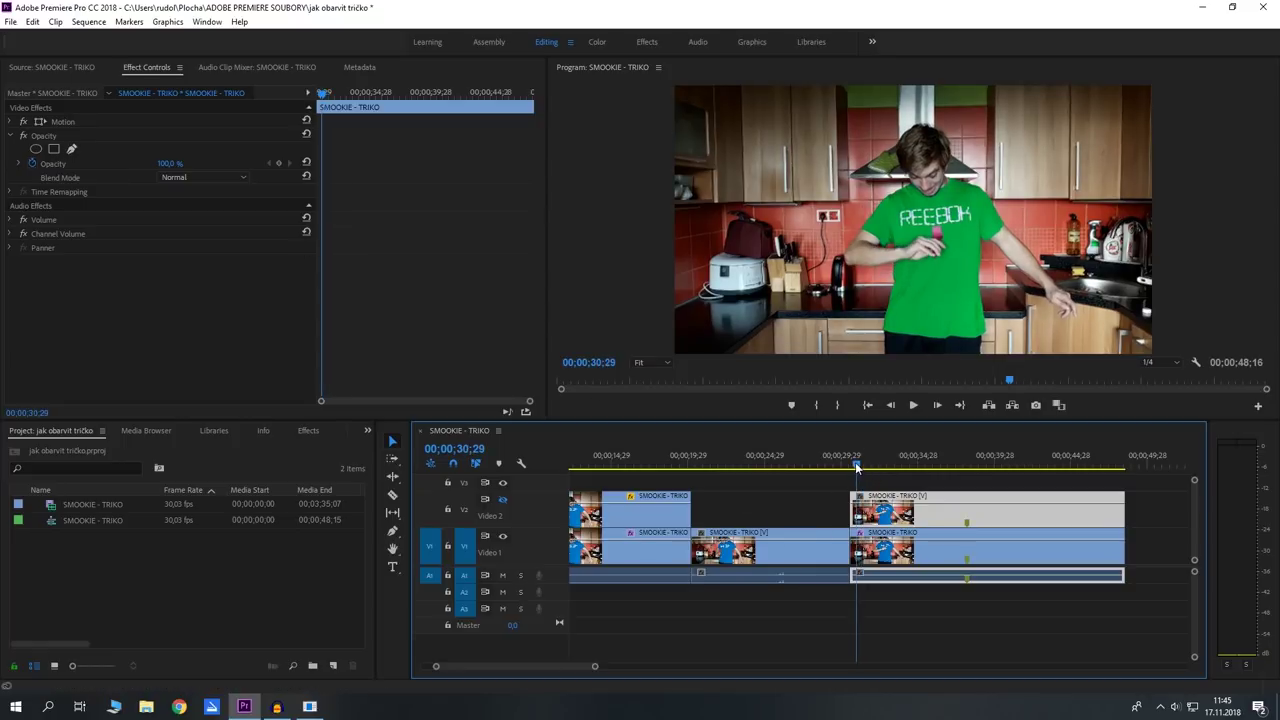
pyautogui.moveTo(853, 466); pyautogui.dragTo(851, 468)
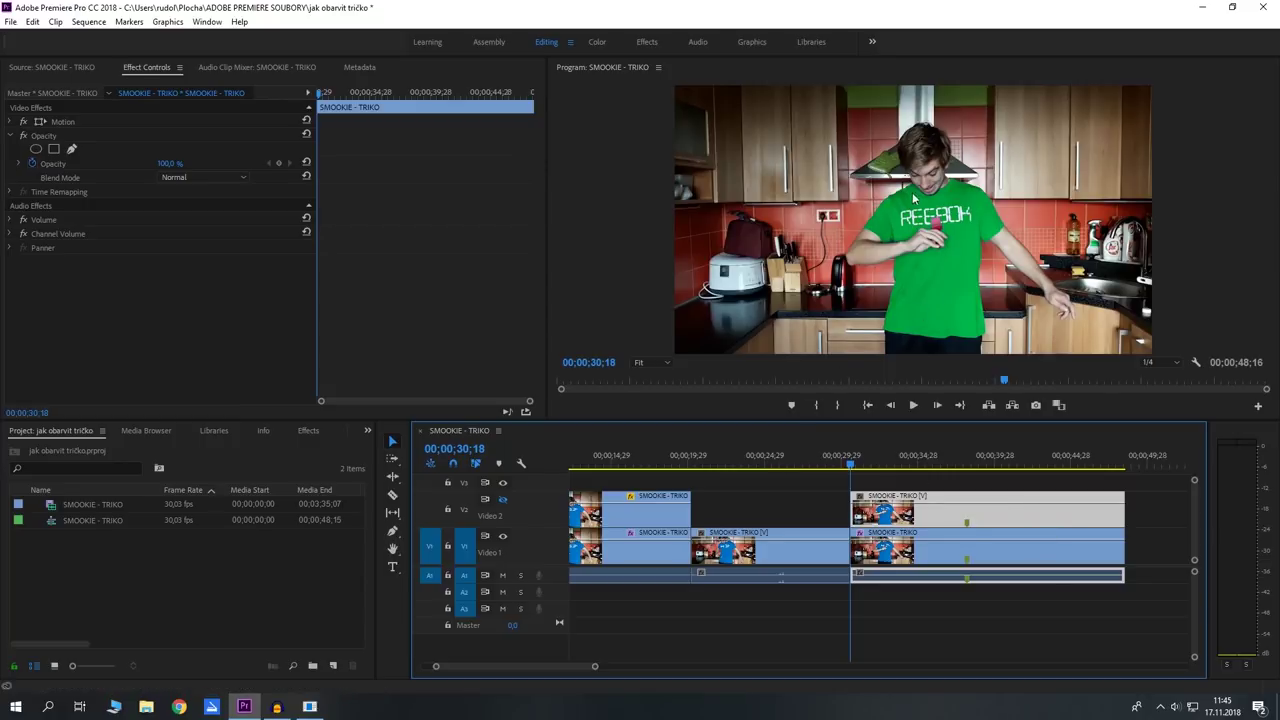
pyautogui.click(638, 362)
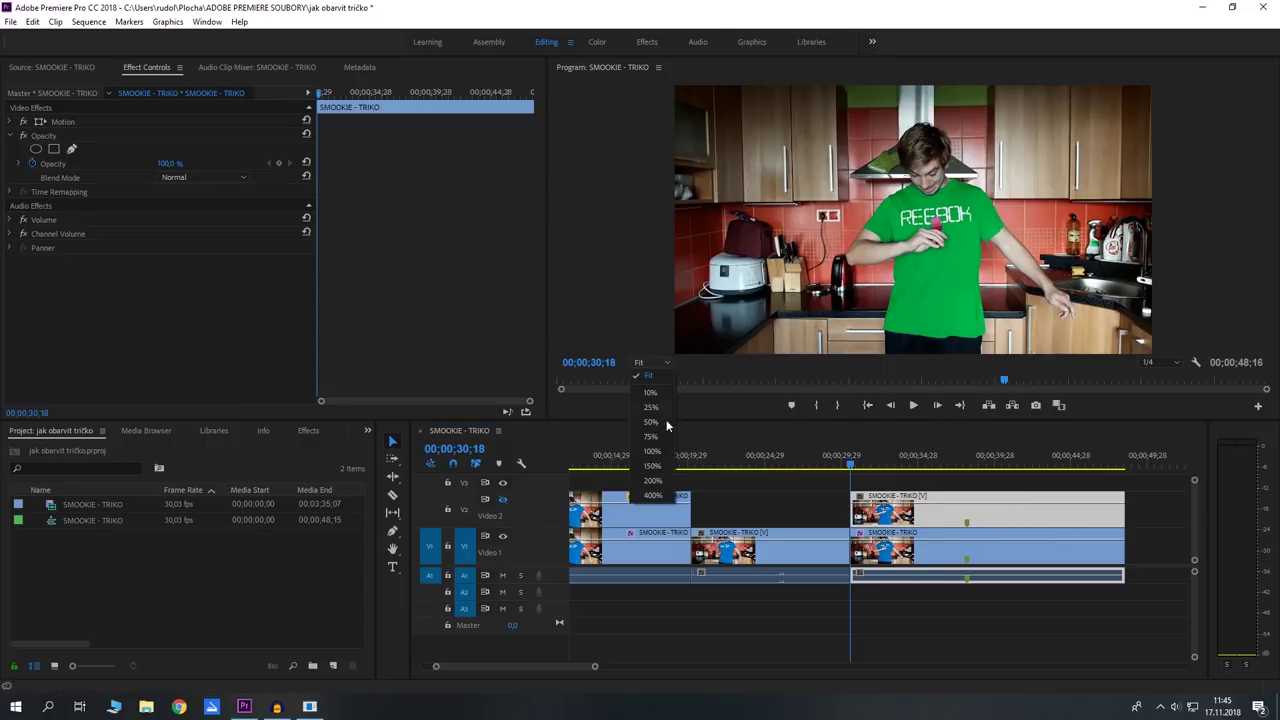
# Step: At 200% monitor zoom, draw a closed pen mask around the brush tip on the shirt logo
pyautogui.click(653, 480)
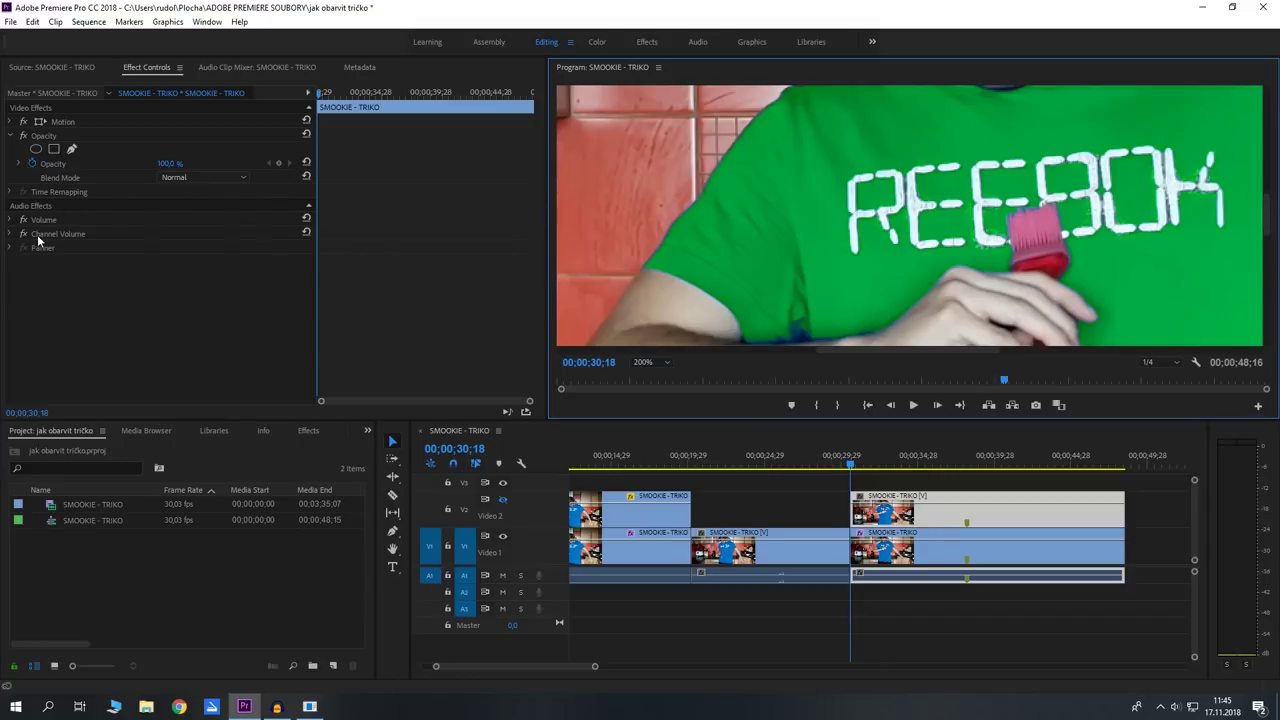
pyautogui.click(72, 150)
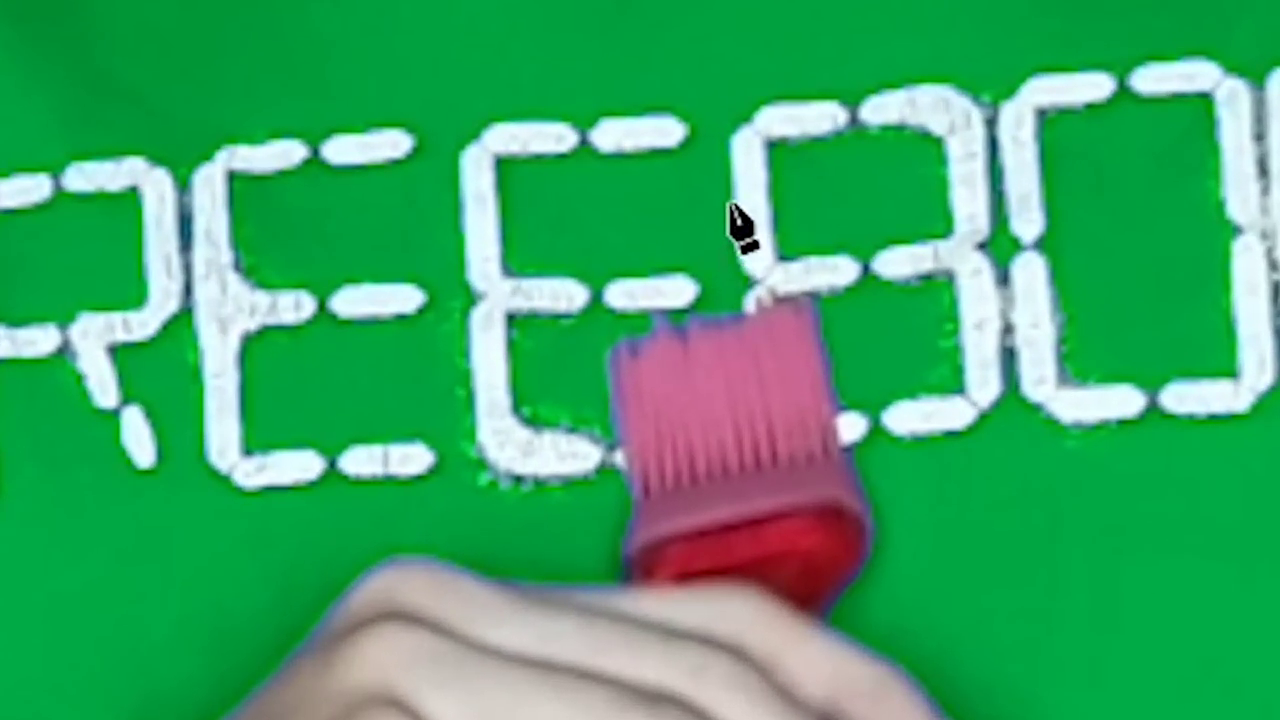
pyautogui.click(1028, 182)
pyautogui.click(623, 241)
pyautogui.click(600, 308)
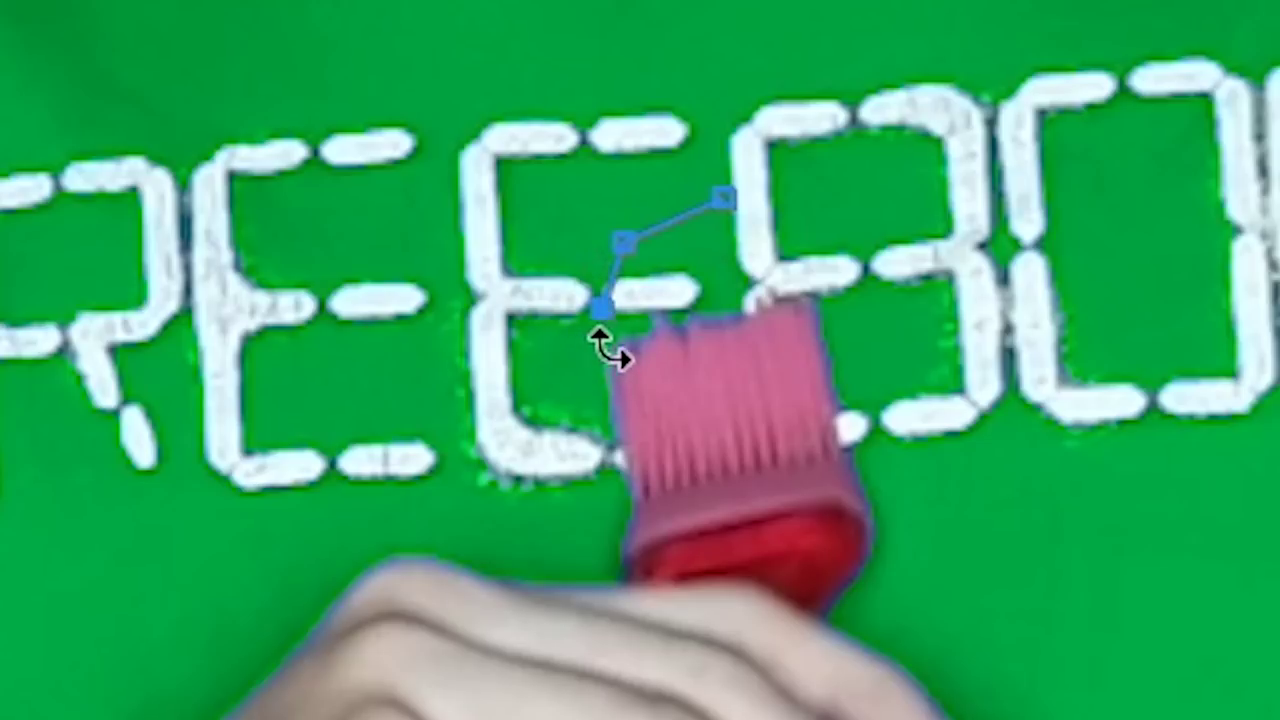
pyautogui.click(619, 378)
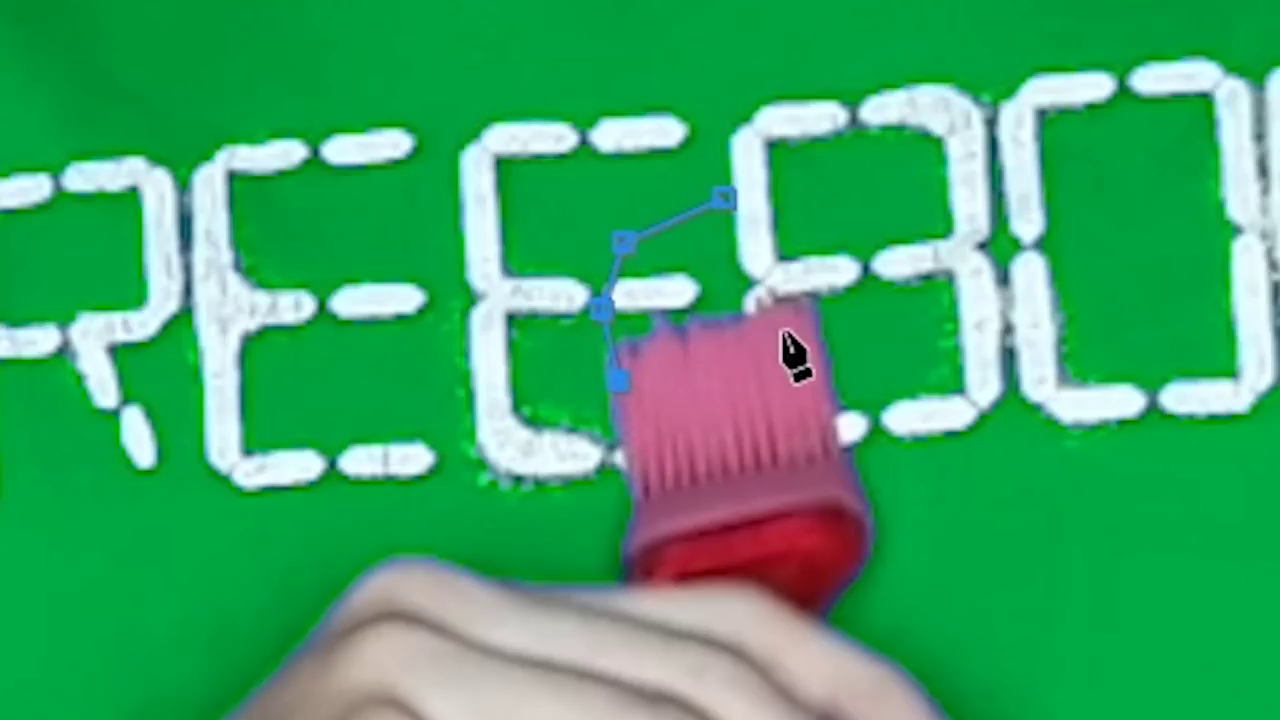
pyautogui.click(779, 332)
pyautogui.click(845, 282)
pyautogui.click(801, 208)
pyautogui.click(724, 199)
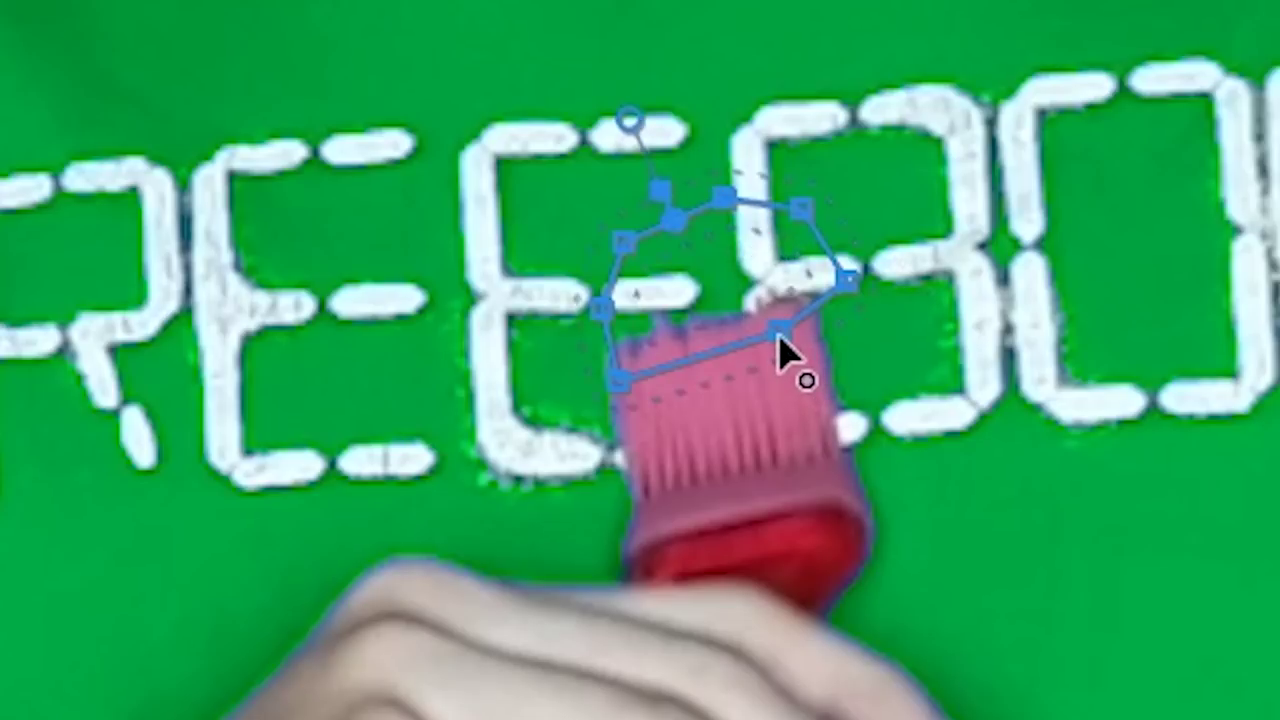
# Step: Reshape the mask's vertices to fit the bristles, rotate it level, and invert it
pyautogui.moveTo(779, 332); pyautogui.dragTo(762, 310)
pyautogui.moveTo(619, 378); pyautogui.dragTo(607, 373)
pyautogui.moveTo(845, 290); pyautogui.dragTo(810, 307)
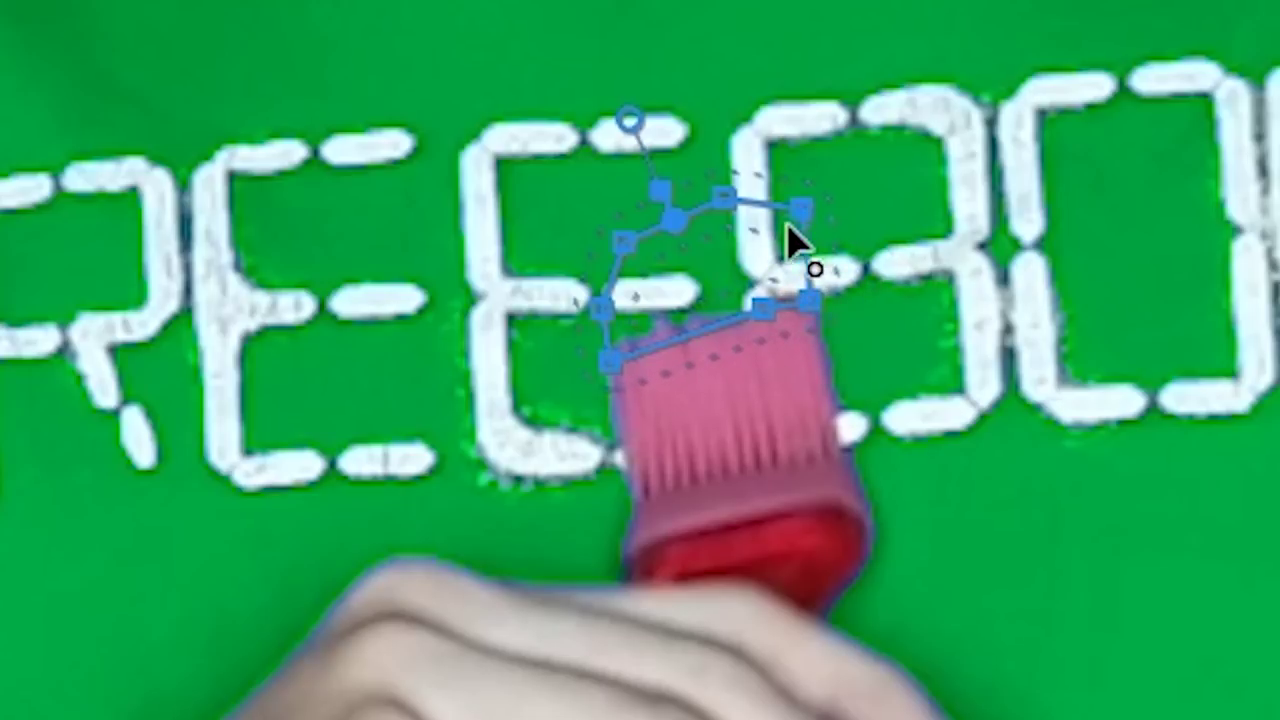
pyautogui.moveTo(802, 210); pyautogui.dragTo(766, 267)
pyautogui.moveTo(674, 233)
pyautogui.mouseDown()
pyautogui.moveTo(677, 262)
pyautogui.moveTo(640, 314)
pyautogui.moveTo(603, 306)
pyautogui.mouseUp()
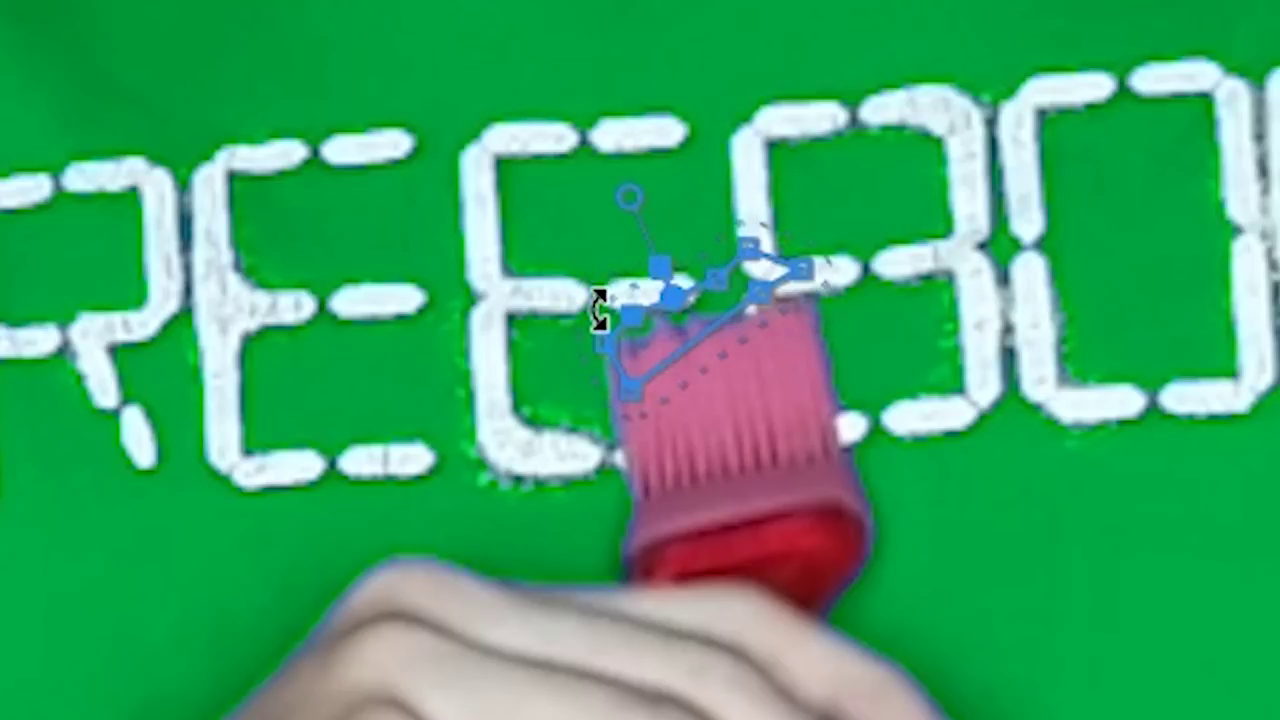
pyautogui.moveTo(833, 237); pyautogui.dragTo(837, 300)
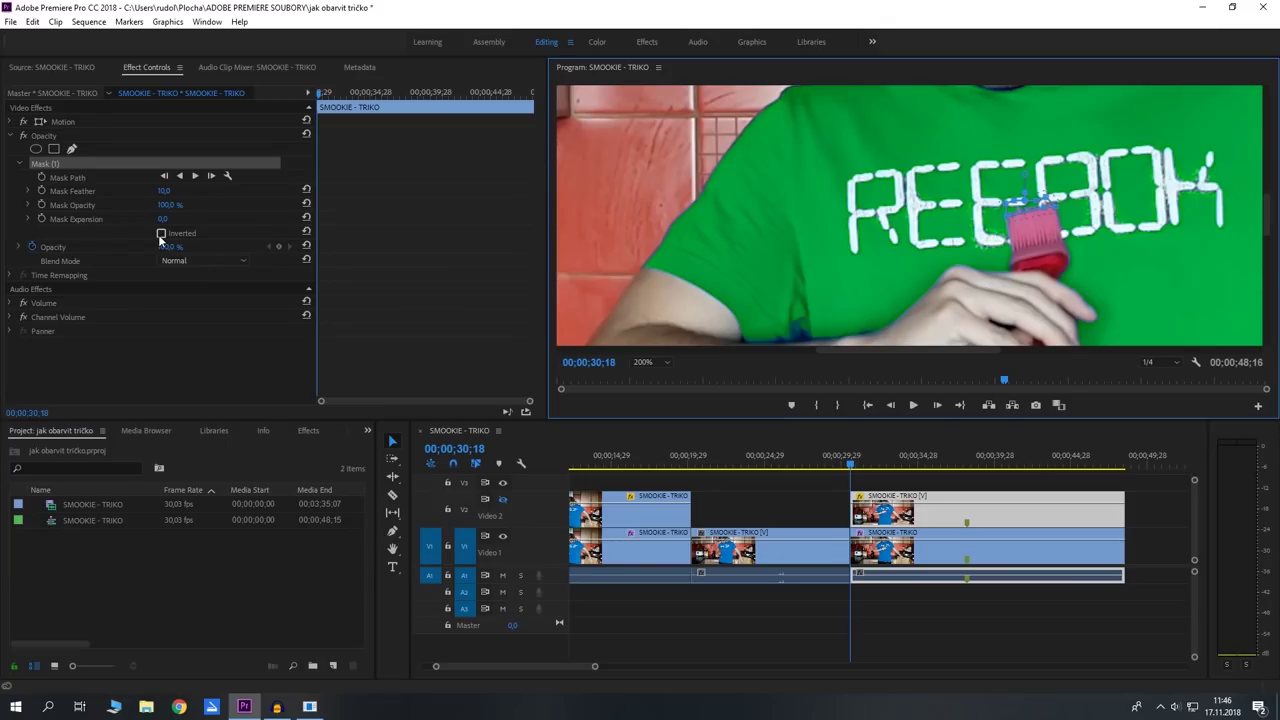
pyautogui.click(161, 234)
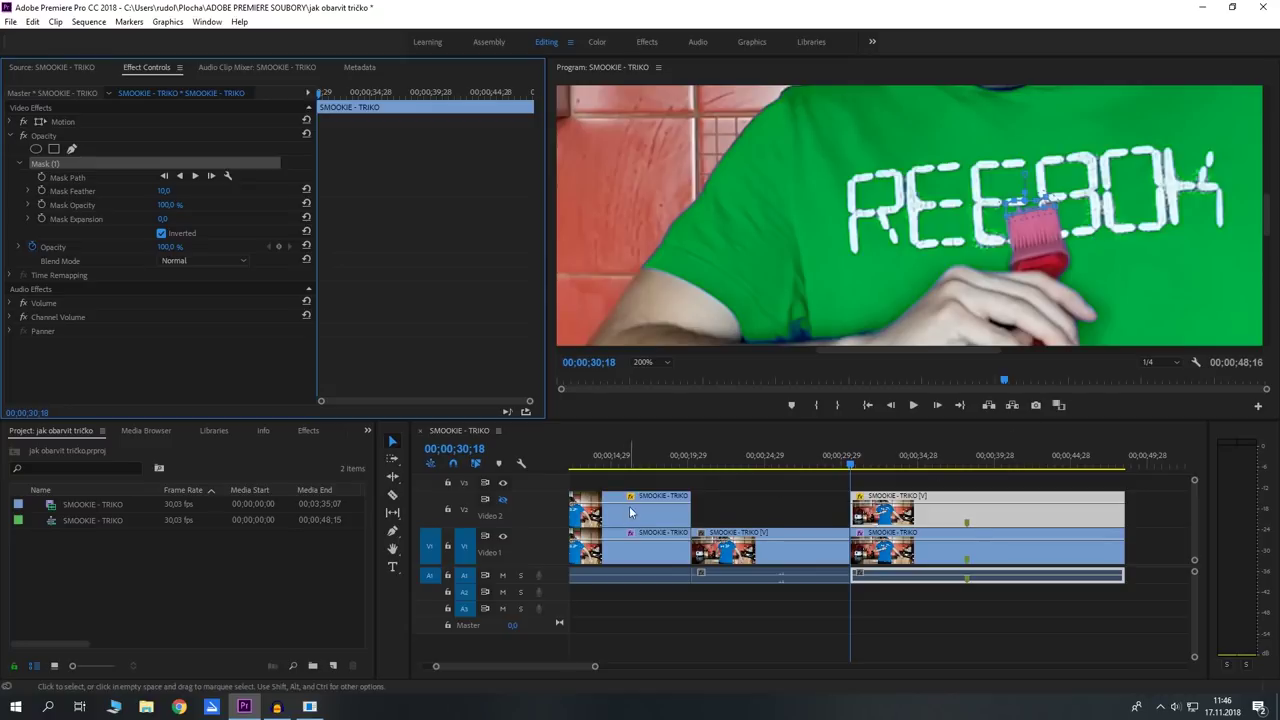
# Step: Hide track V2's output and set the first Mask Path keyframe at 00;00;30;18
pyautogui.click(504, 500)
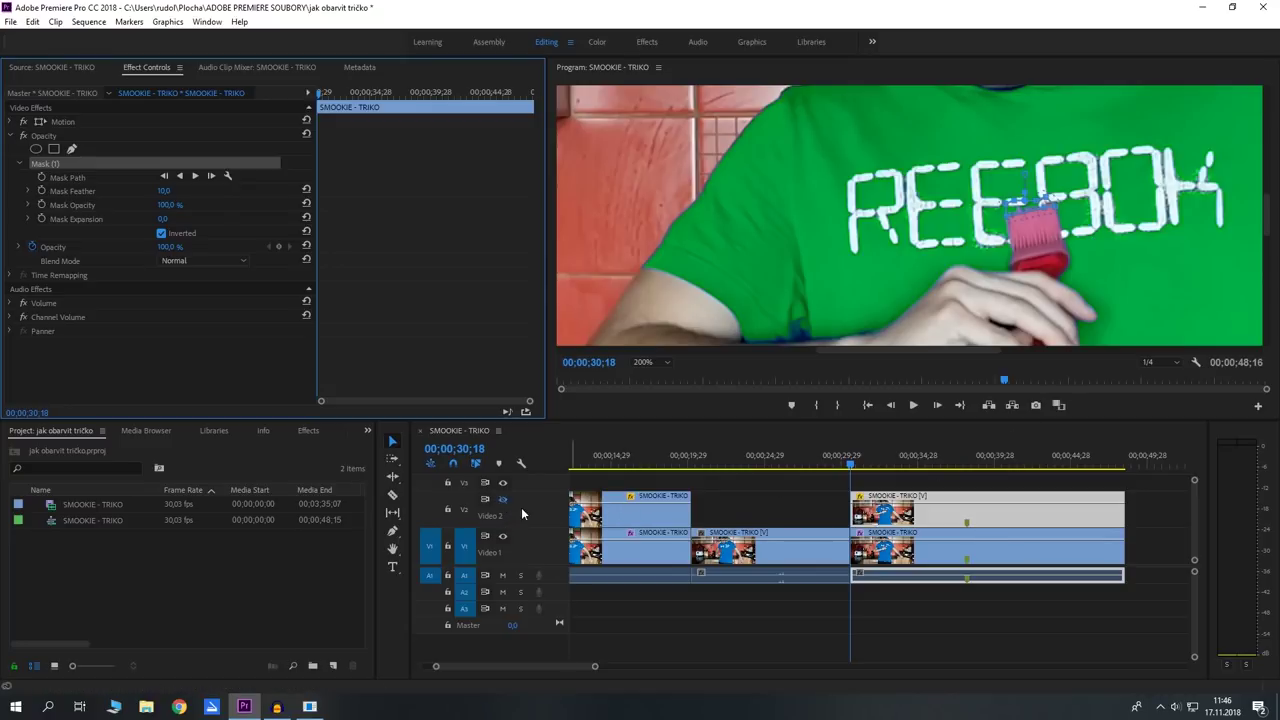
pyautogui.click(506, 500)
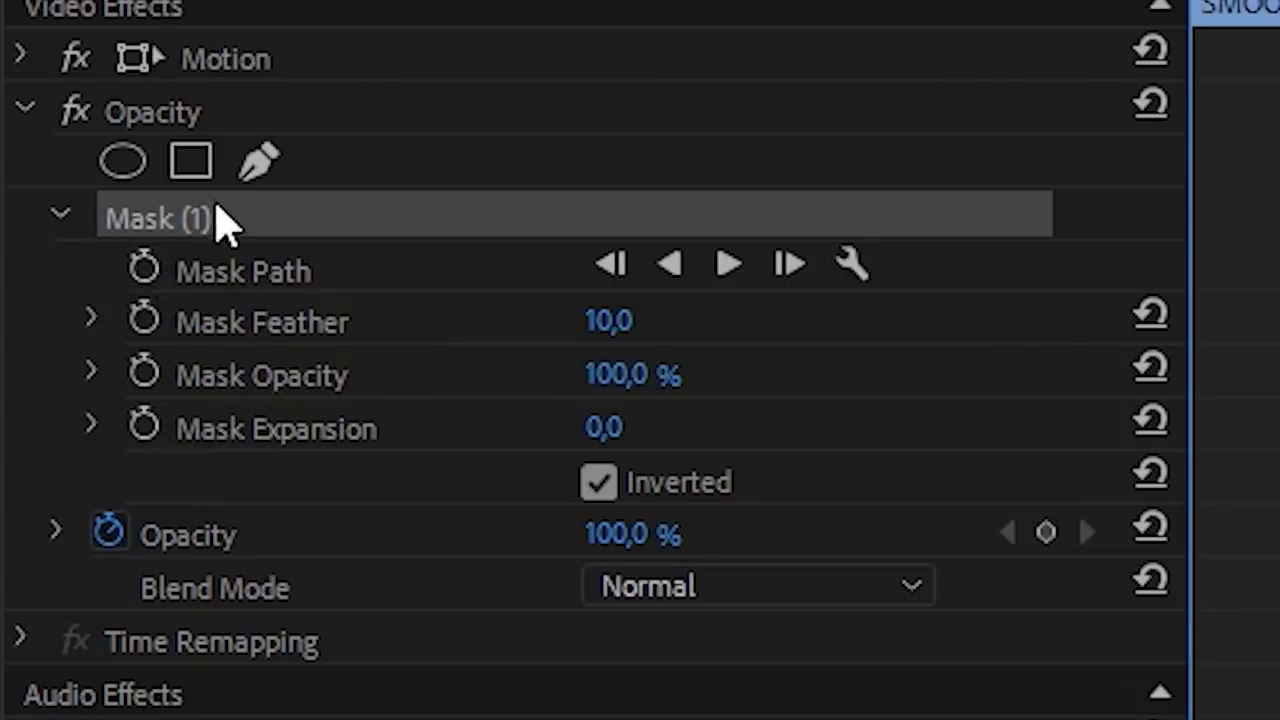
pyautogui.click(143, 271)
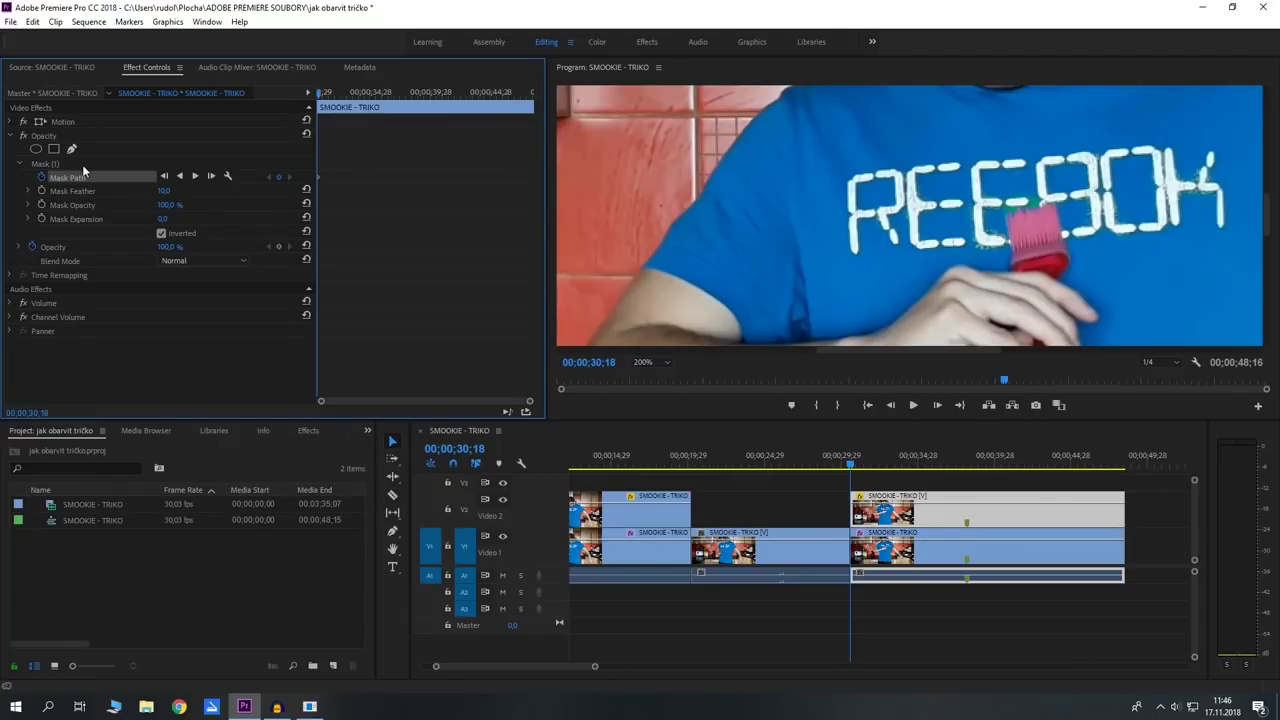
# Step: Preview the brush stroke, then at 00;00;31;02 stretch Mask (1)'s vertices along the brush
pyautogui.click(80, 165)
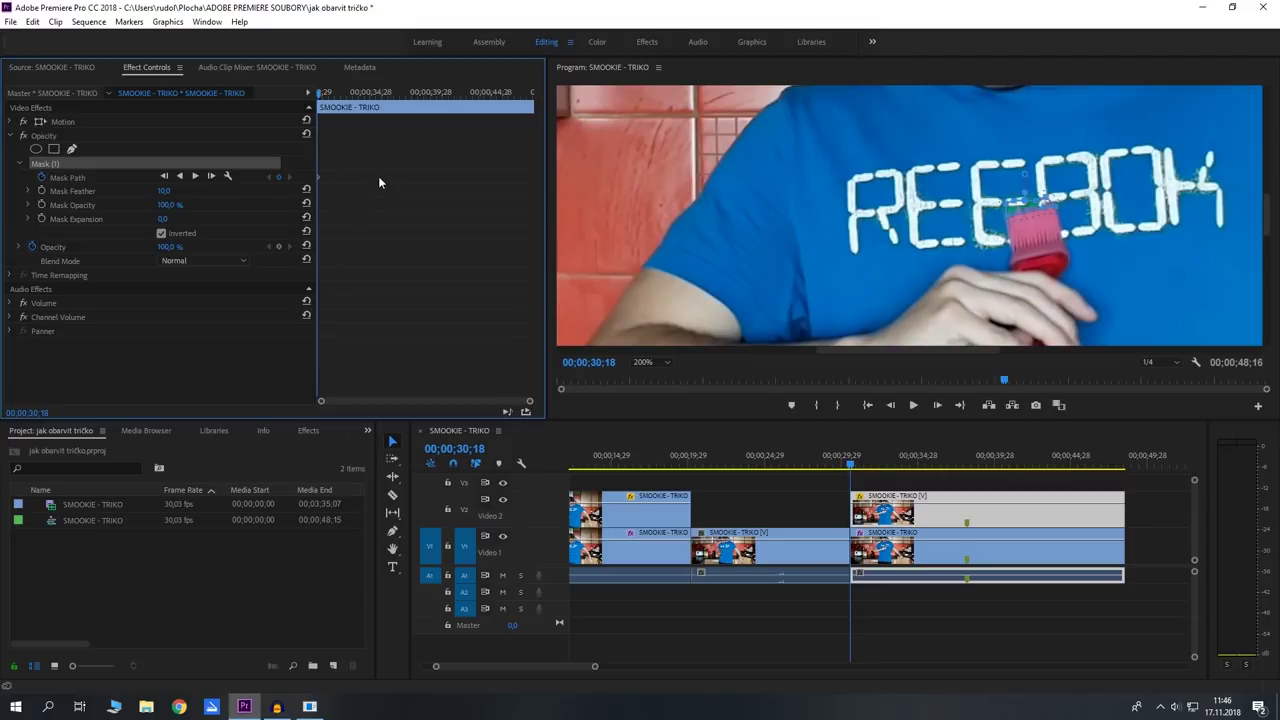
pyautogui.click(319, 92)
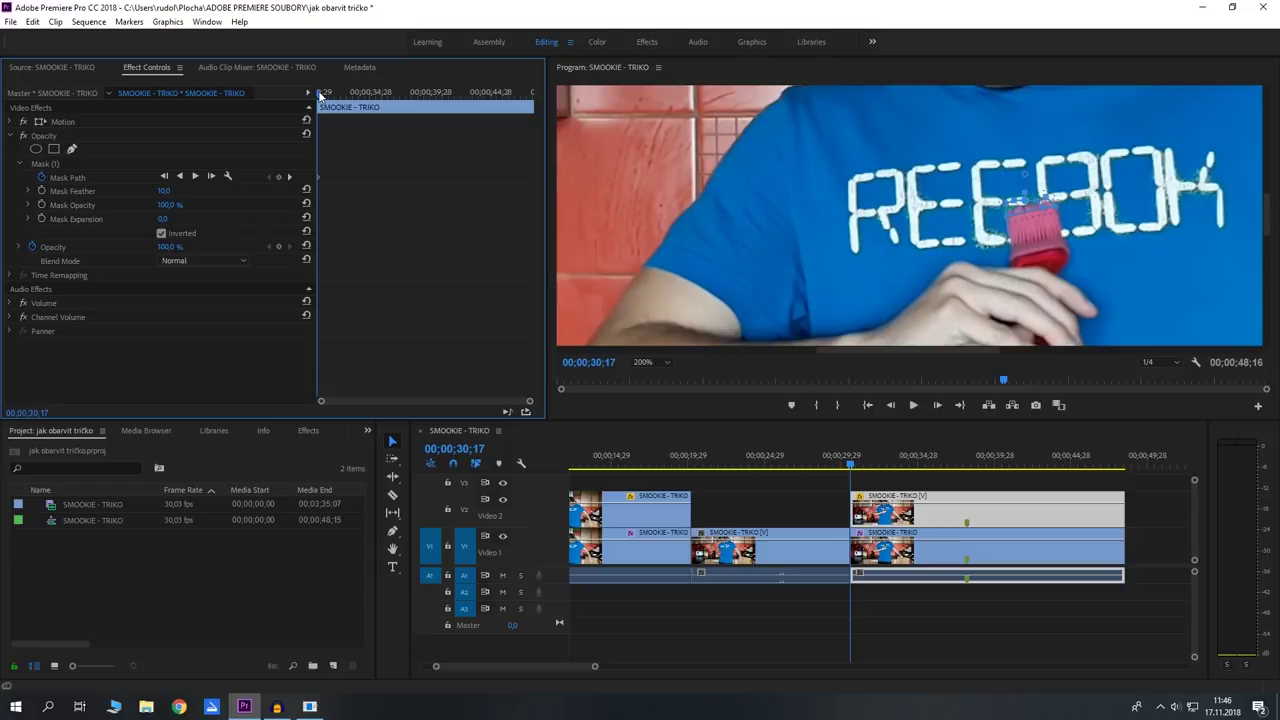
pyautogui.press('space')
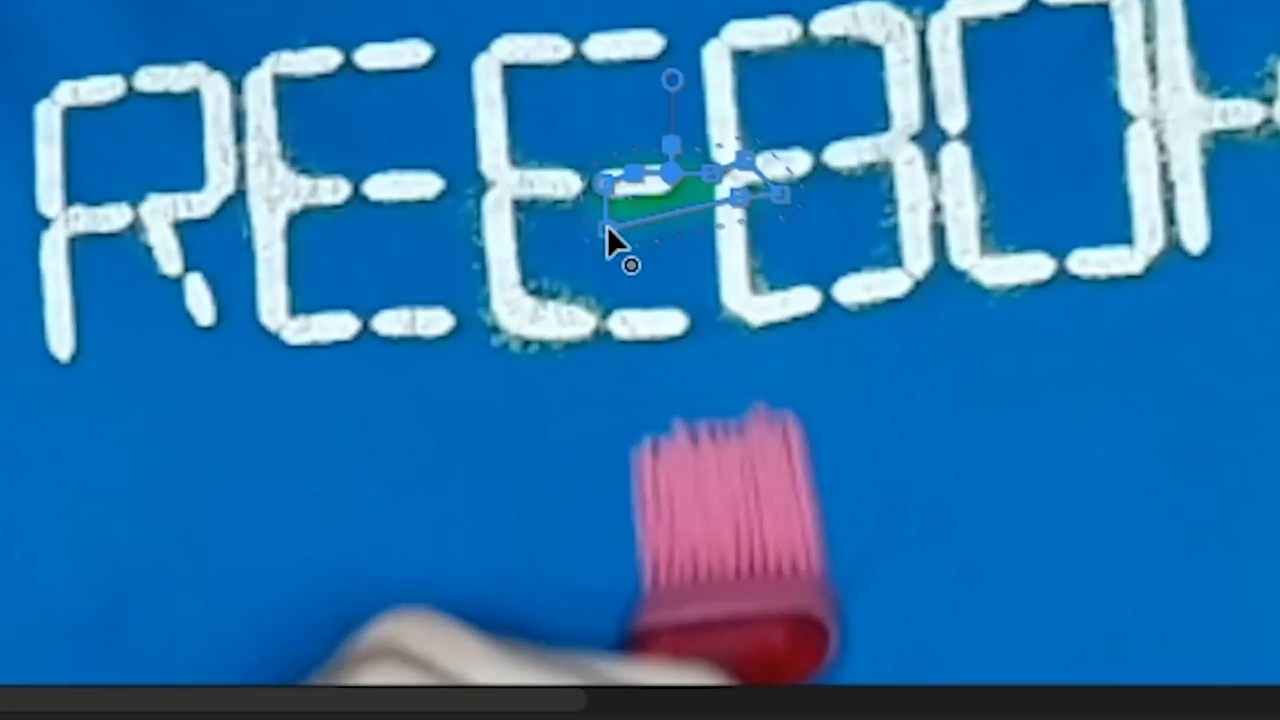
pyautogui.moveTo(607, 226); pyautogui.dragTo(642, 460)
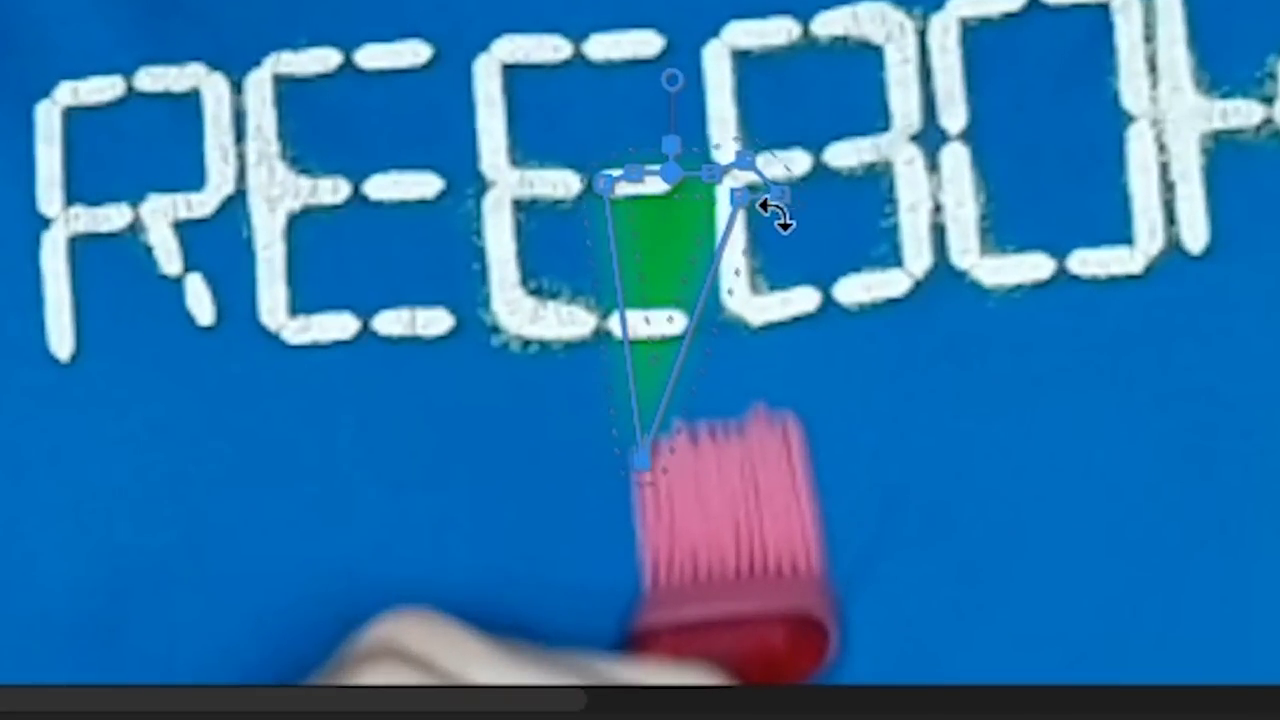
pyautogui.moveTo(738, 197)
pyautogui.mouseDown()
pyautogui.moveTo(745, 460)
pyautogui.moveTo(771, 406)
pyautogui.mouseUp()
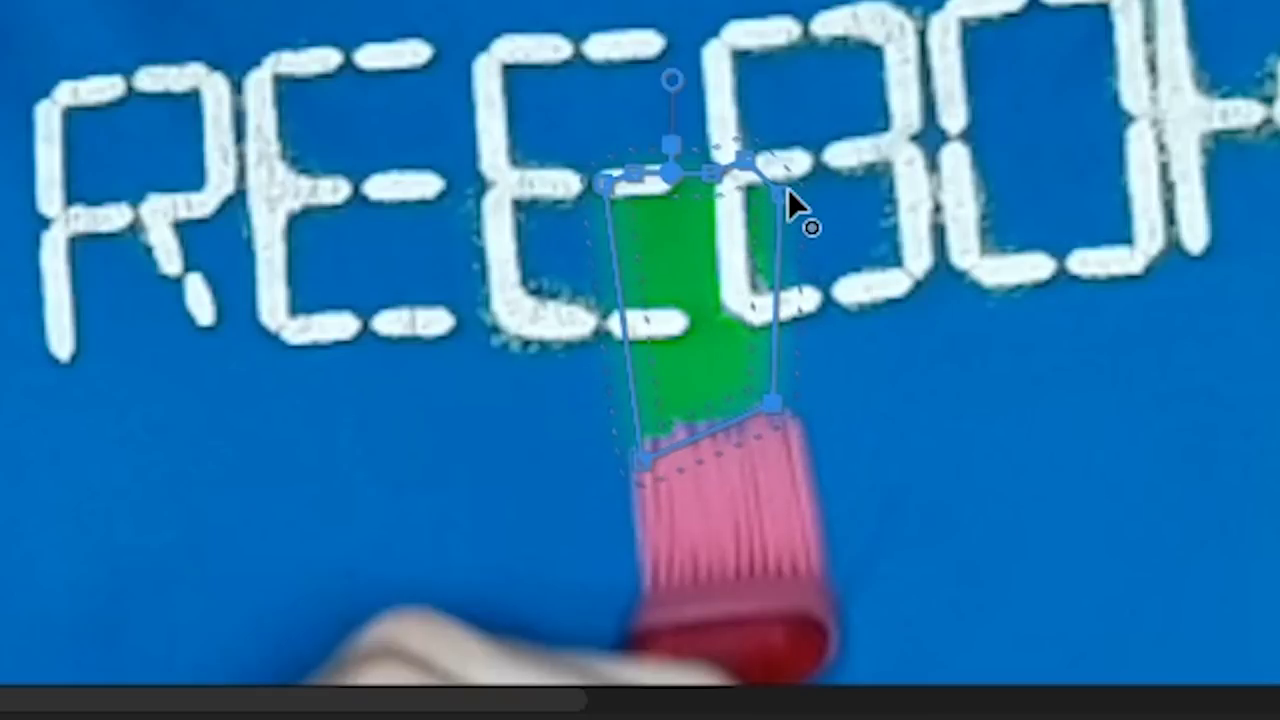
pyautogui.moveTo(784, 199); pyautogui.dragTo(763, 205)
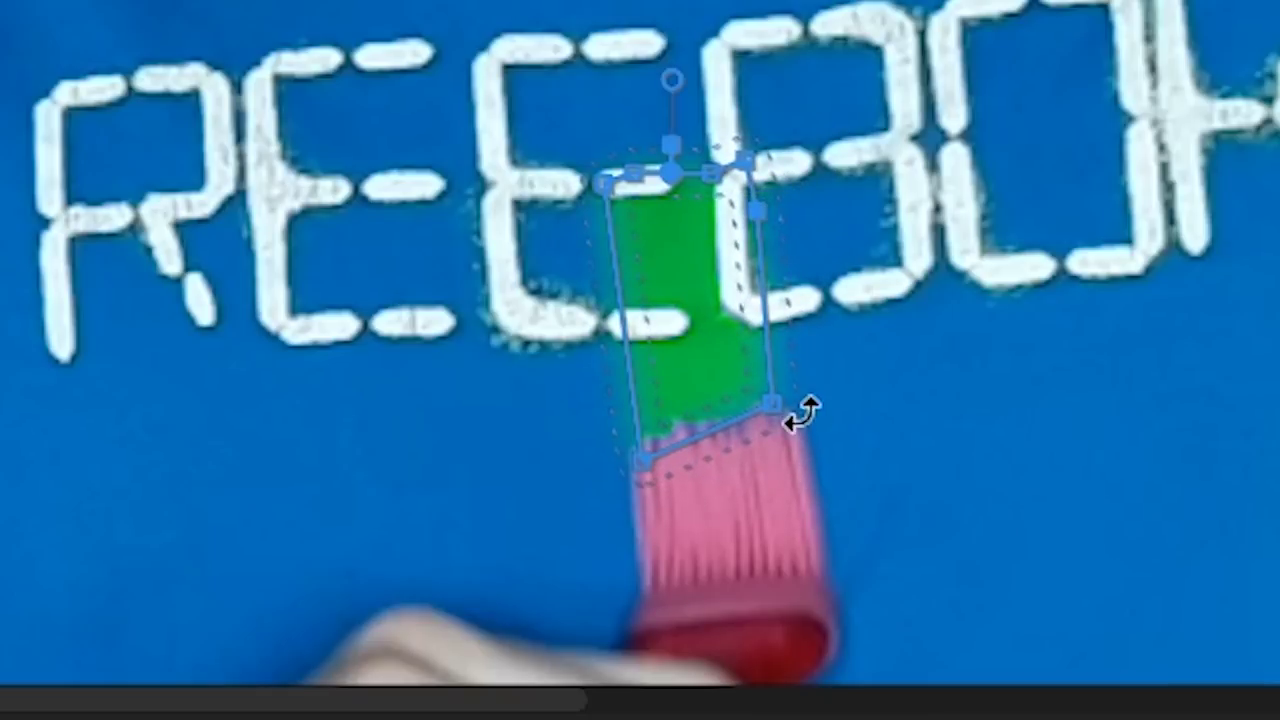
pyautogui.moveTo(774, 405); pyautogui.dragTo(788, 412)
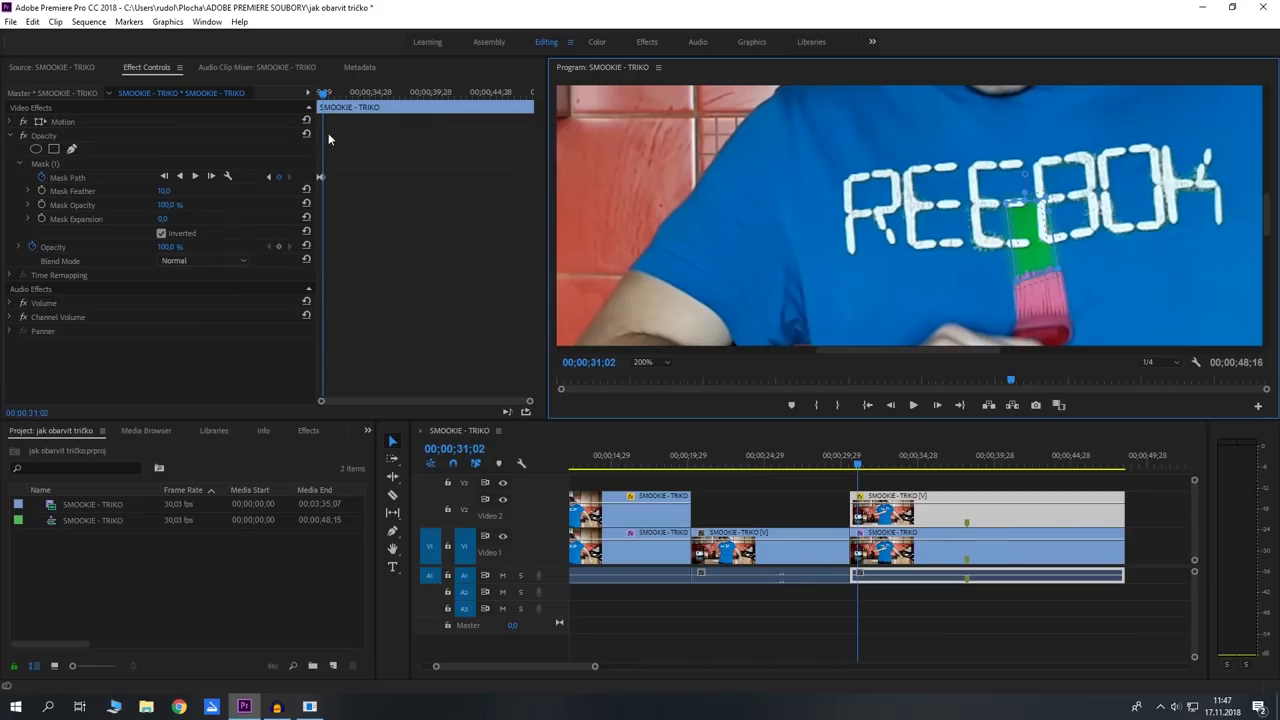
pyautogui.click(666, 364)
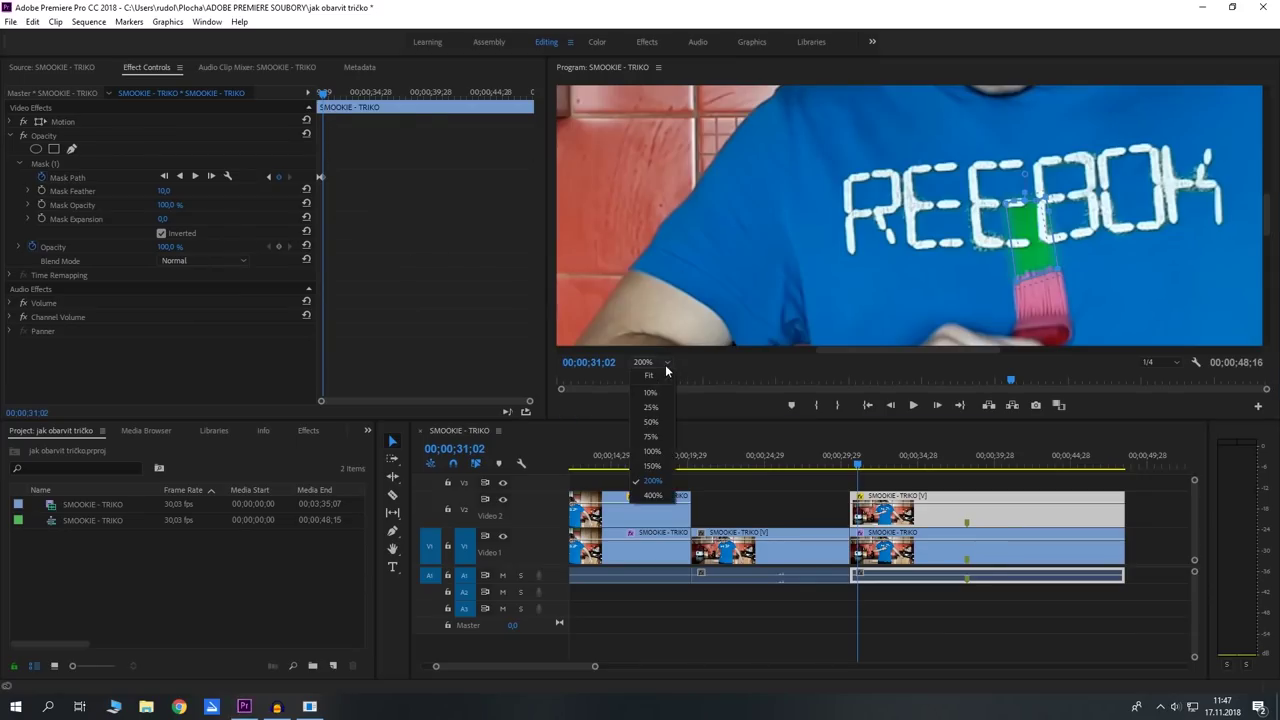
# Step: At 50% zoom and 00;00;32;00, pull the mask's lower vertices down to the brush tip
pyautogui.click(653, 423)
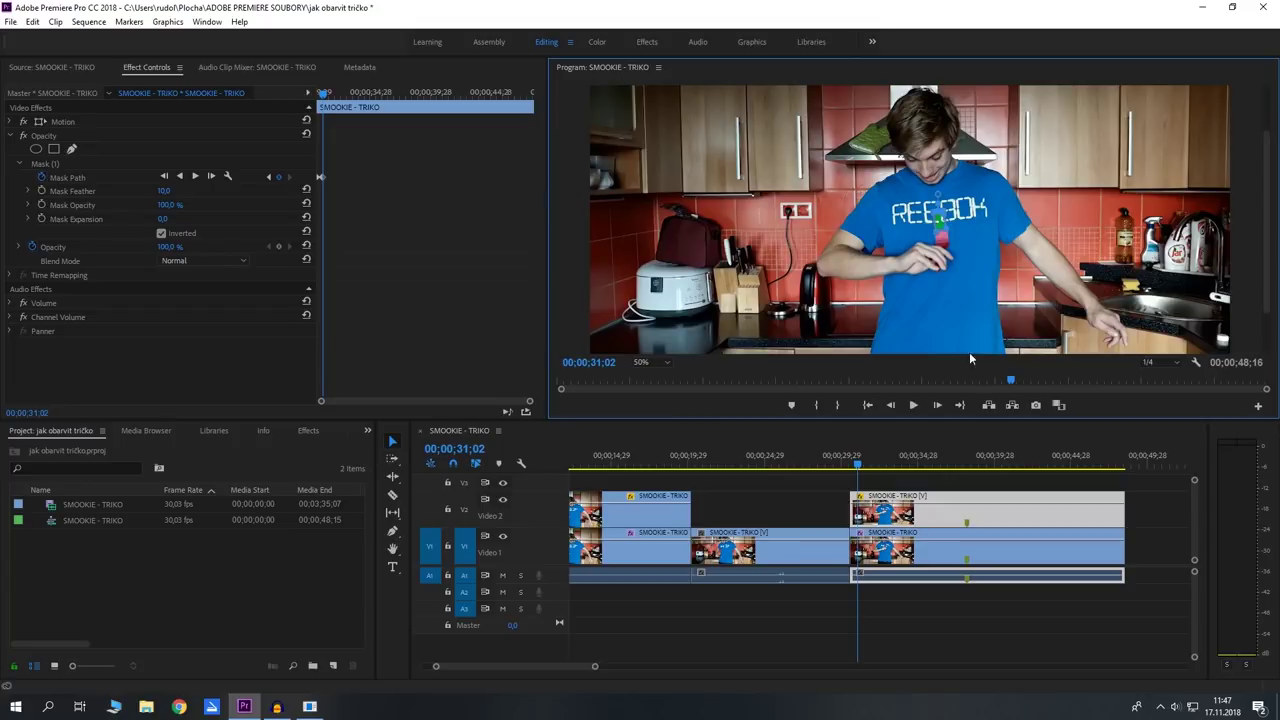
pyautogui.moveTo(323, 93); pyautogui.dragTo(340, 117)
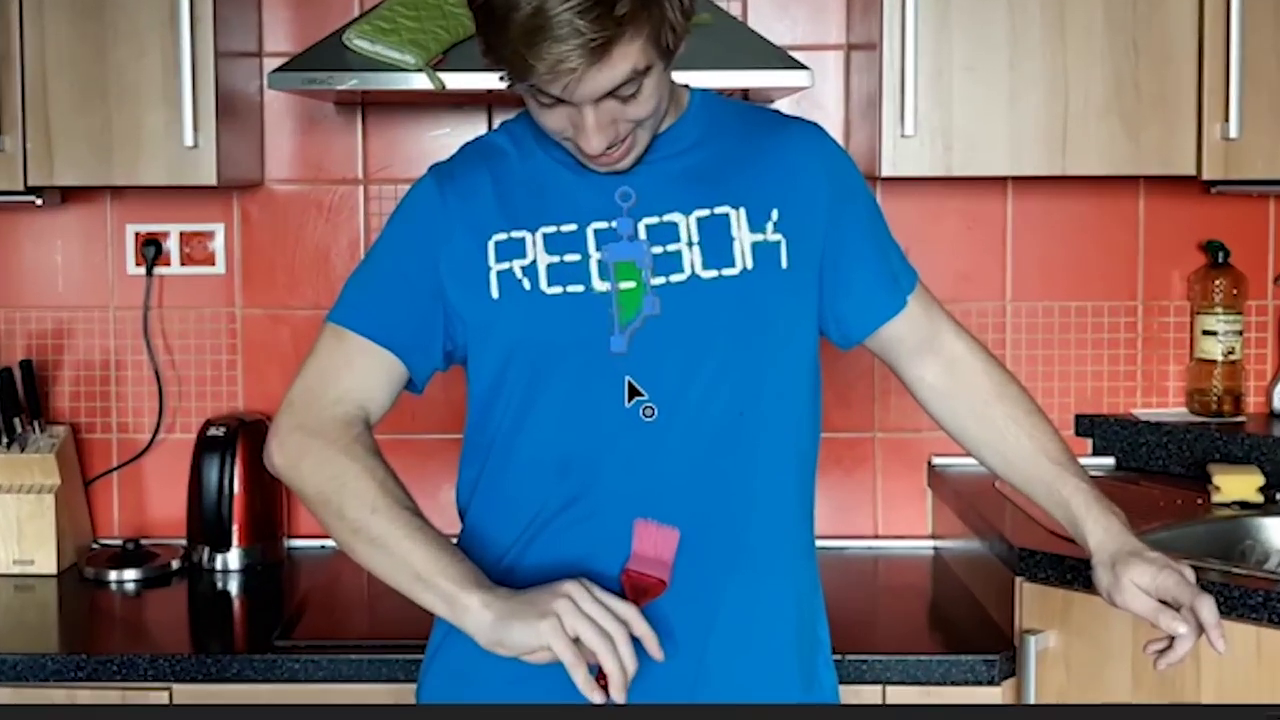
pyautogui.moveTo(625, 390); pyautogui.dragTo(628, 398)
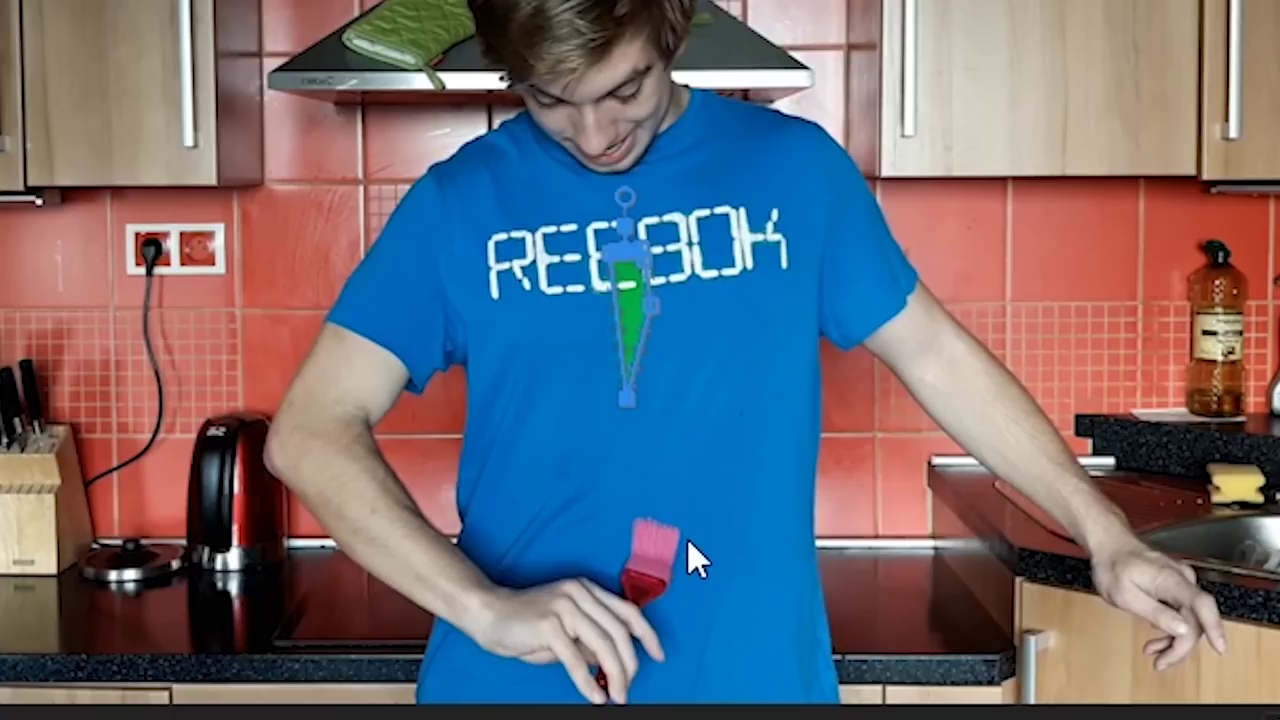
pyautogui.moveTo(652, 302); pyautogui.dragTo(687, 545)
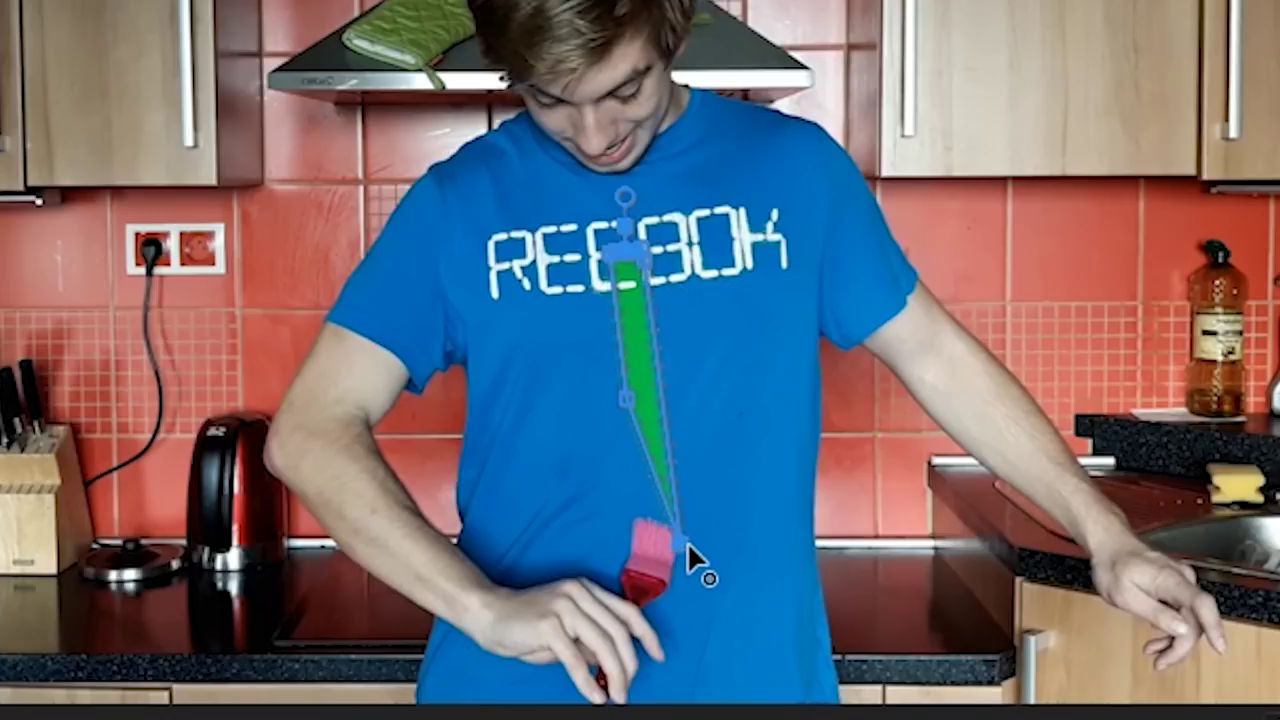
pyautogui.moveTo(622, 398); pyautogui.dragTo(641, 529)
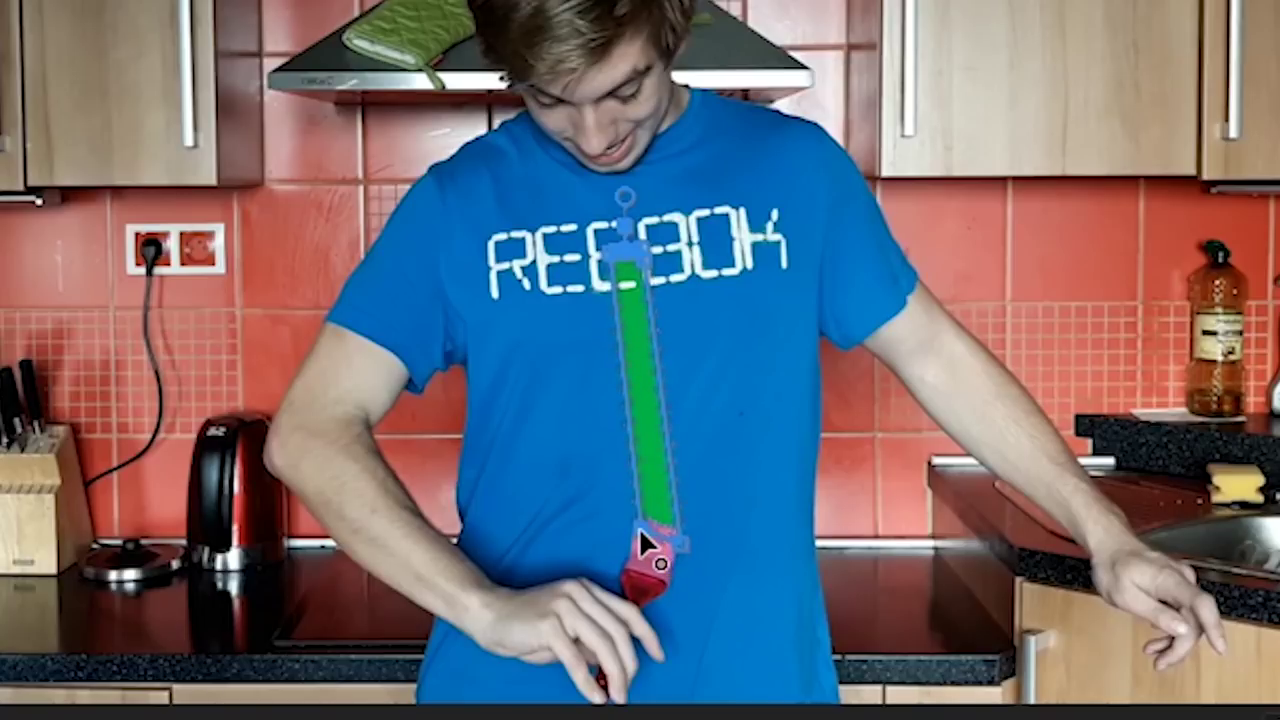
pyautogui.click(637, 525)
# Step: Play and pause the clip to check the green stripe's mask shape
pyautogui.press('space')
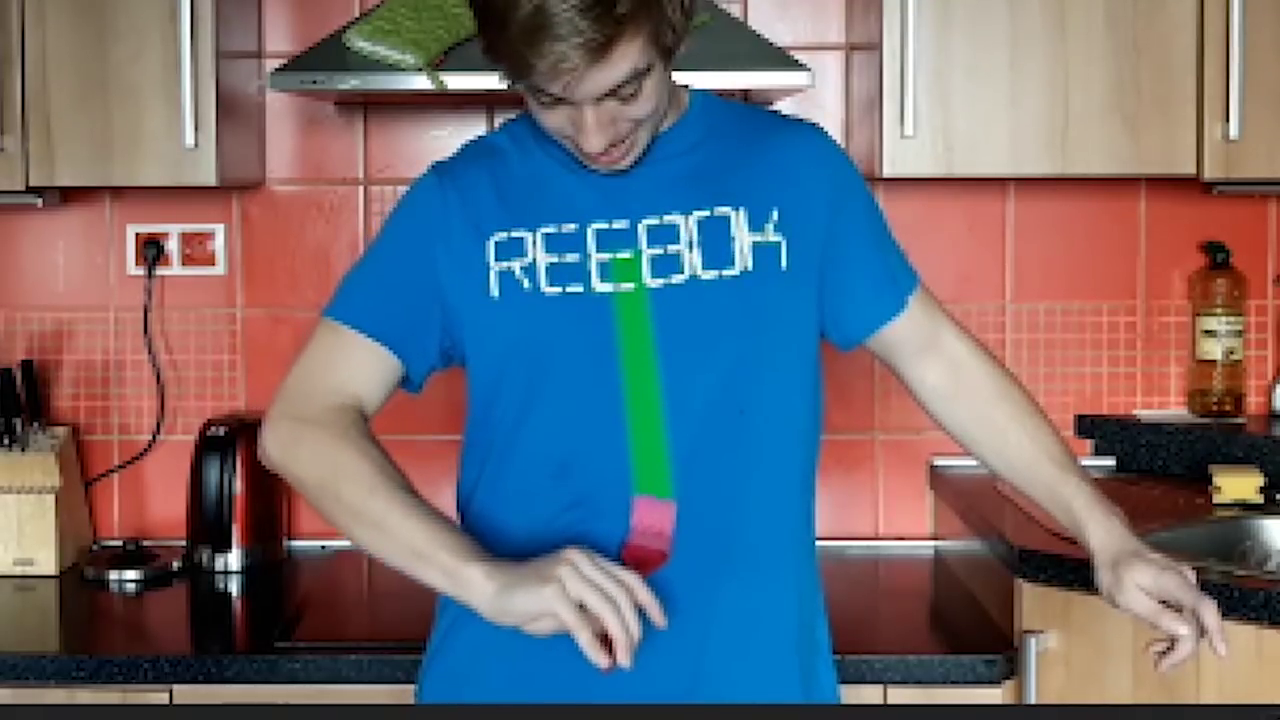
pyautogui.press('space')
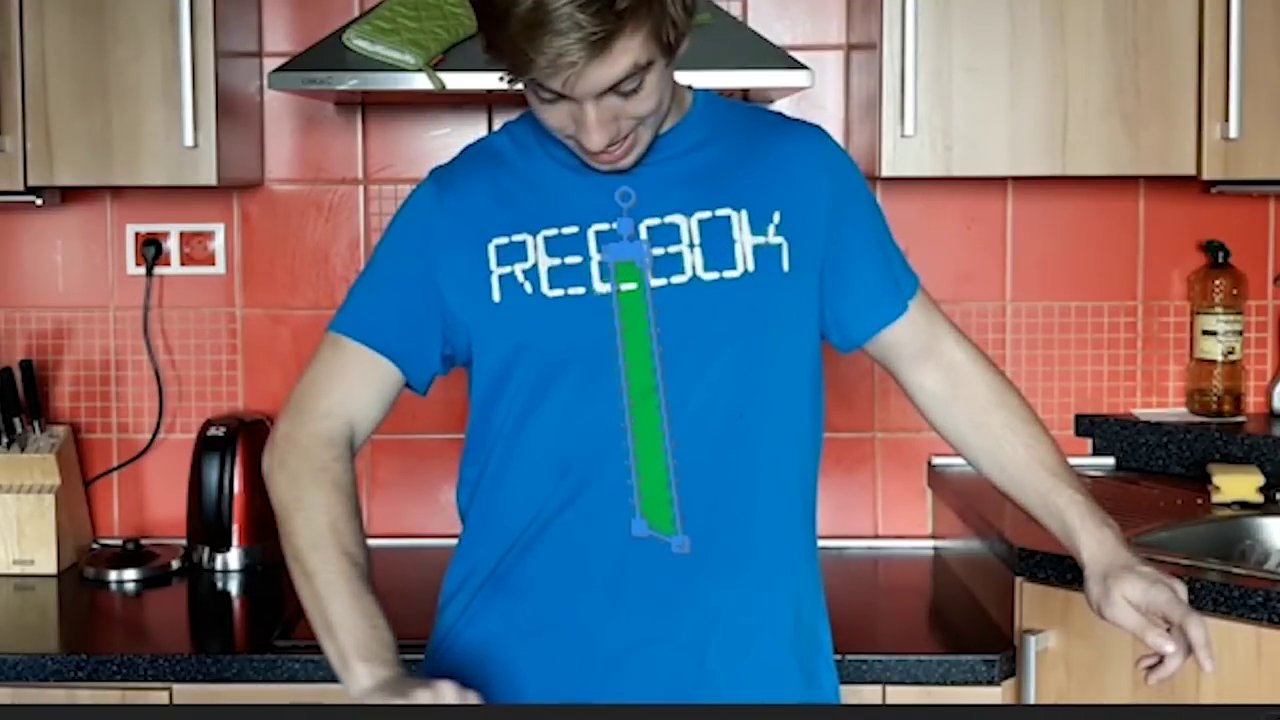
pyautogui.press('space')
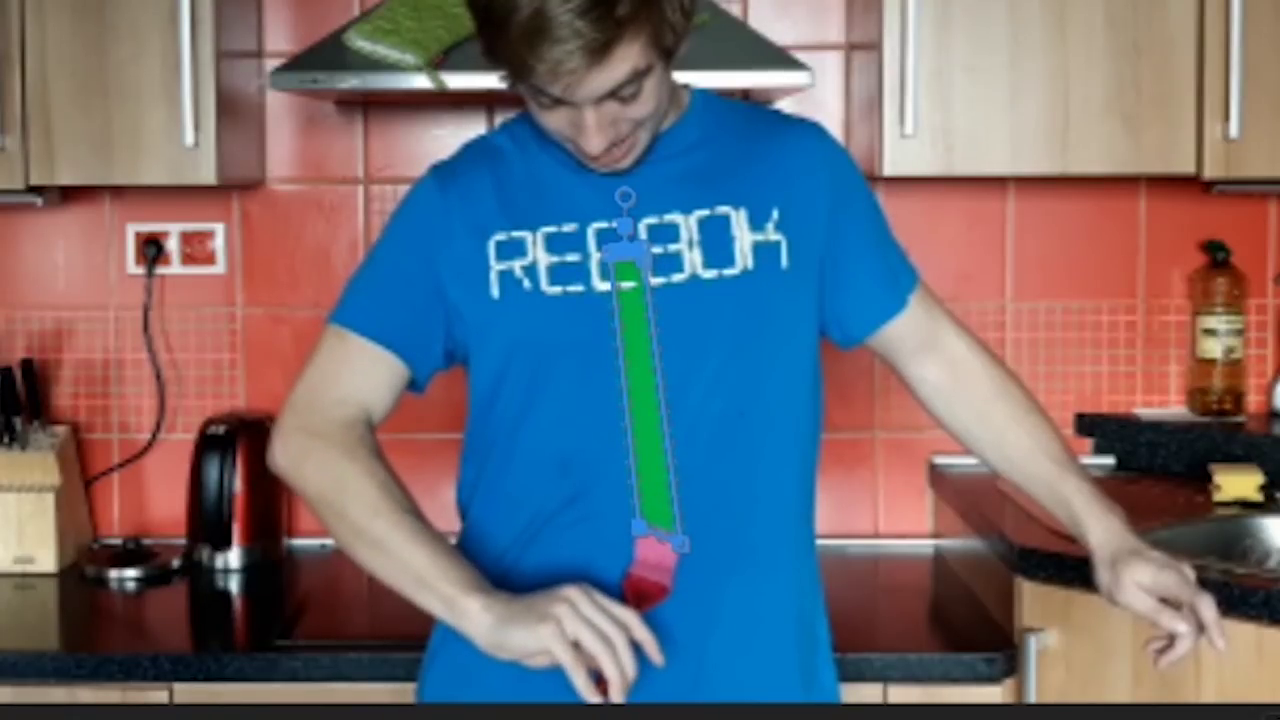
pyautogui.press('space')
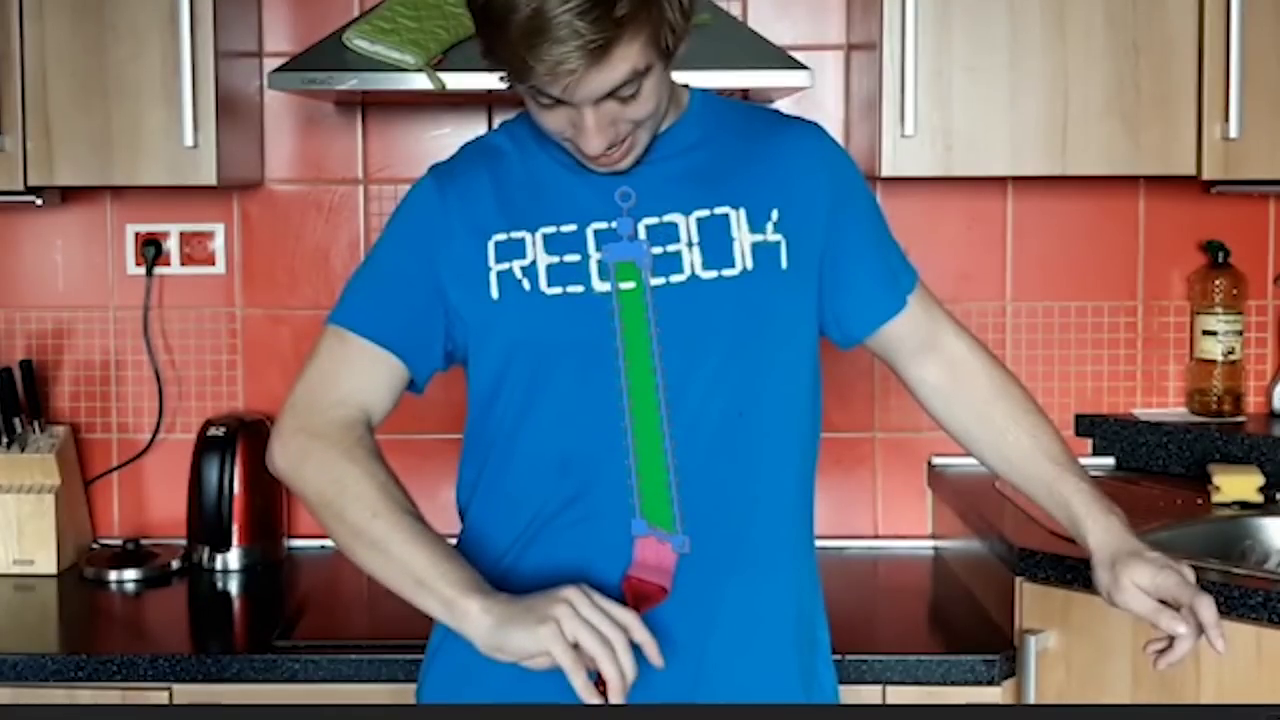
pyautogui.scroll(5, 525, 271)
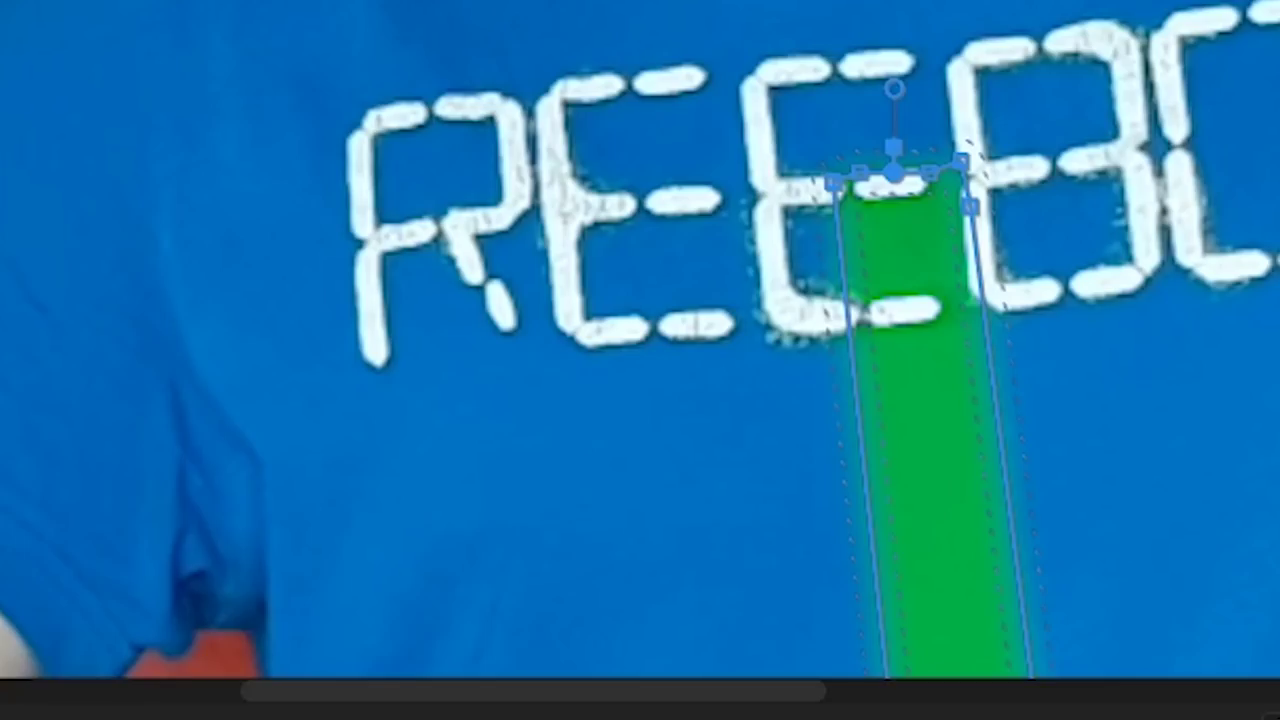
# Step: Add vertices to the mask's left and right edges and adjust it at 00;00;32;27
pyautogui.scroll(-10, 567, 341)
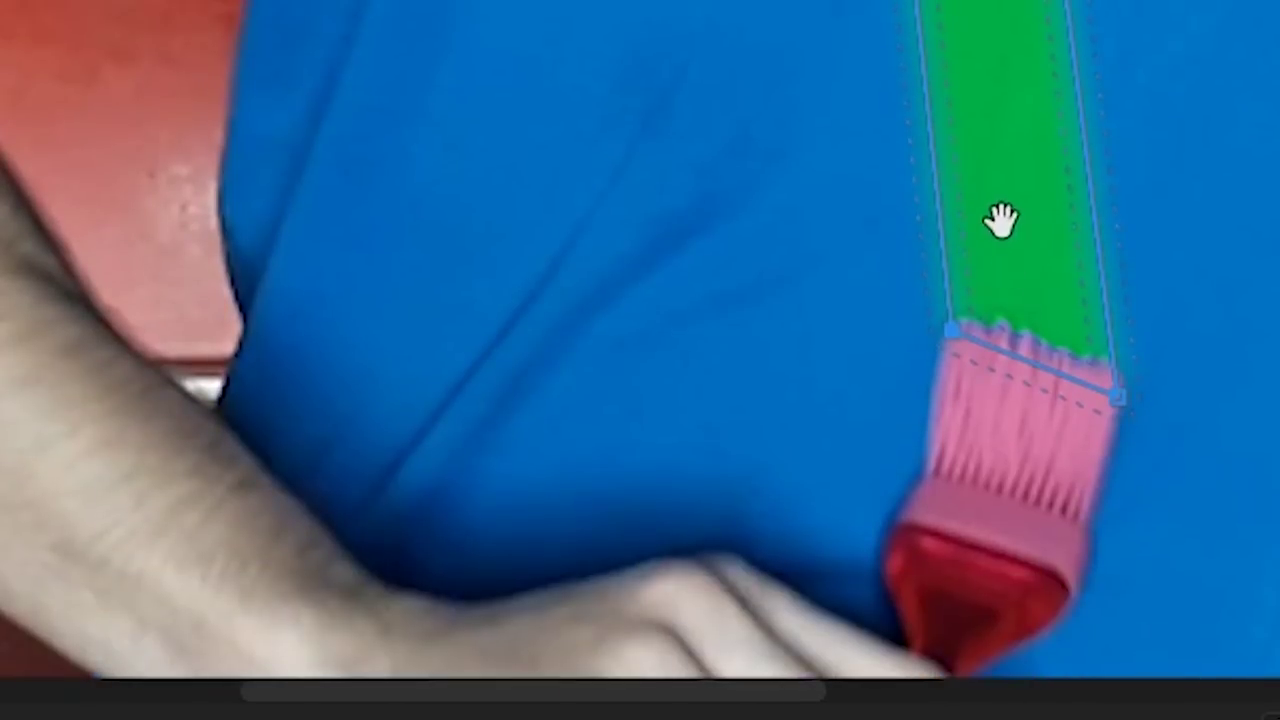
pyautogui.click(941, 240)
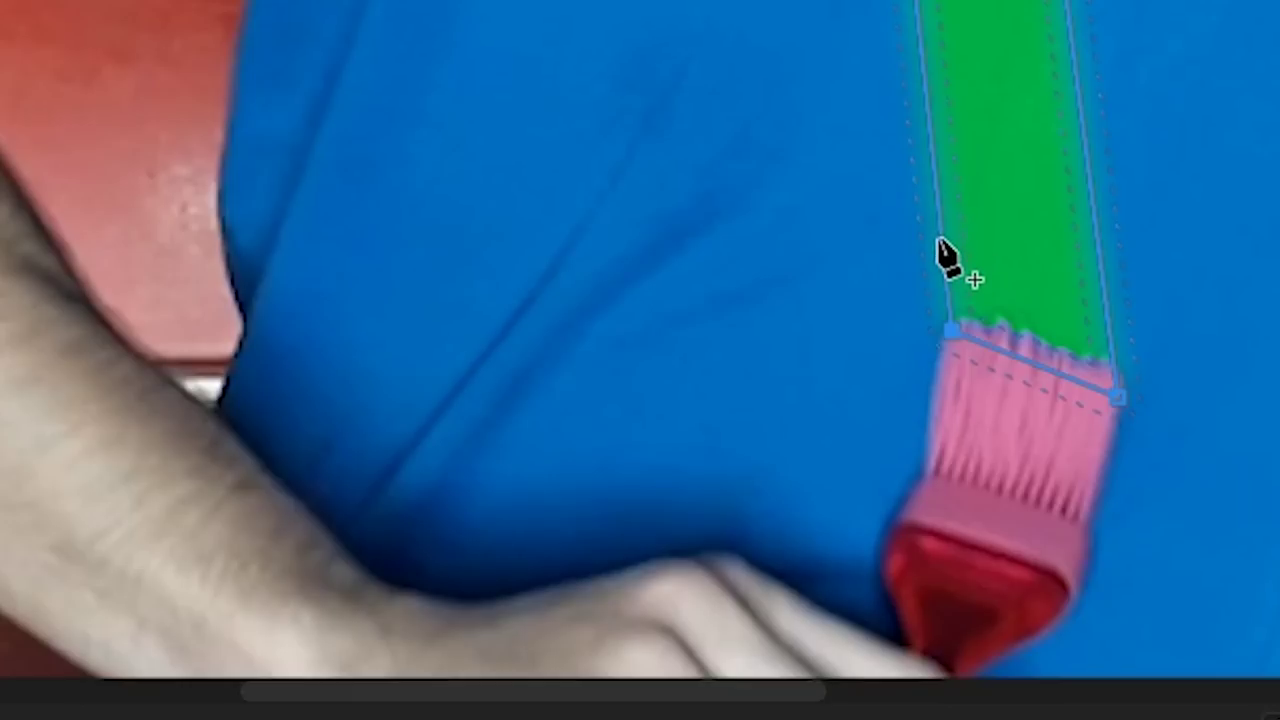
pyautogui.click(1103, 282)
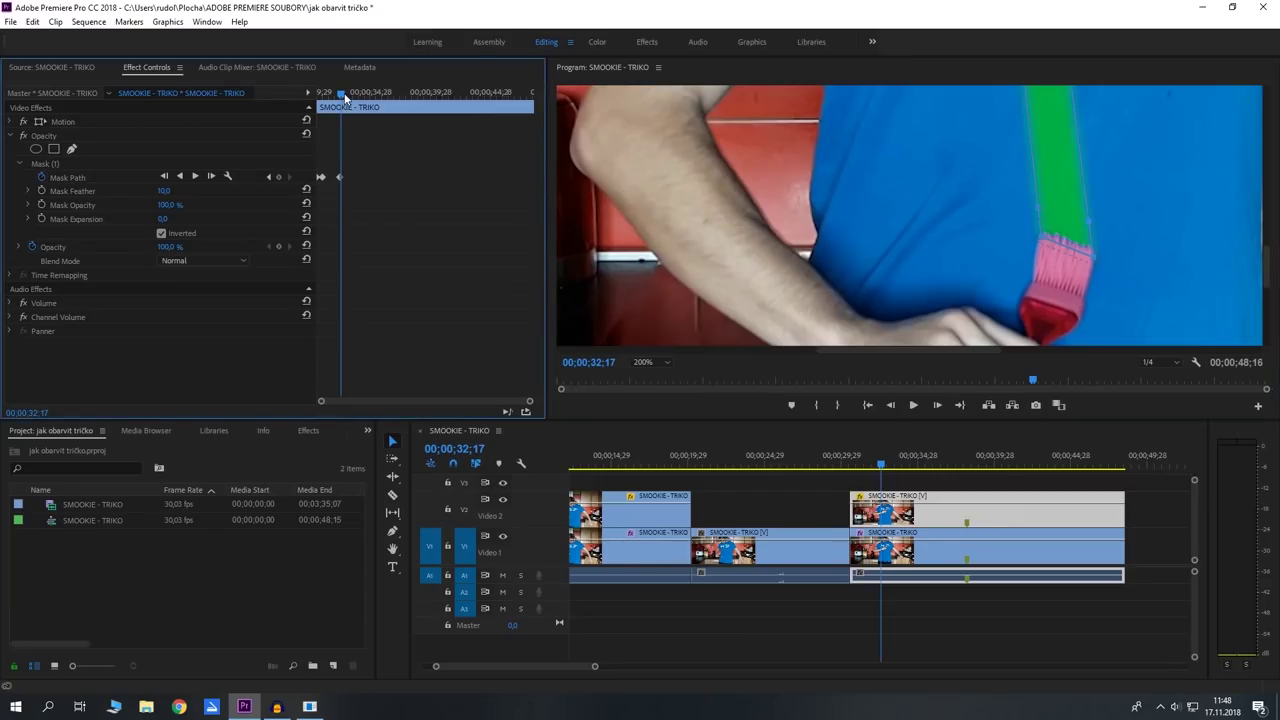
pyautogui.moveTo(345, 97); pyautogui.dragTo(349, 104)
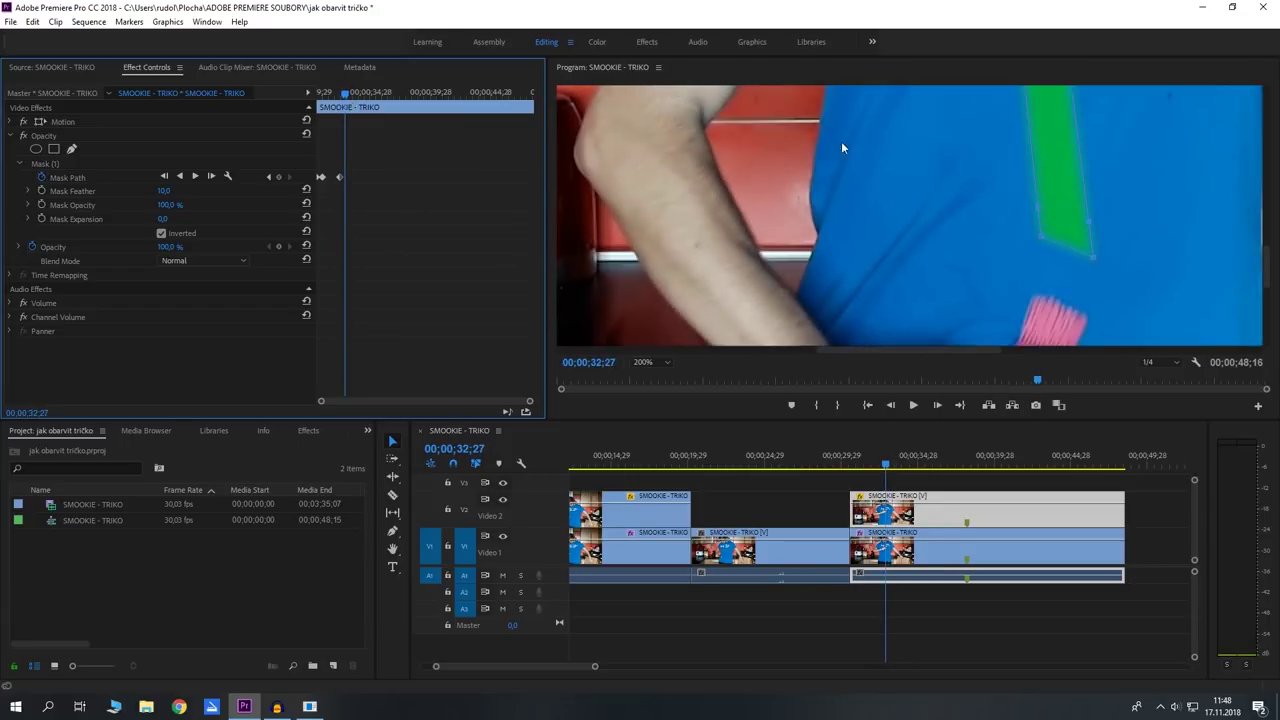
pyautogui.moveTo(1268, 264); pyautogui.dragTo(1268, 273)
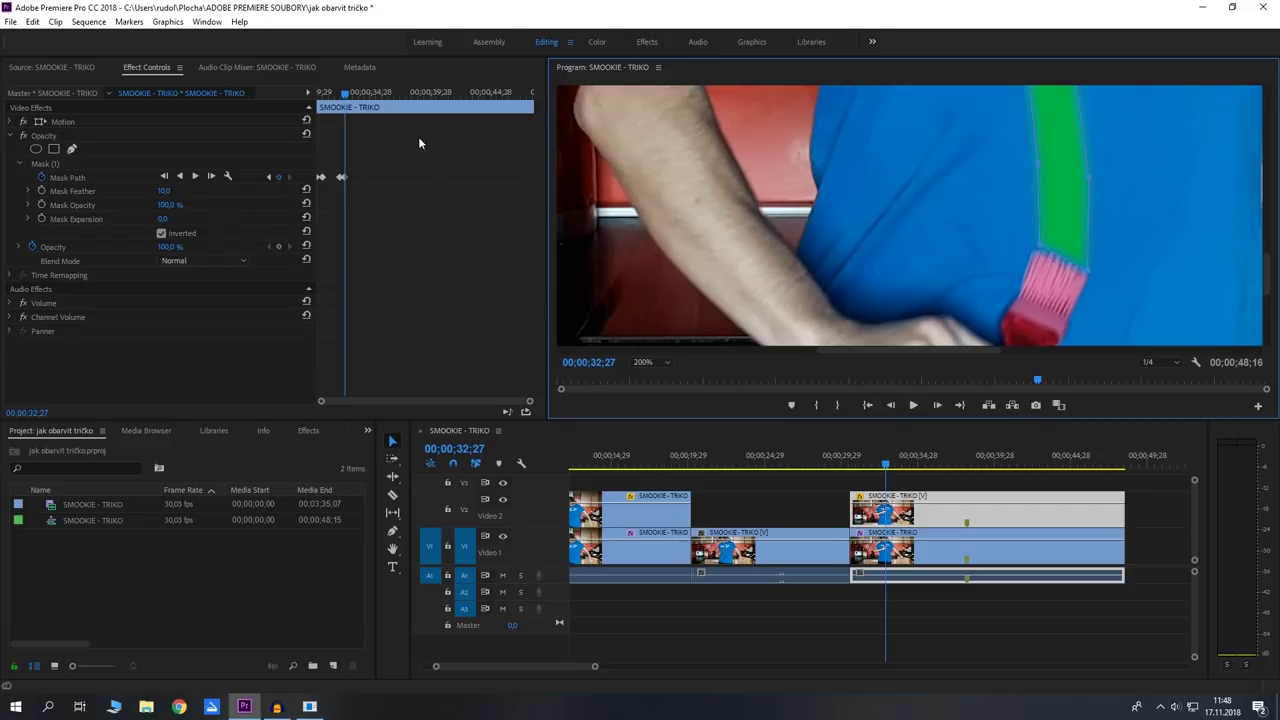
# Step: Advance to 00;00;33;10, extending the mask further down the shirt toward the brush
pyautogui.moveTo(345, 95); pyautogui.dragTo(348, 108)
pyautogui.moveTo(1267, 268); pyautogui.dragTo(1267, 289)
pyautogui.moveTo(352, 98)
pyautogui.mouseDown()
pyautogui.moveTo(365, 110)
pyautogui.moveTo(349, 104)
pyautogui.mouseUp()
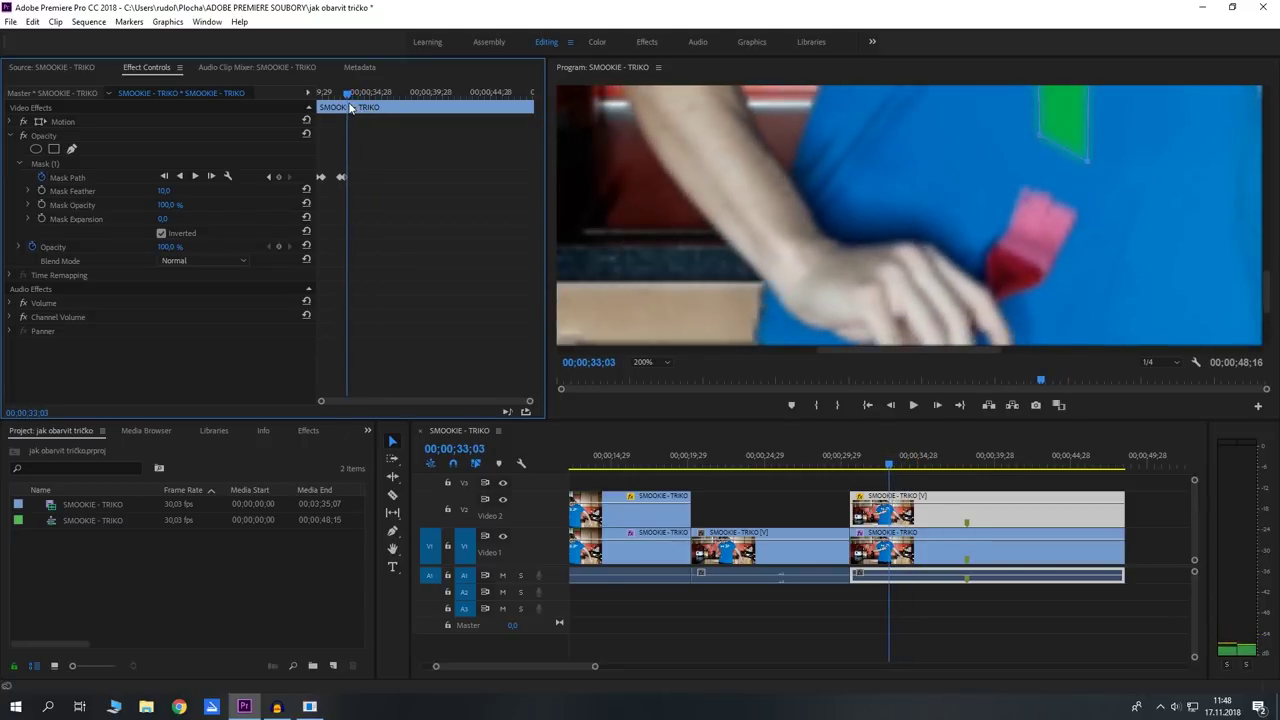
pyautogui.moveTo(350, 107); pyautogui.dragTo(352, 108)
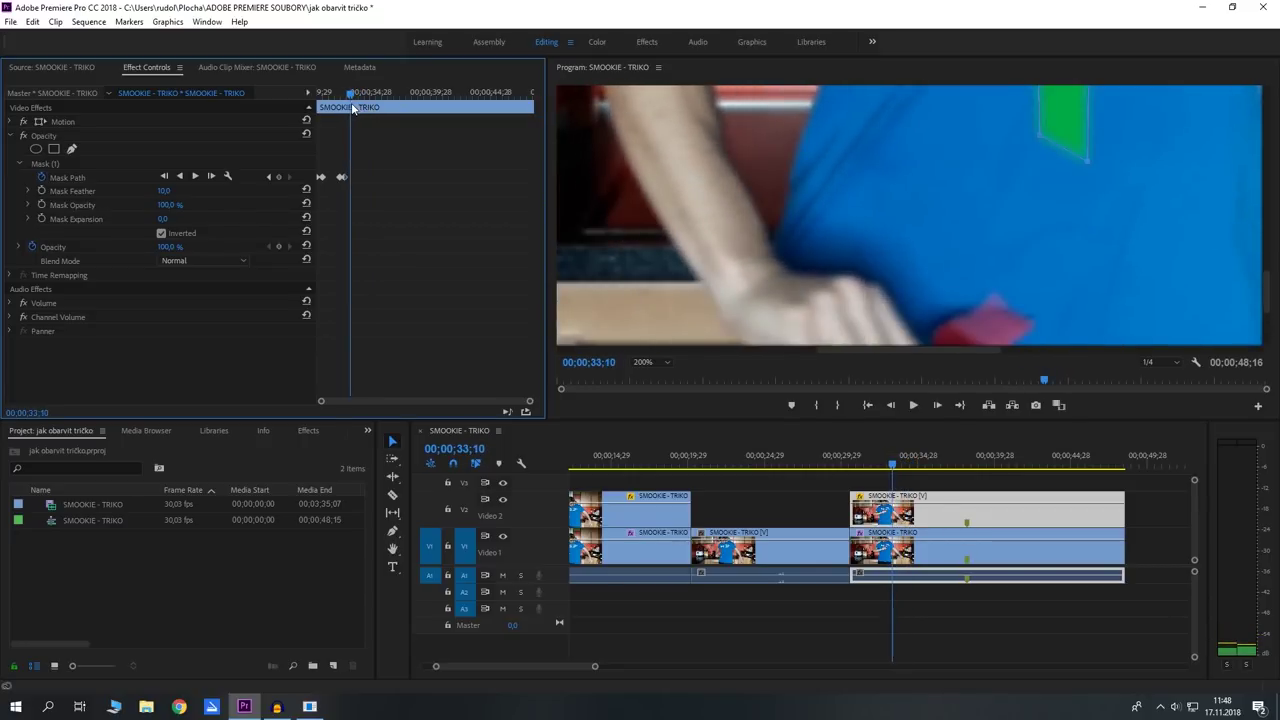
pyautogui.click(1090, 170)
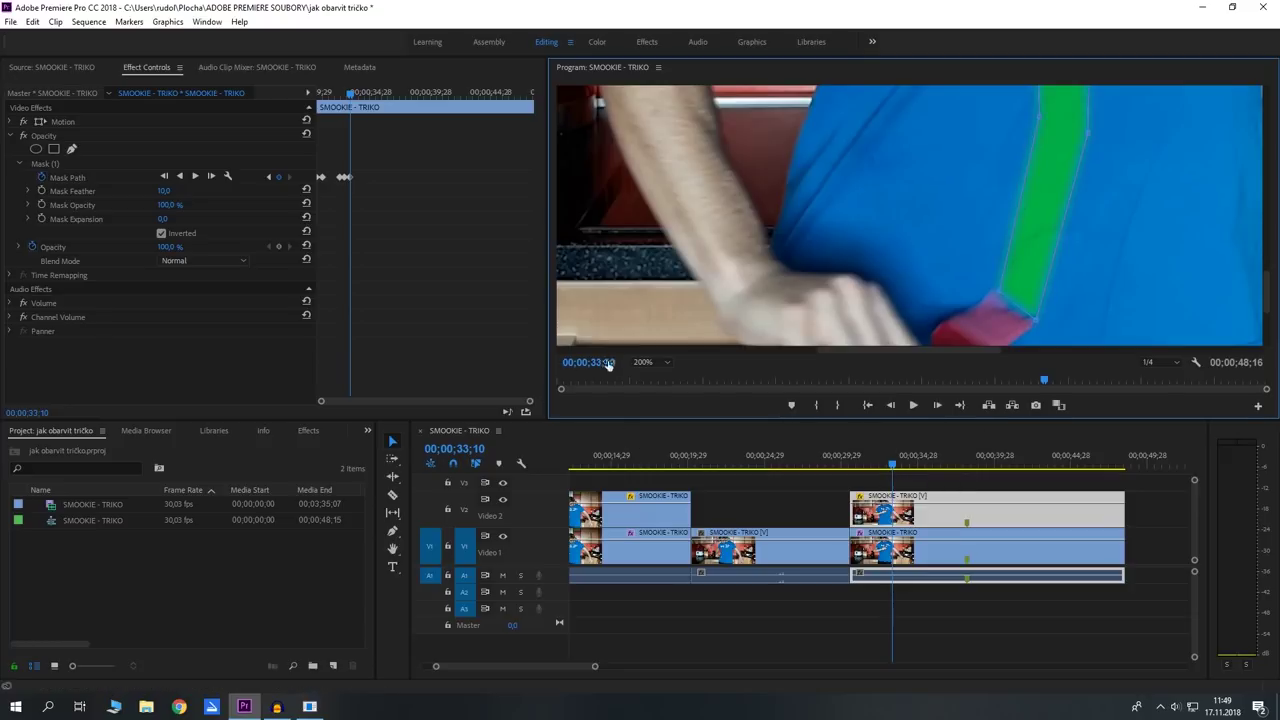
pyautogui.click(648, 362)
pyautogui.click(656, 374)
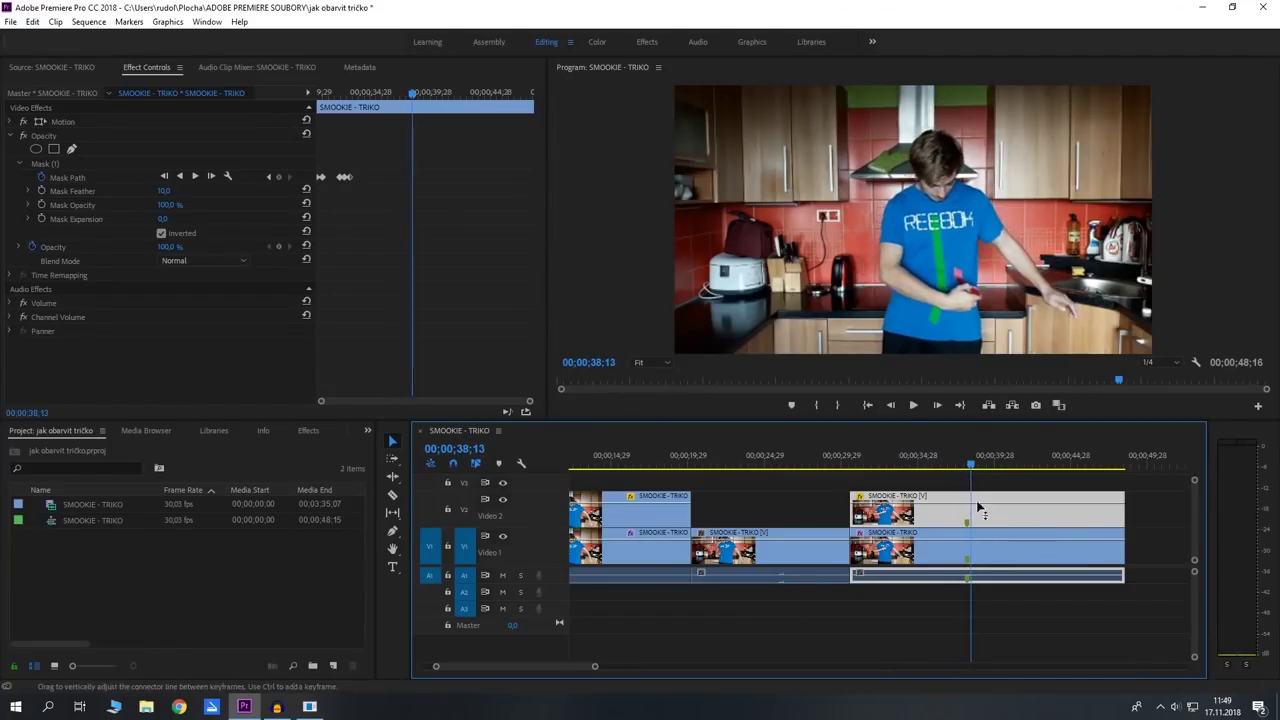
pyautogui.click(969, 467)
pyautogui.moveTo(969, 467)
pyautogui.mouseDown()
pyautogui.moveTo(985, 485)
pyautogui.moveTo(928, 508)
pyautogui.moveTo(924, 498)
pyautogui.moveTo(1023, 519)
pyautogui.mouseUp()
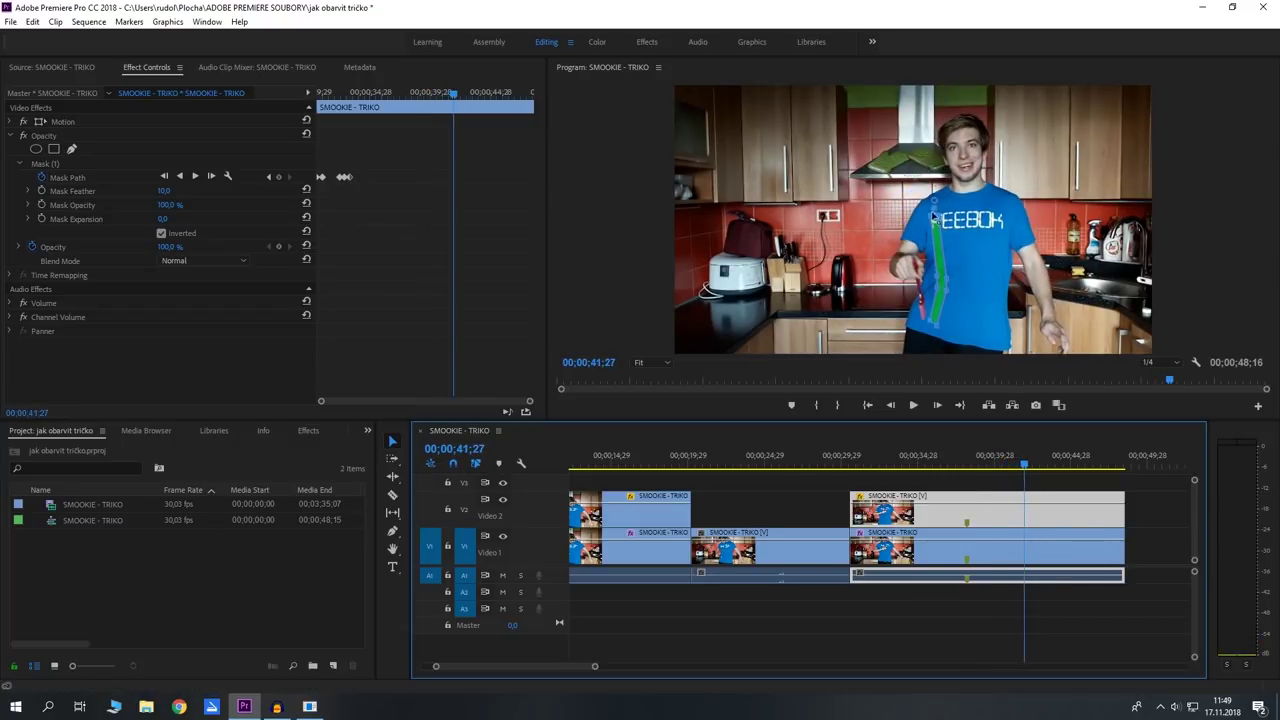
pyautogui.moveTo(1028, 468)
pyautogui.mouseDown()
pyautogui.moveTo(931, 470)
pyautogui.moveTo(1063, 482)
pyautogui.mouseUp()
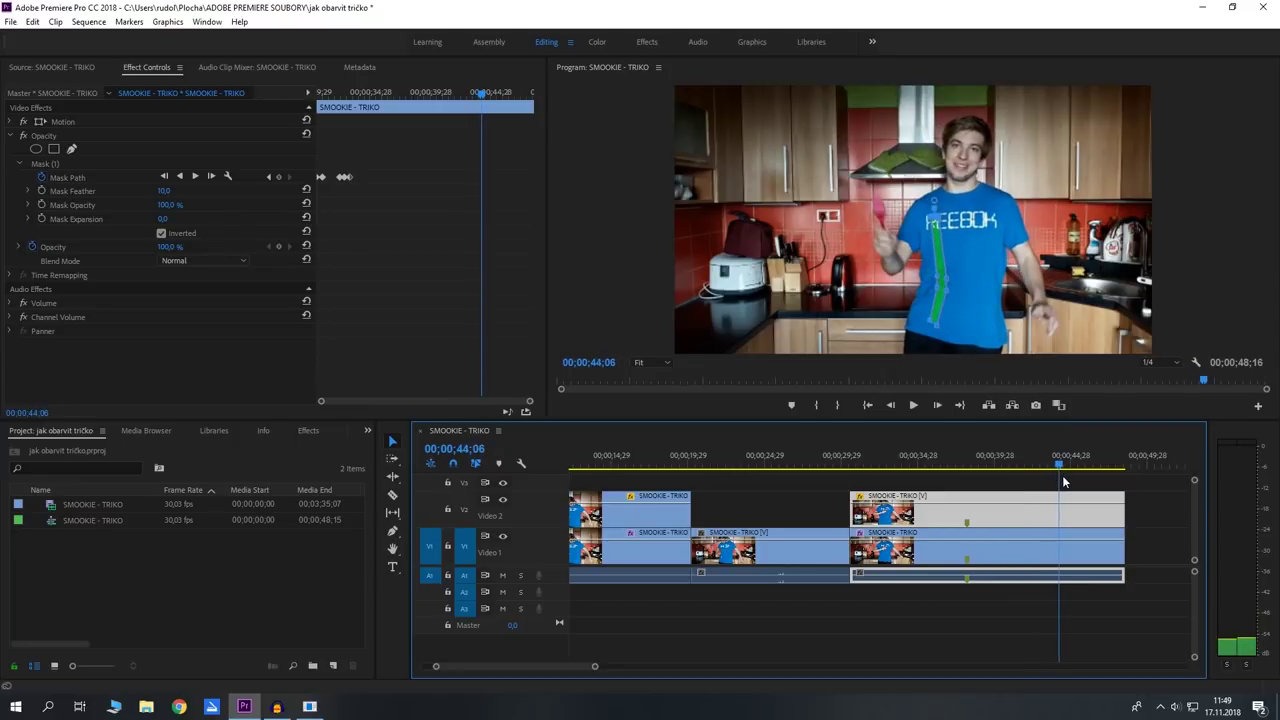
pyautogui.moveTo(1063, 482); pyautogui.dragTo(1081, 488)
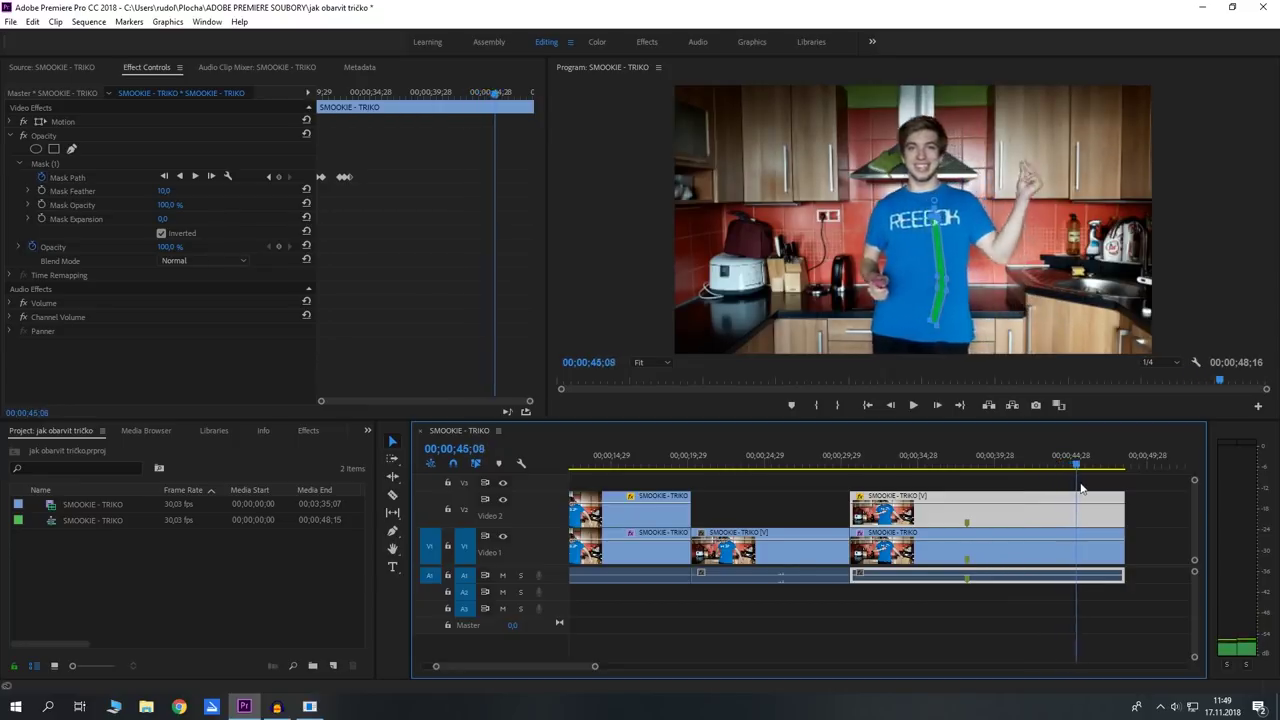
pyautogui.moveTo(1081, 488); pyautogui.dragTo(1067, 489)
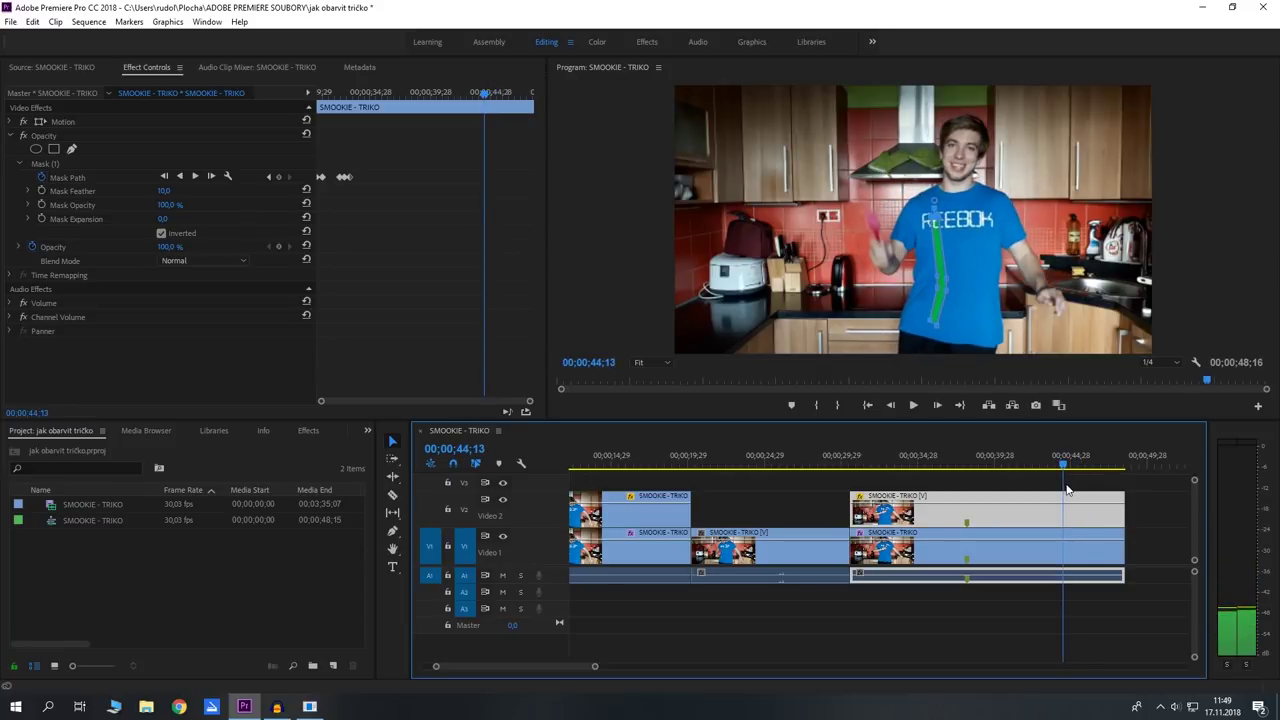
pyautogui.moveTo(1067, 489)
pyautogui.mouseDown()
pyautogui.moveTo(1013, 466)
pyautogui.moveTo(1066, 478)
pyautogui.mouseUp()
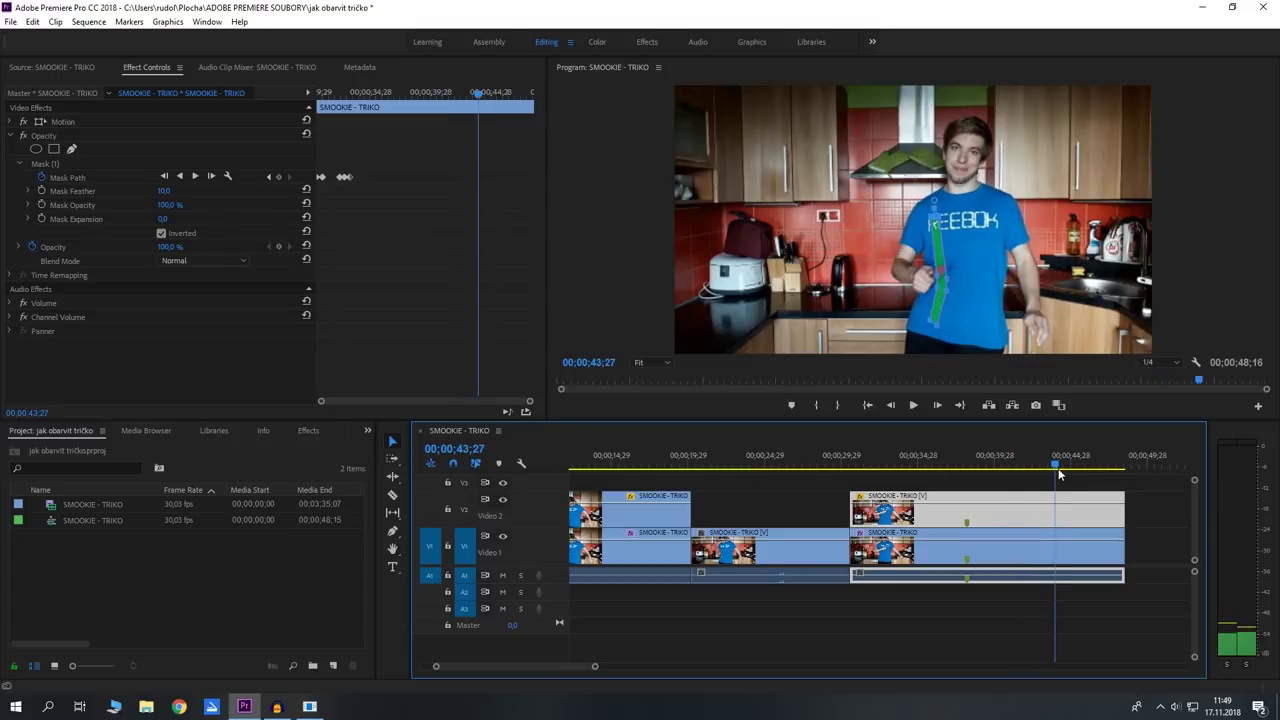
pyautogui.press('Right')
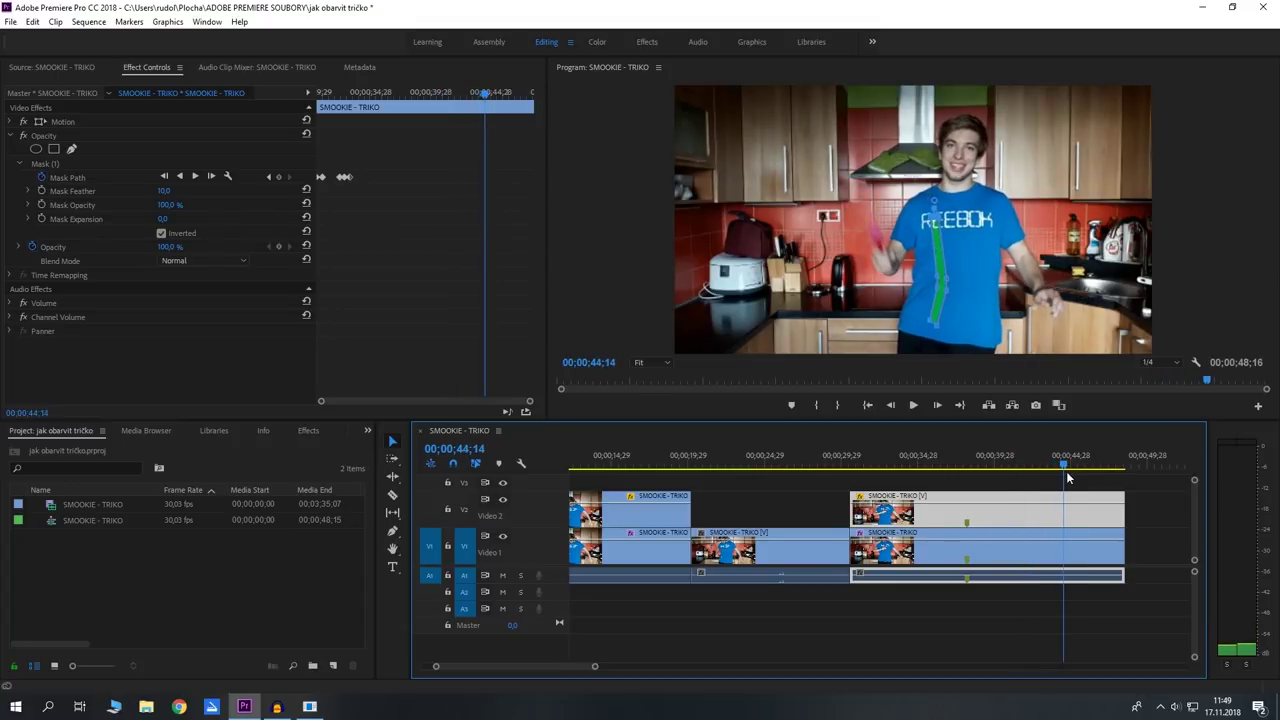
pyautogui.moveTo(1067, 479)
pyautogui.mouseDown()
pyautogui.moveTo(1078, 472)
pyautogui.moveTo(1038, 497)
pyautogui.moveTo(920, 466)
pyautogui.mouseUp()
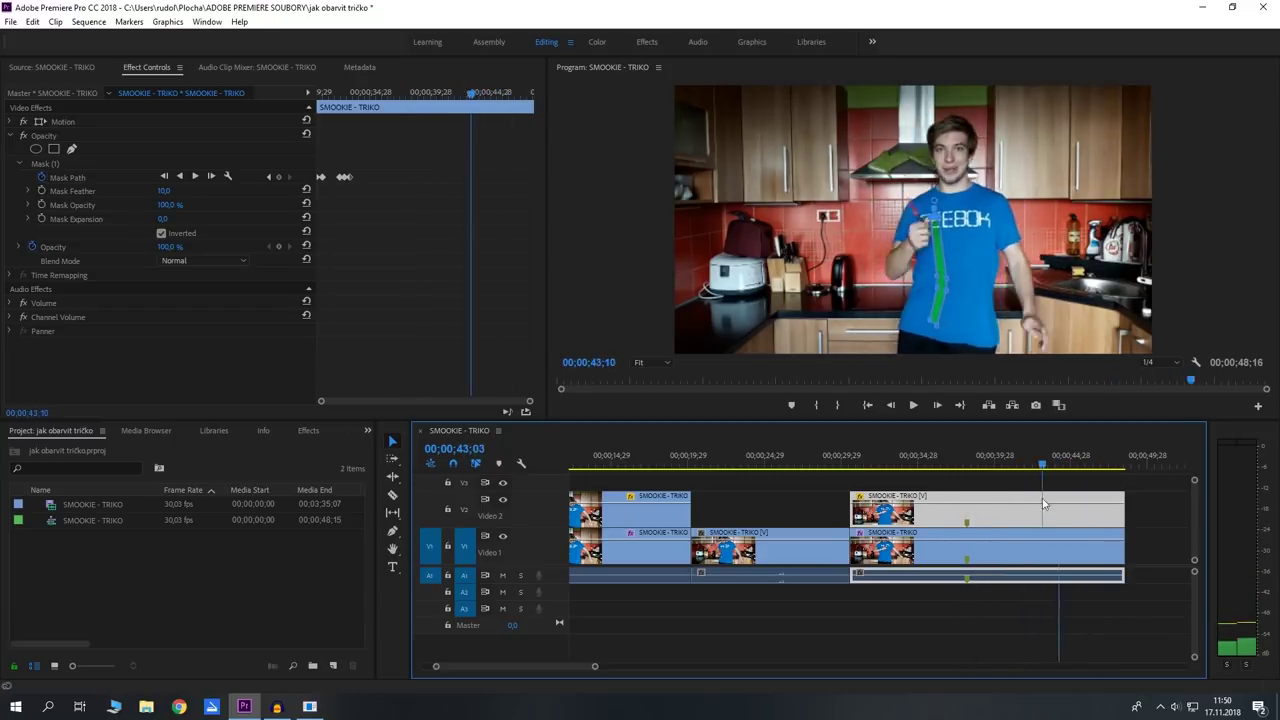
pyautogui.moveTo(920, 466); pyautogui.dragTo(690, 497)
pyautogui.scroll(1, 729, 503)
pyautogui.moveTo(729, 503)
pyautogui.mouseDown()
pyautogui.moveTo(886, 516)
pyautogui.moveTo(877, 511)
pyautogui.mouseUp()
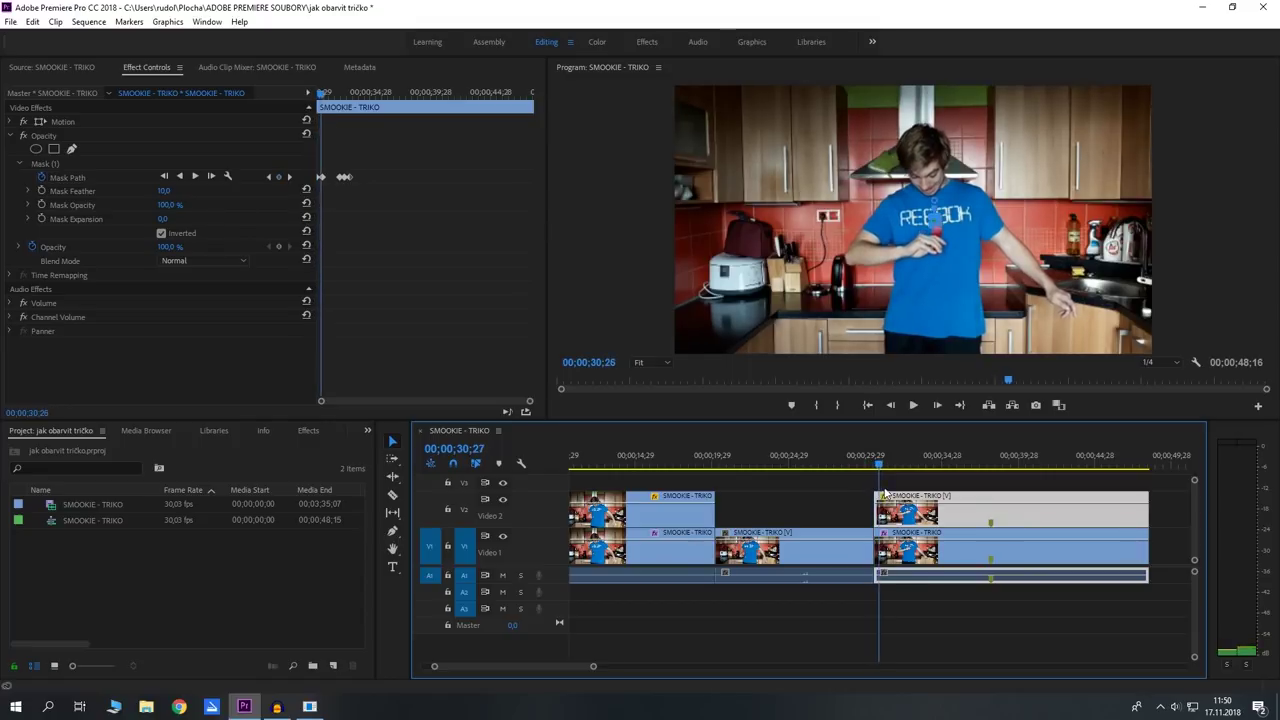
pyautogui.moveTo(883, 492); pyautogui.dragTo(879, 492)
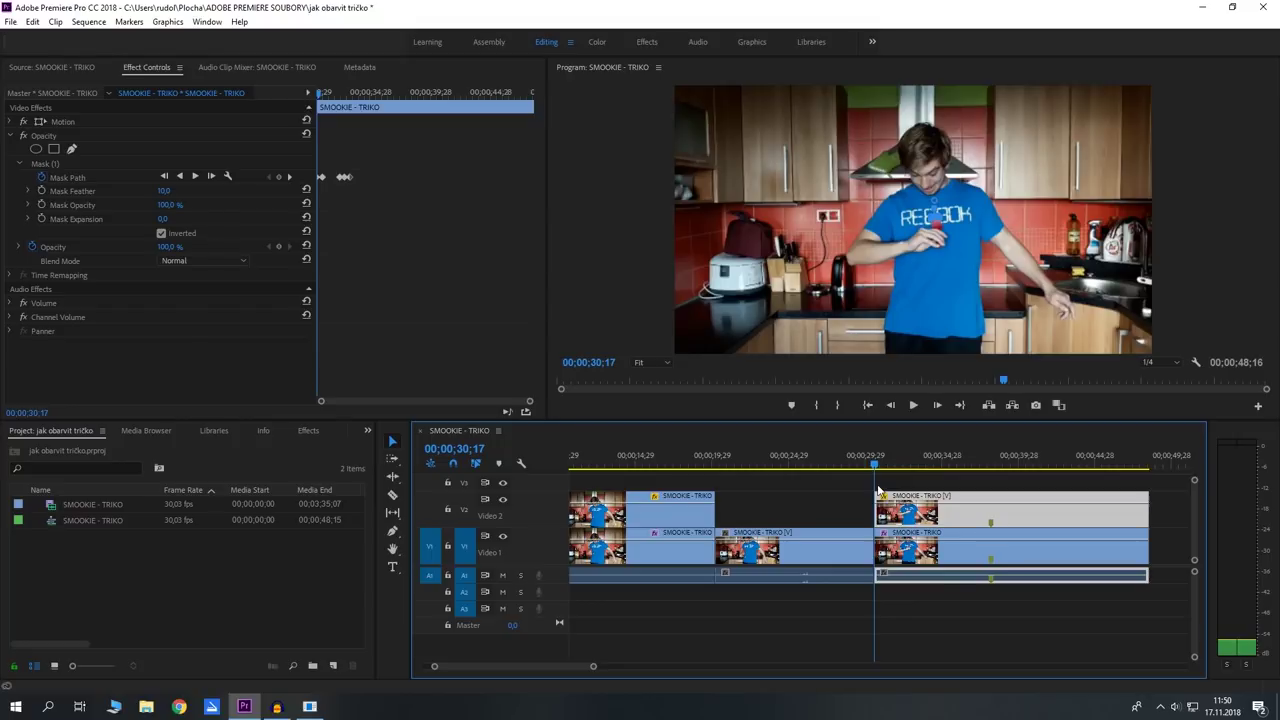
pyautogui.moveTo(884, 491)
pyautogui.mouseDown()
pyautogui.moveTo(684, 503)
pyautogui.moveTo(868, 503)
pyautogui.mouseUp()
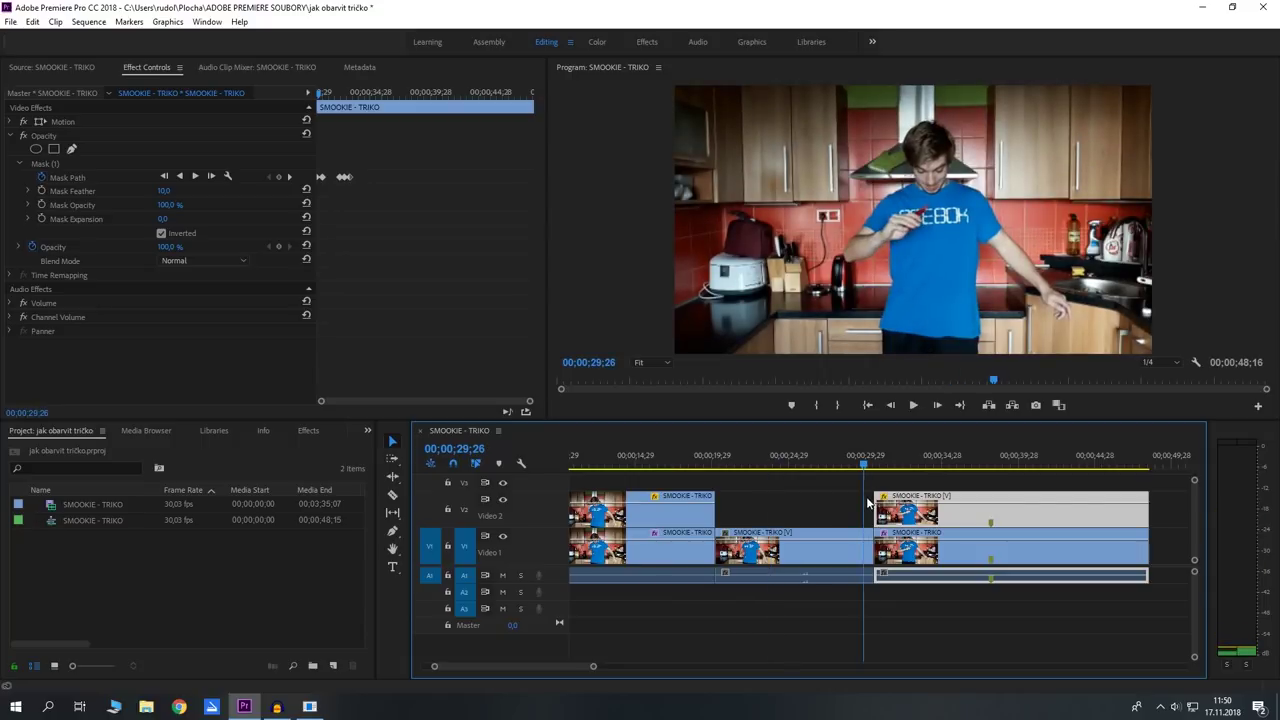
pyautogui.moveTo(867, 505); pyautogui.dragTo(878, 507)
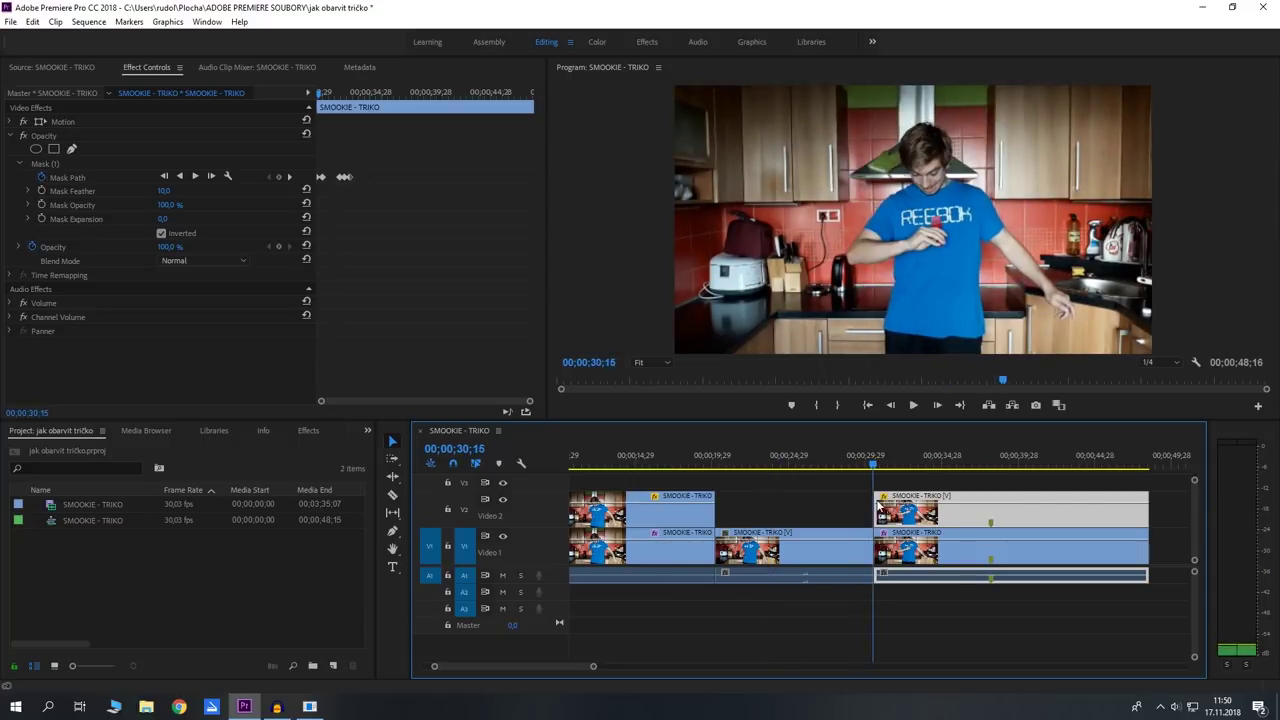